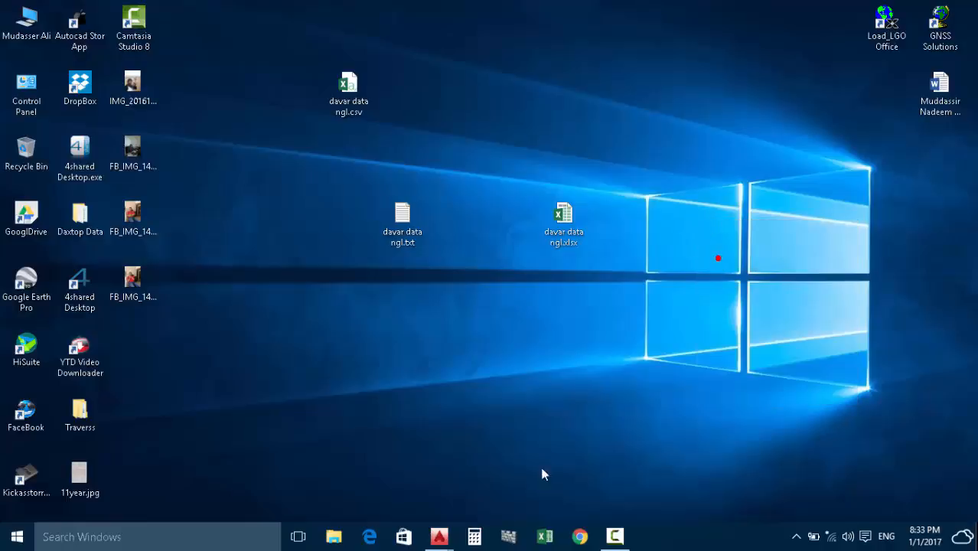
Switch to the AutoCAD drawing Drawing2 and maximize its window.
mouse_move(438, 537)
click(542, 467)
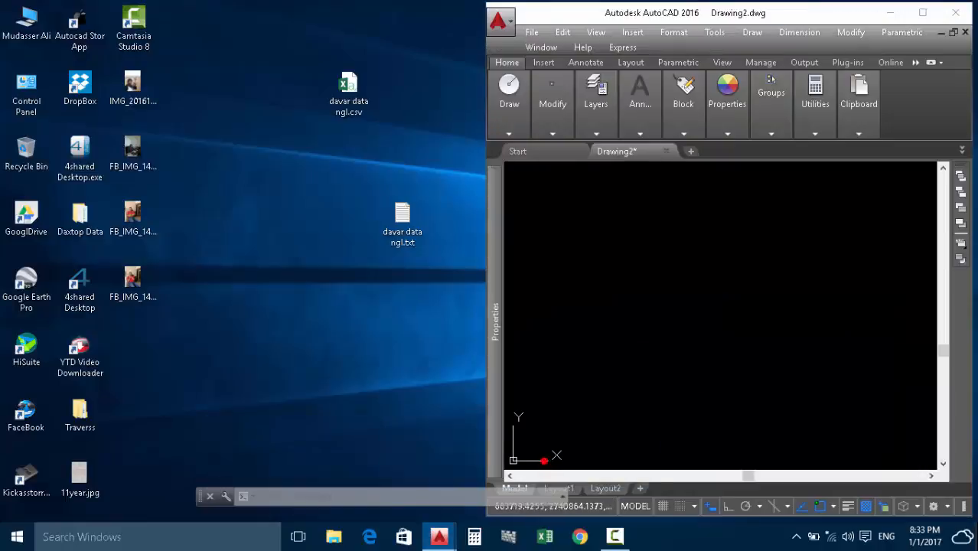
click(919, 18)
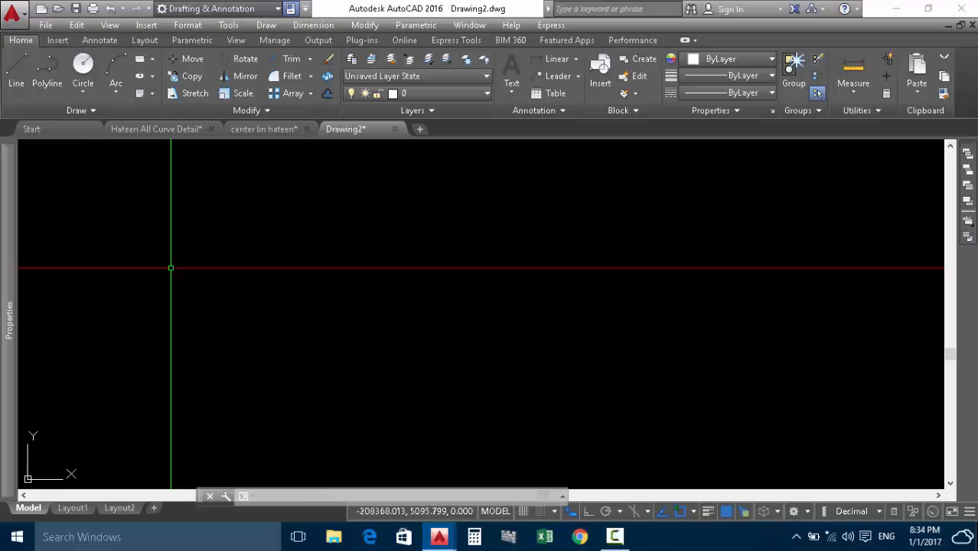
Draw a single long vertical line in the empty drawing with ortho mode on.
click(16, 65)
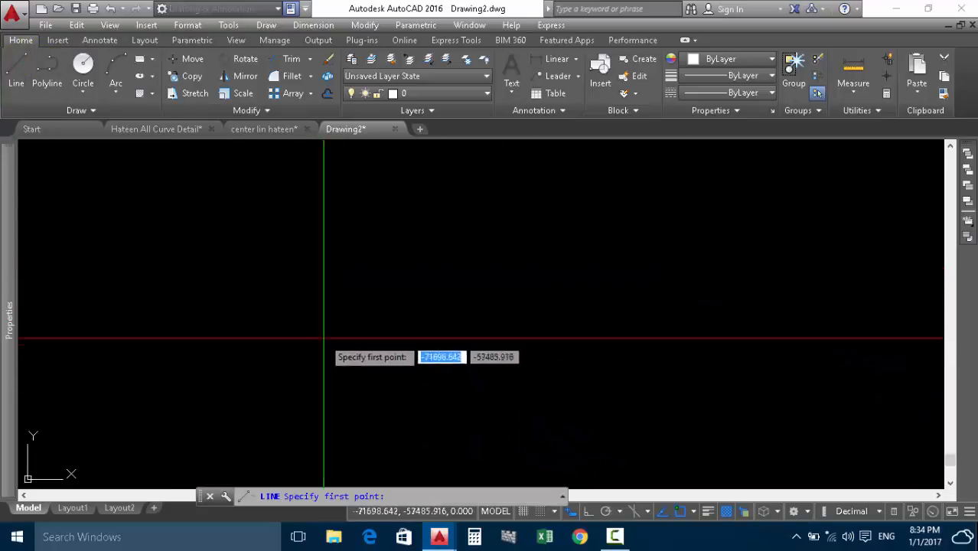
click(298, 365)
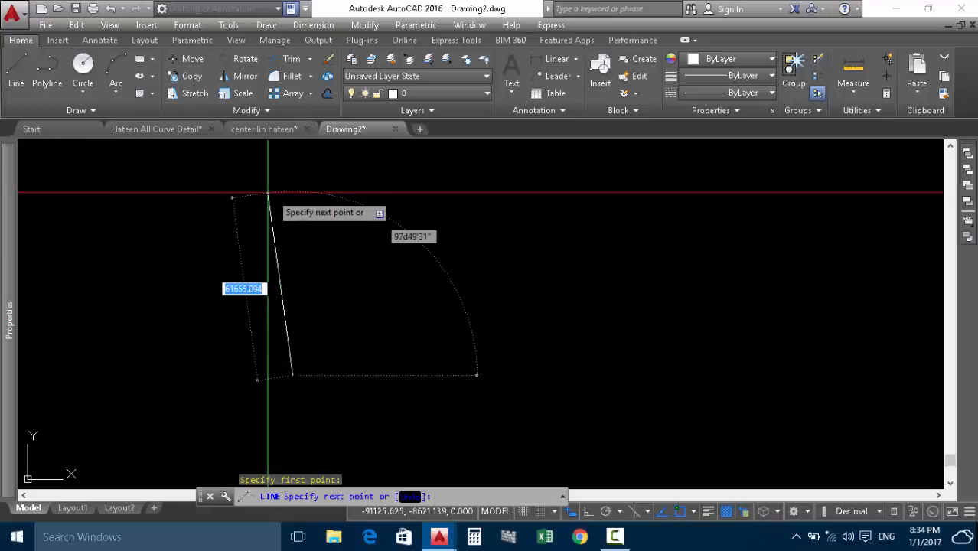
key(F8)
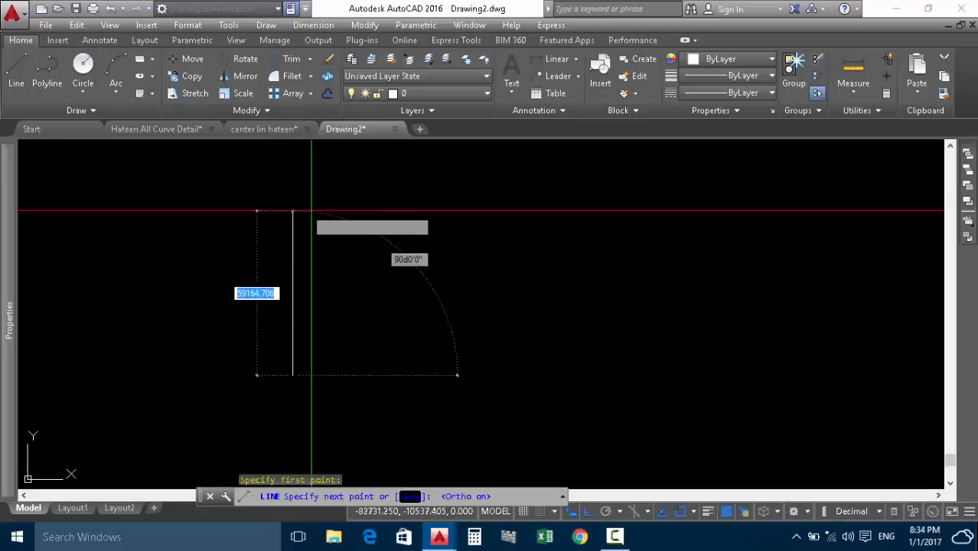
click(323, 215)
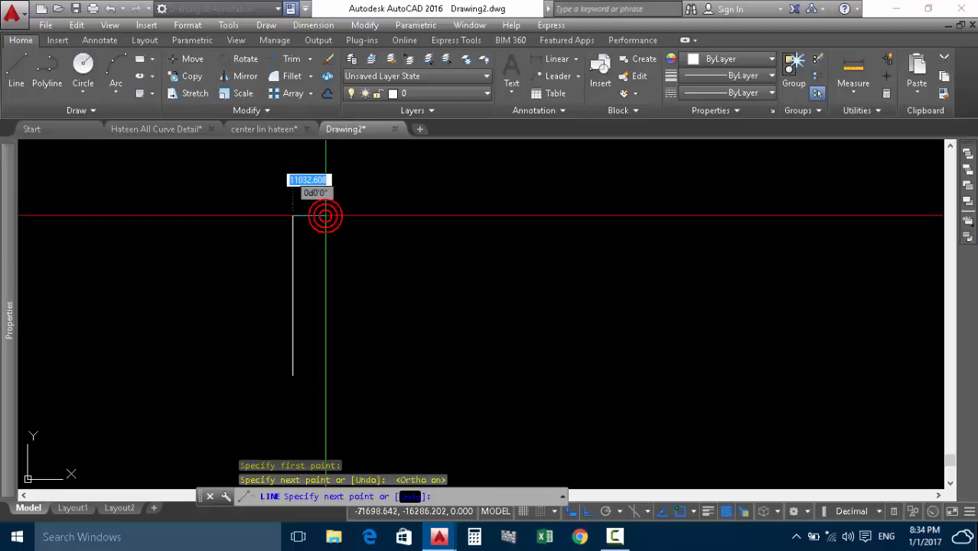
key(Escape)
key(Escape)
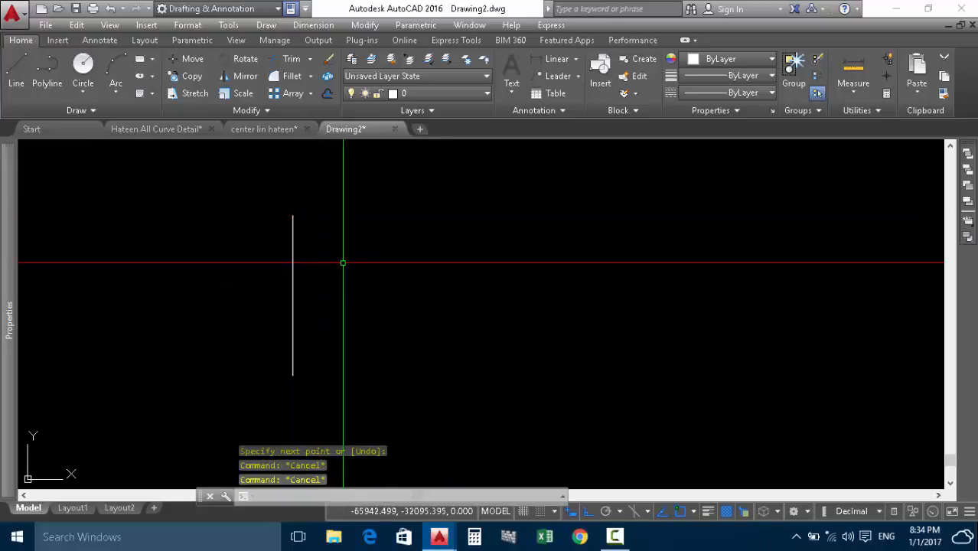
Offset the vertical line 10 units to its right-hand side.
text(o)
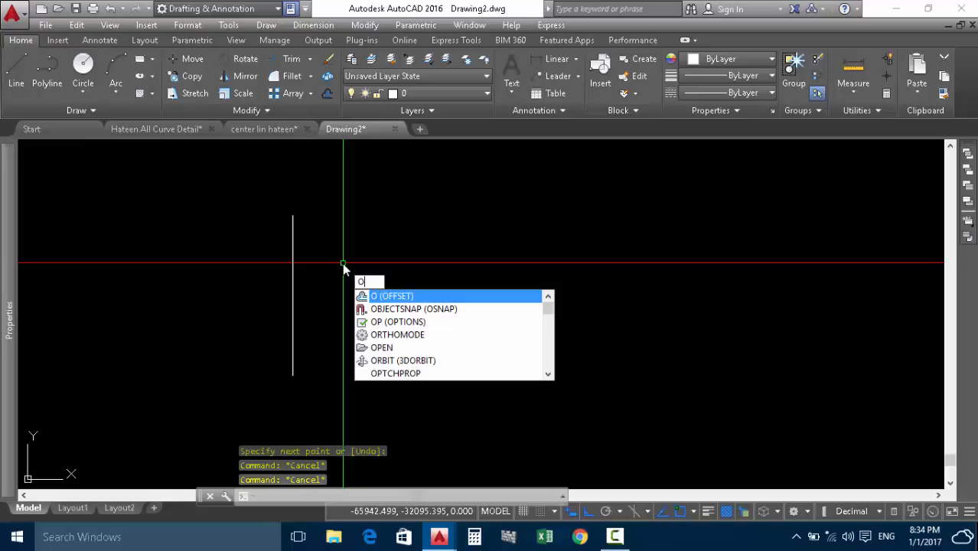
click(386, 296)
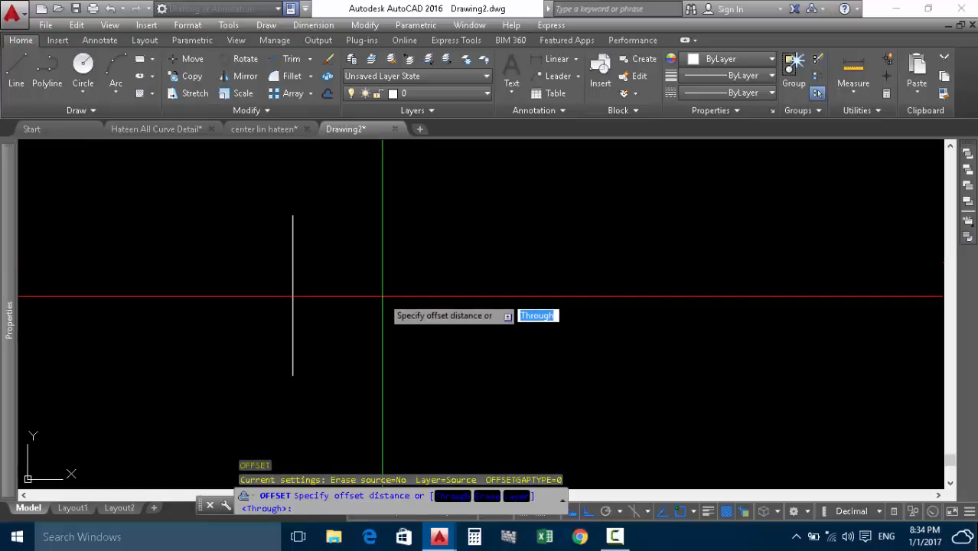
text(10)
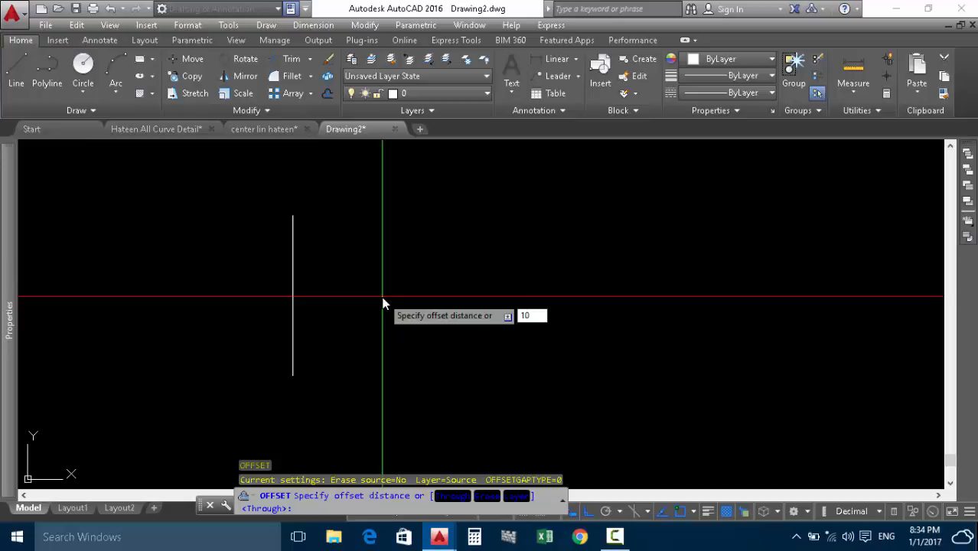
key(Return)
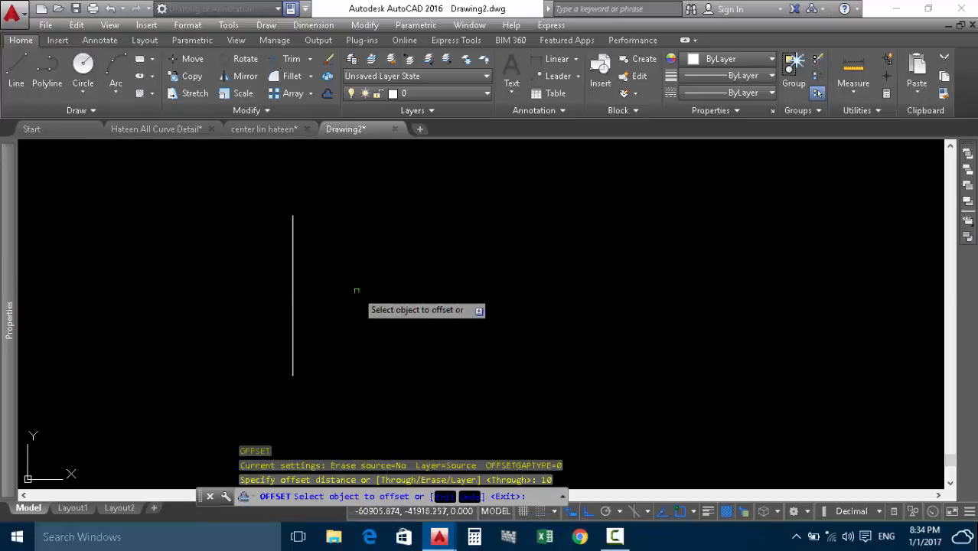
click(292, 249)
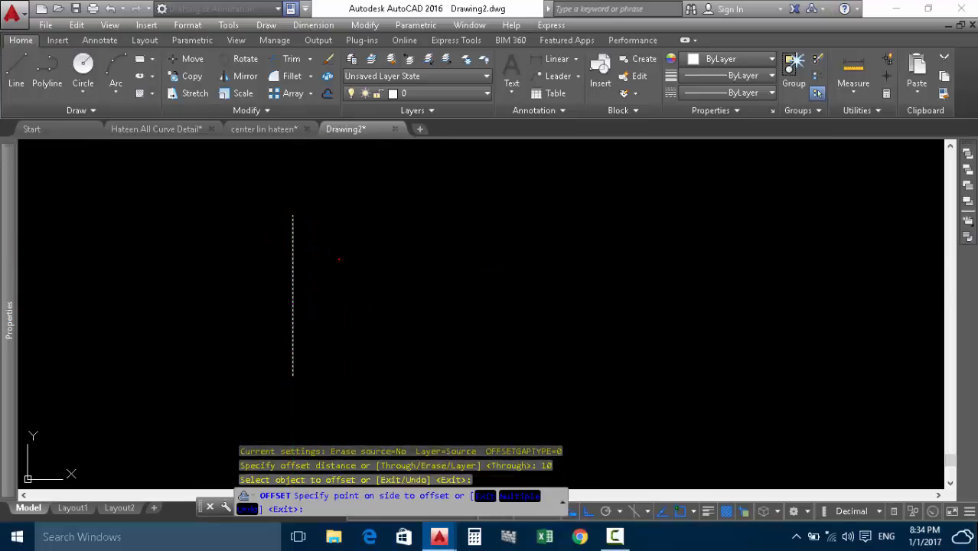
click(334, 258)
scroll(277, 380, up, 3)
scroll(345, 367, down, 3)
scroll(286, 286, up, 3)
scroll(321, 402, up, 2)
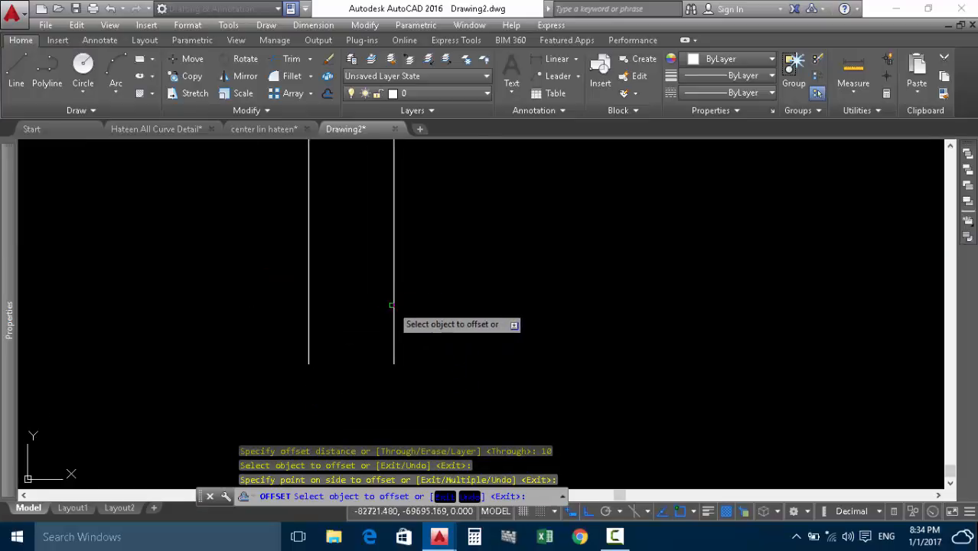
key(Escape)
key(Escape)
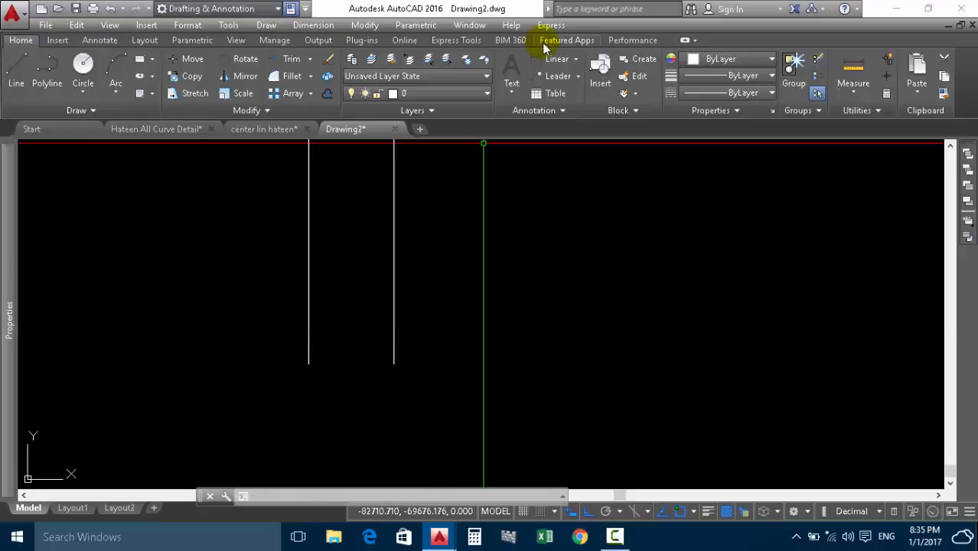
Add an aligned dimension between the lower endpoints of the two vertical lines, placed just below them.
click(575, 59)
click(556, 117)
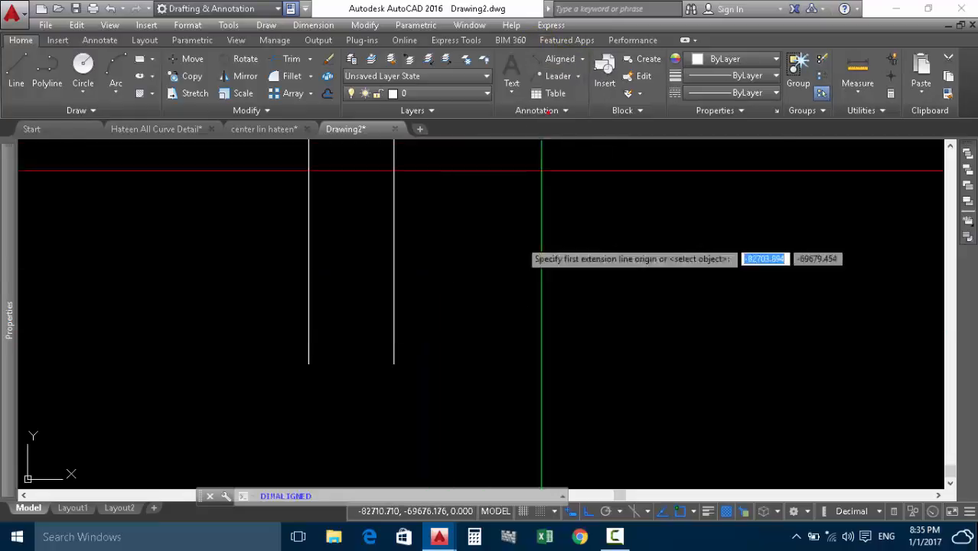
click(308, 363)
click(393, 365)
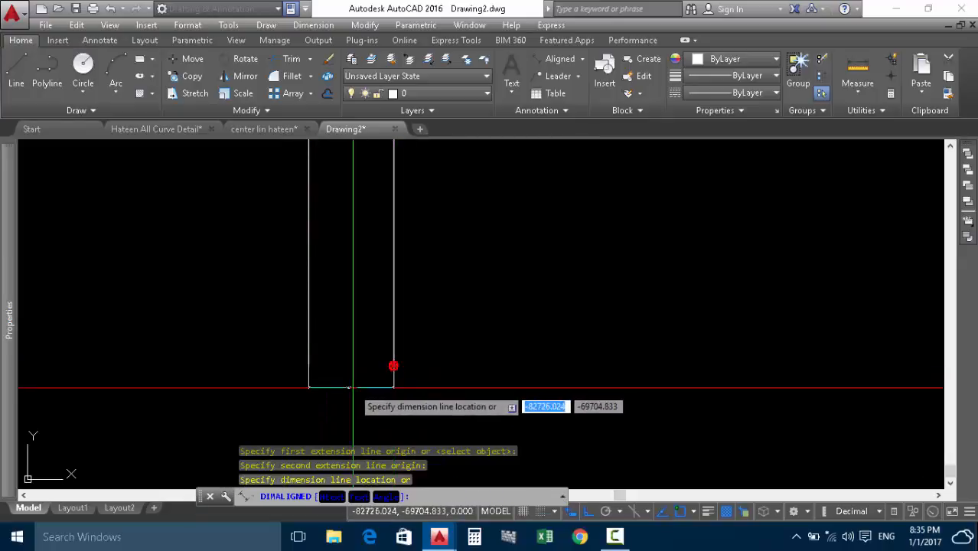
click(345, 380)
scroll(342, 383, up, 5)
scroll(340, 381, up, 4)
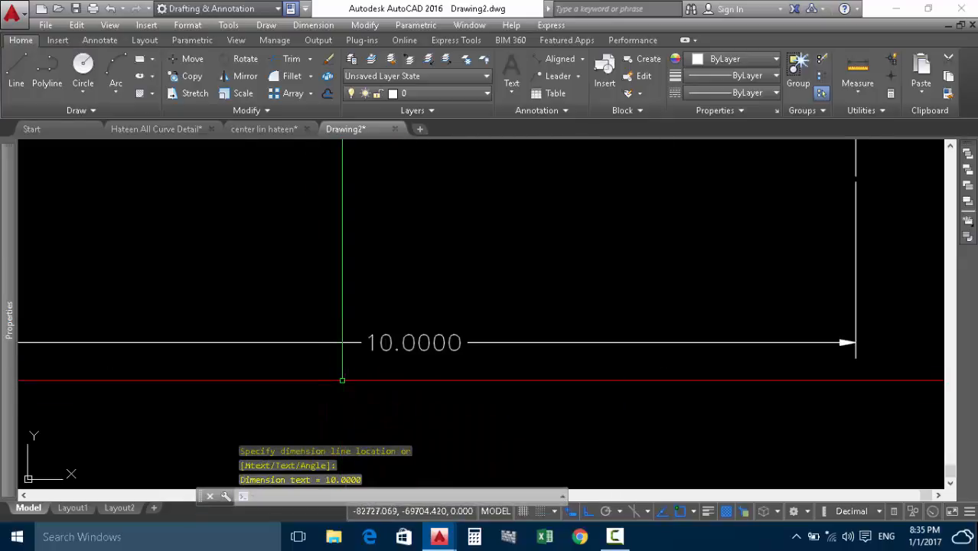
Delete the aligned dimension below the two vertical lines.
scroll(383, 375, down, 8)
click(409, 332)
click(384, 374)
key(Delete)
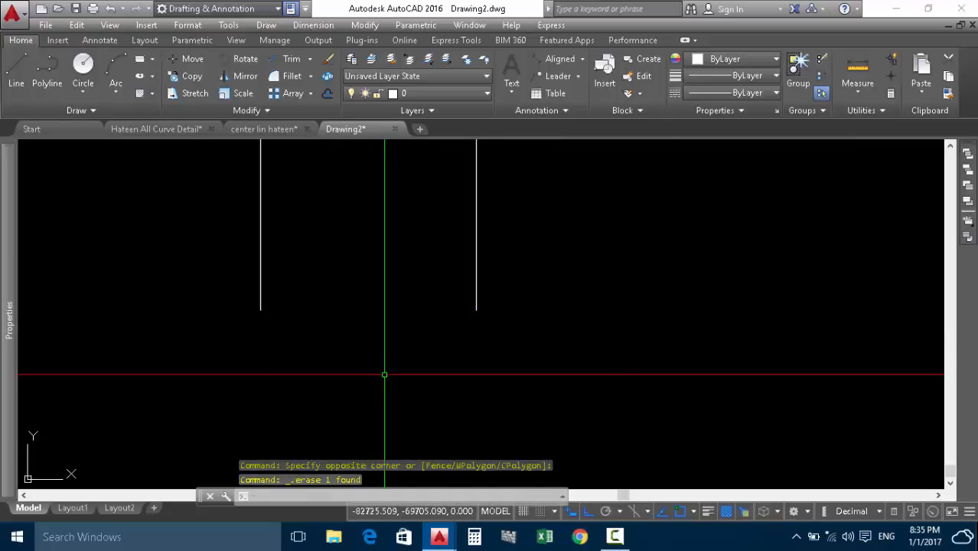
Select both vertical lines and delete them.
scroll(369, 310, down, 4)
middle_drag(371, 312, 404, 343)
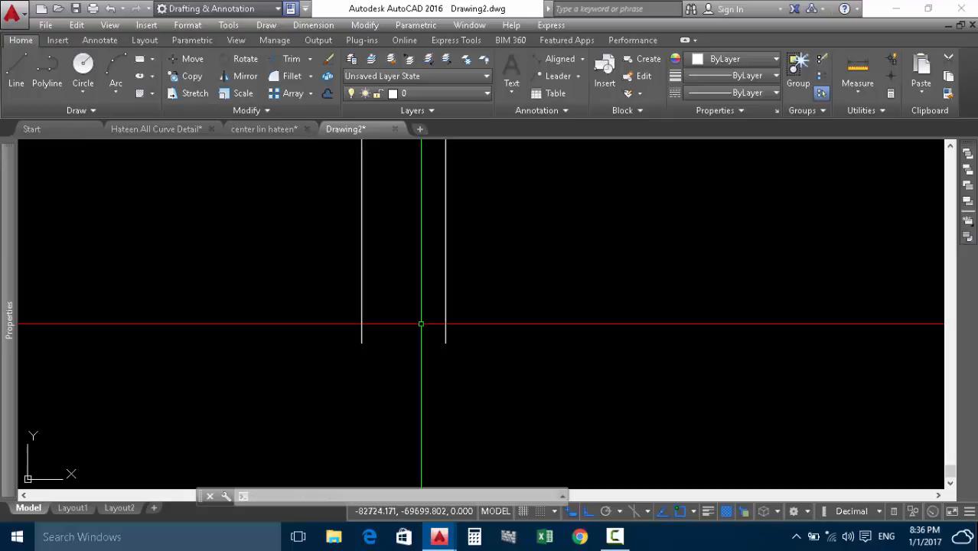
click(484, 299)
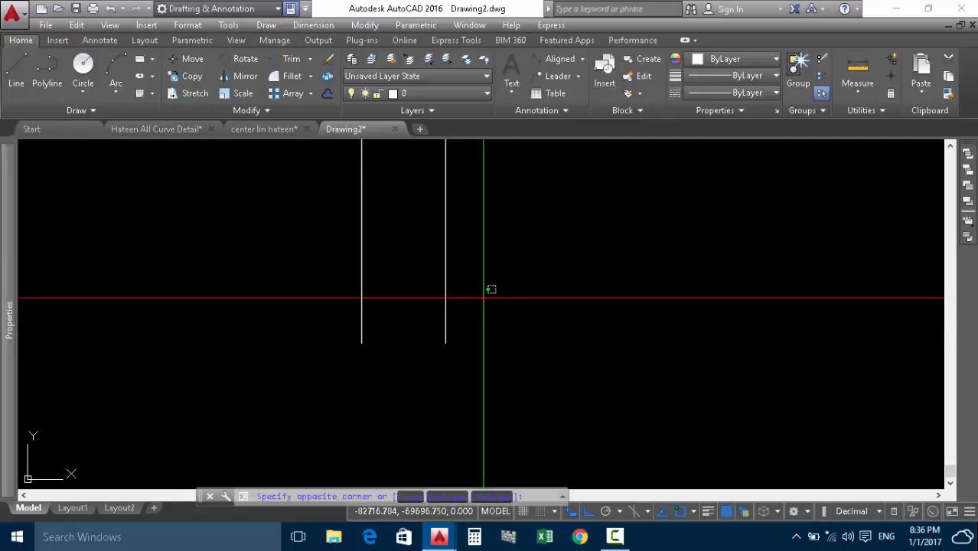
click(280, 387)
key(Delete)
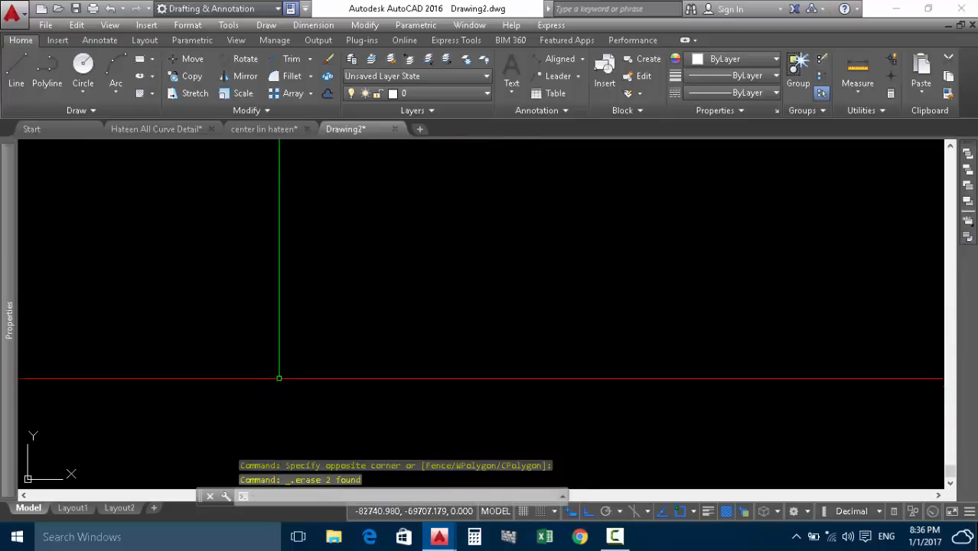
Examine the road alignment in the center lin hateen drawing and the Curve 1 data in Hateen All Curve Detail.
click(265, 129)
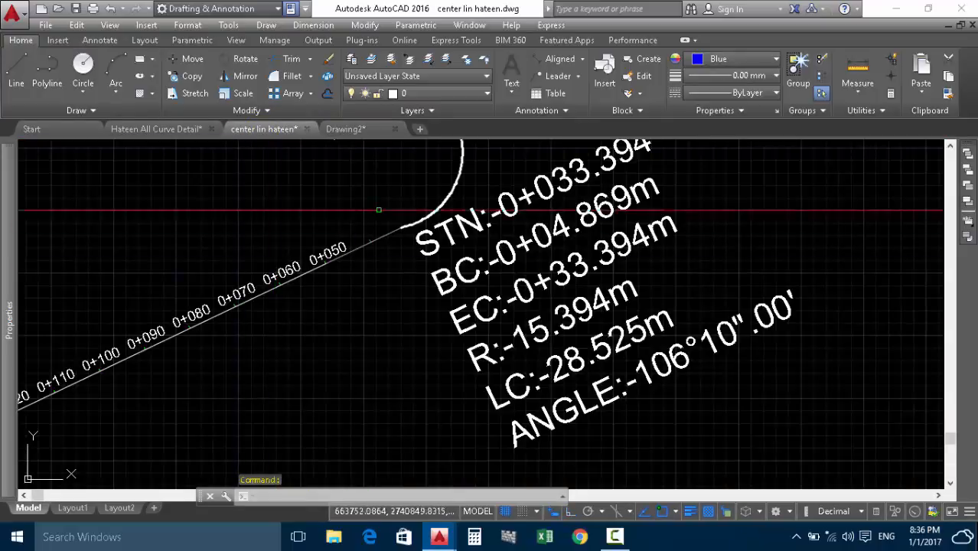
scroll(401, 250, down, 10)
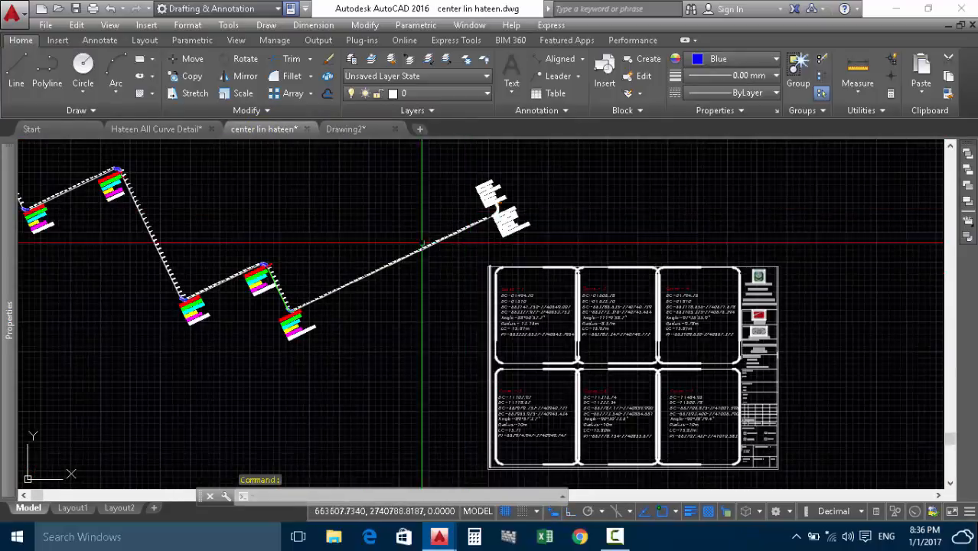
scroll(287, 301, up, 6)
scroll(276, 377, up, 3)
scroll(268, 352, down, 4)
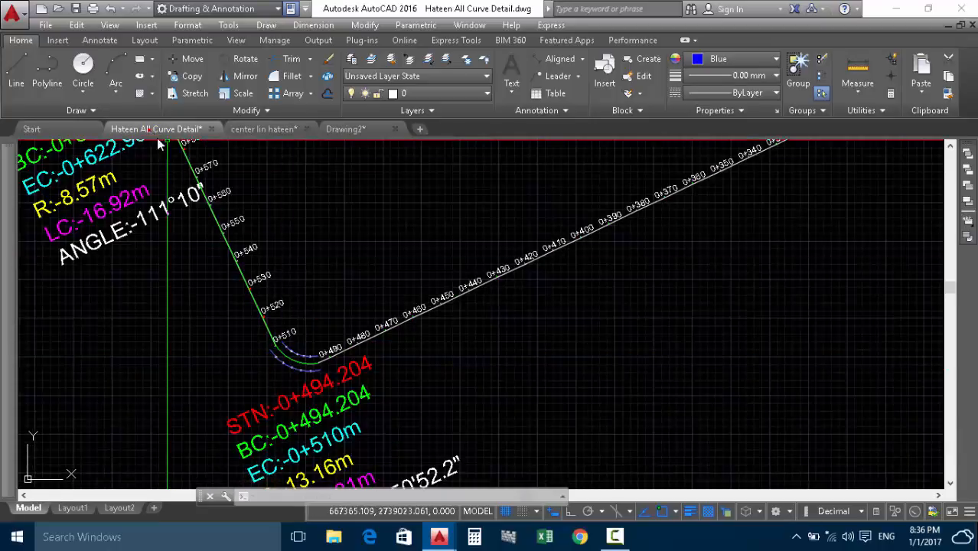
click(151, 132)
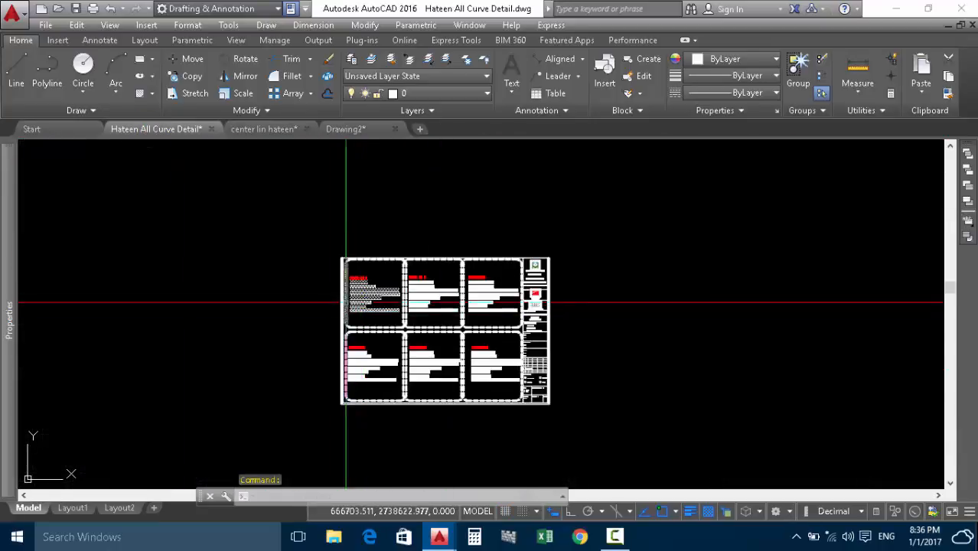
scroll(346, 302, up, 5)
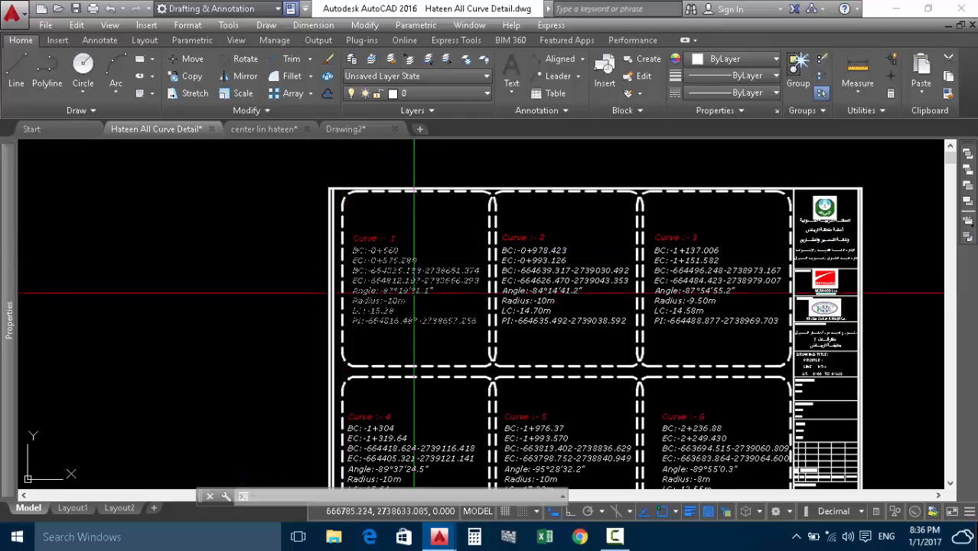
scroll(378, 294, up, 3)
scroll(378, 294, up, 4)
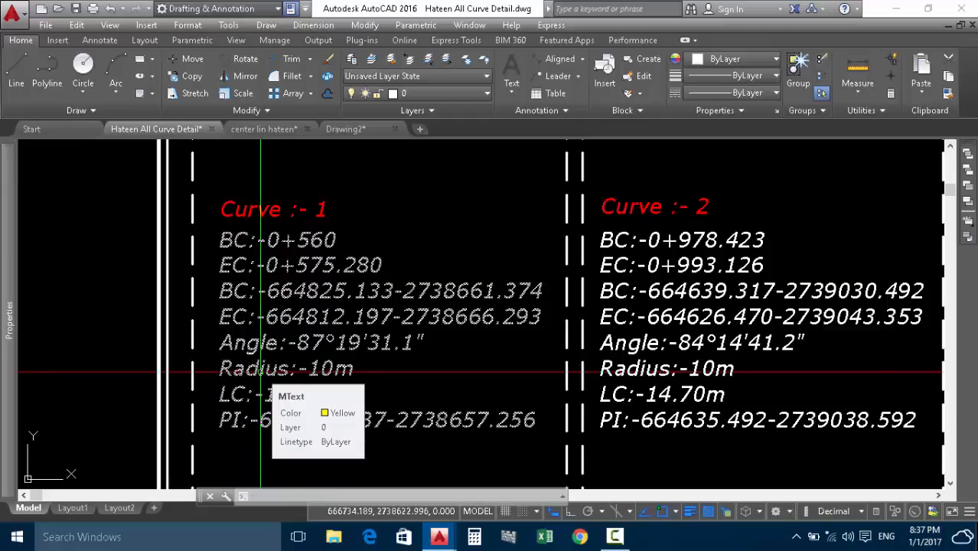
Copy the Curve 1 heading and its data text to the clipboard.
scroll(261, 373, down, 3)
click(212, 191)
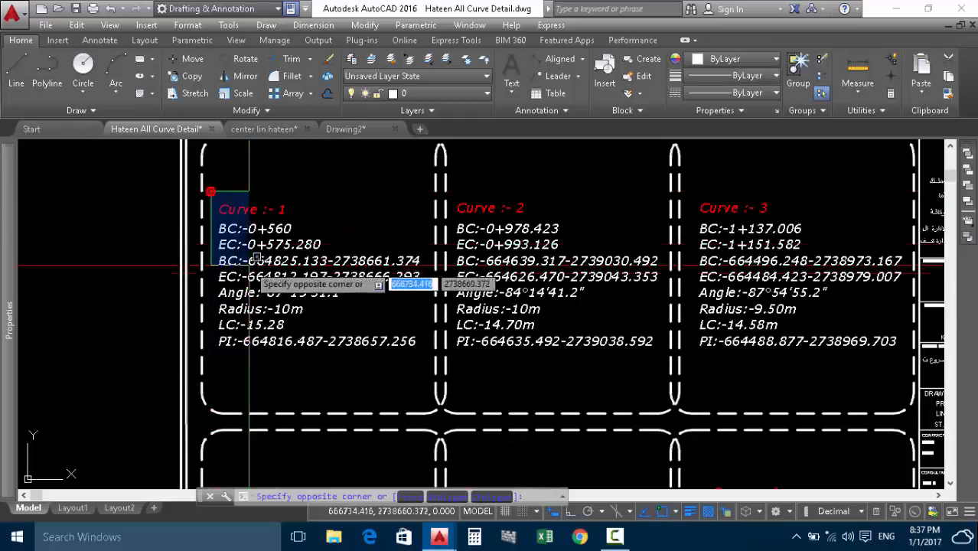
click(432, 361)
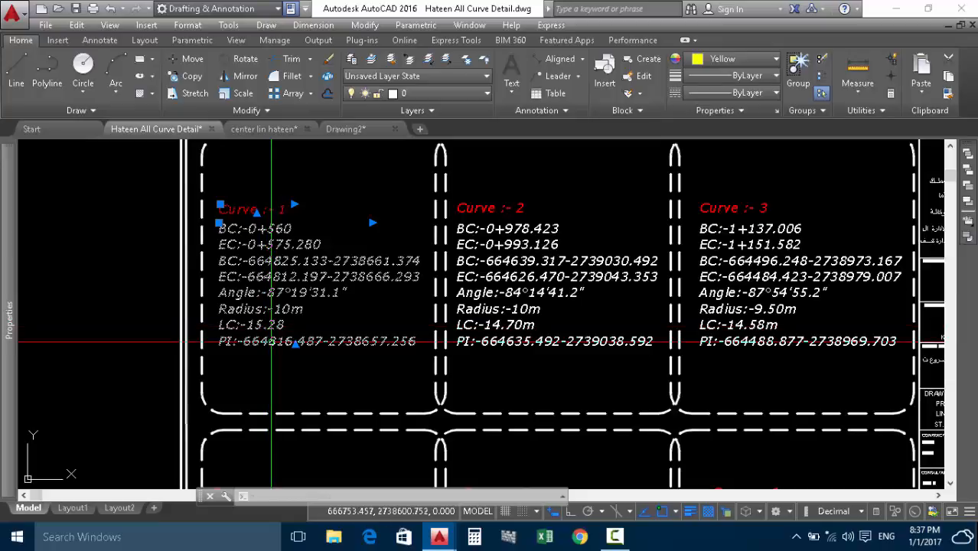
key(ctrl+c)
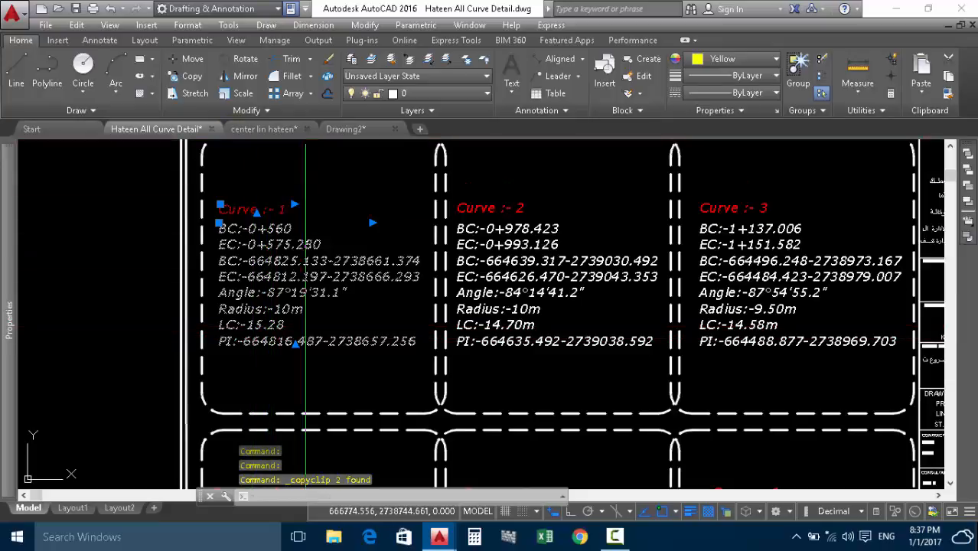
Paste the copied Curve 1 heading and data text into the empty area of Drawing2.
click(344, 130)
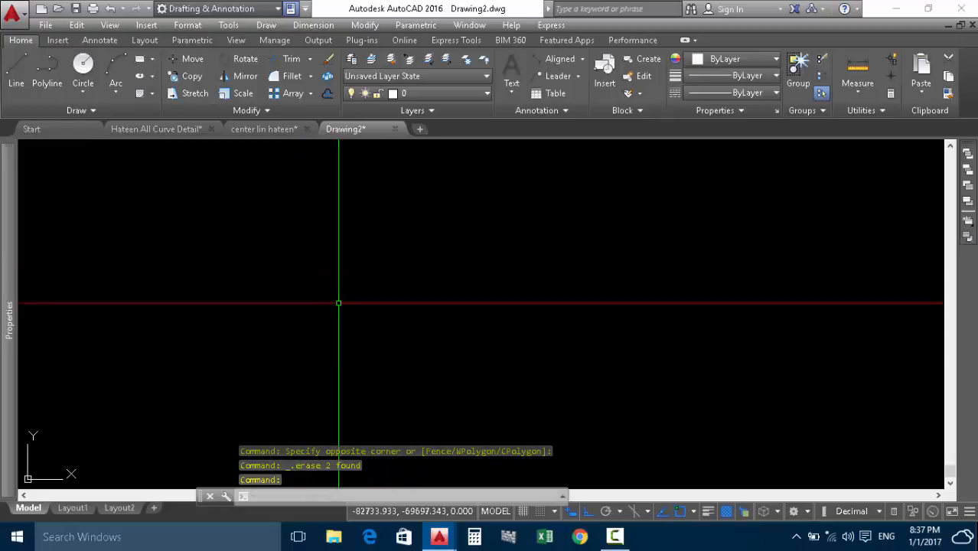
scroll(325, 350, down, 6)
click(409, 350)
key(Escape)
key(Escape)
key(Escape)
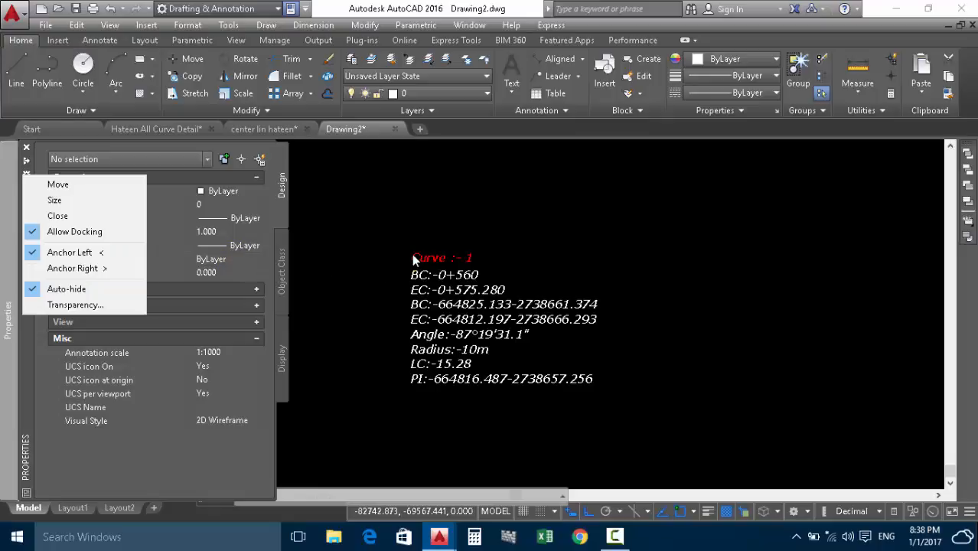
click(412, 252)
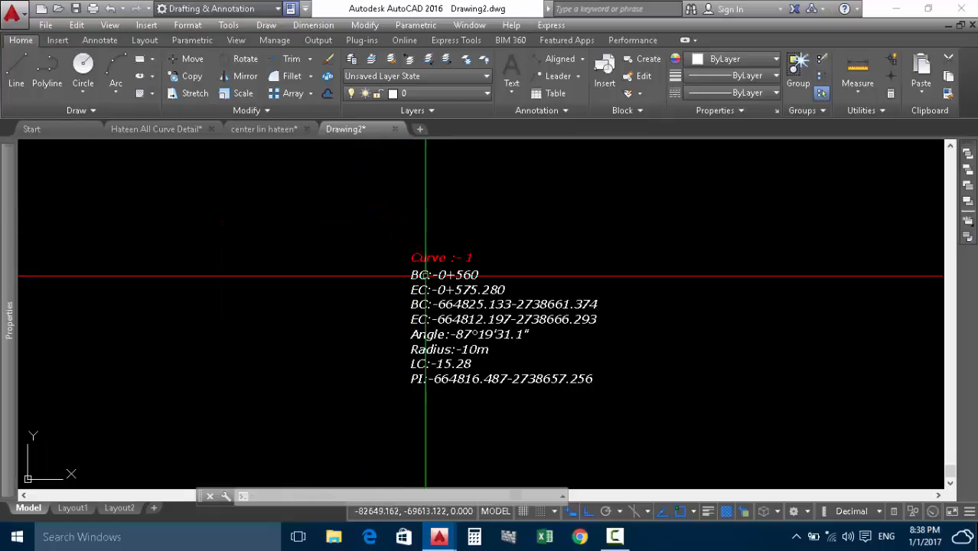
Place points at the BC coordinates 664825.133,2738661.374 and the EC coordinates 664812.197,2738666.293 from the Curve 1 data.
middle_drag(456, 330, 495, 346)
scroll(489, 332, up, 2)
mouse_move(484, 308)
middle_down()
mouse_move(397, 295)
mouse_move(351, 347)
mouse_move(245, 305)
middle_up()
scroll(367, 330, up, 2)
key(Return)
scroll(323, 332, up, 2)
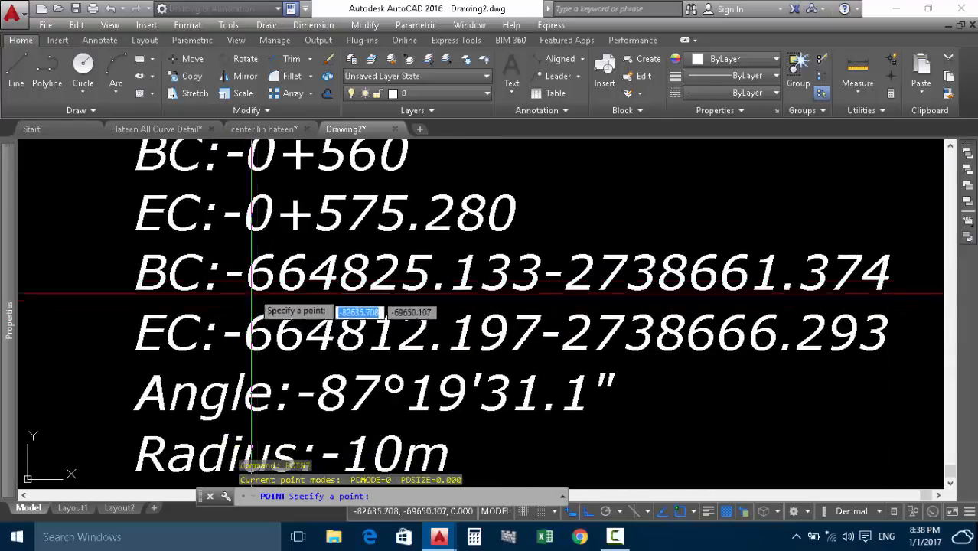
middle_drag(249, 237, 261, 309)
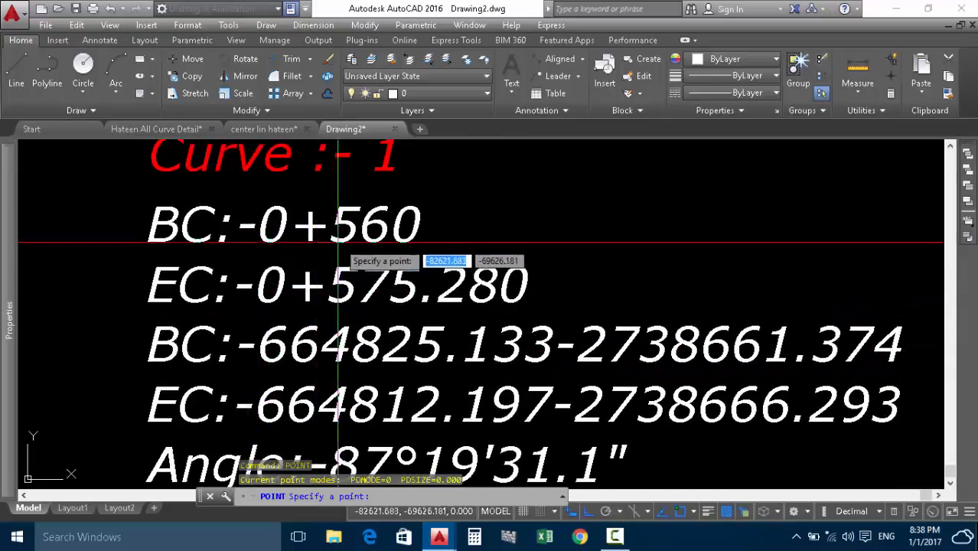
mouse_move(265, 364)
middle_down()
mouse_move(197, 284)
mouse_move(183, 288)
mouse_move(206, 300)
middle_up()
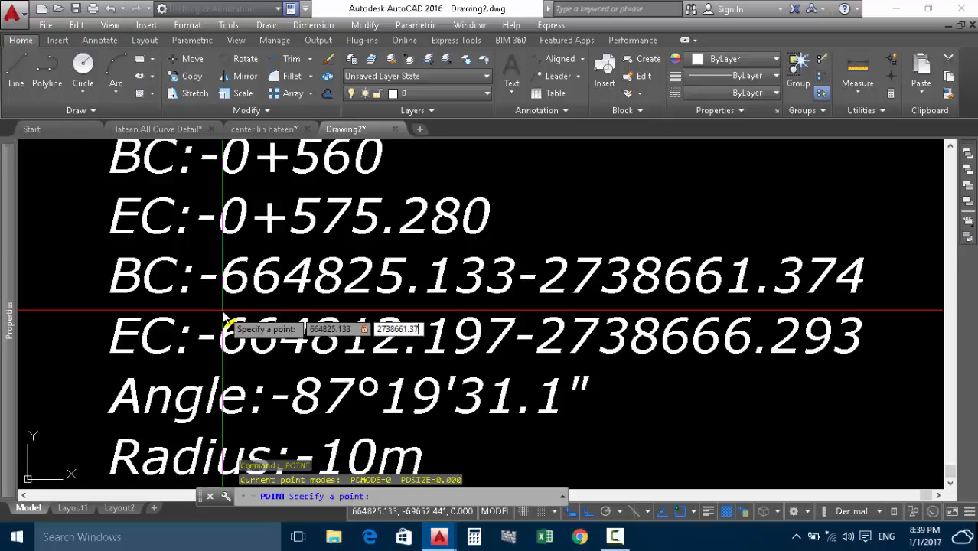
key(Return)
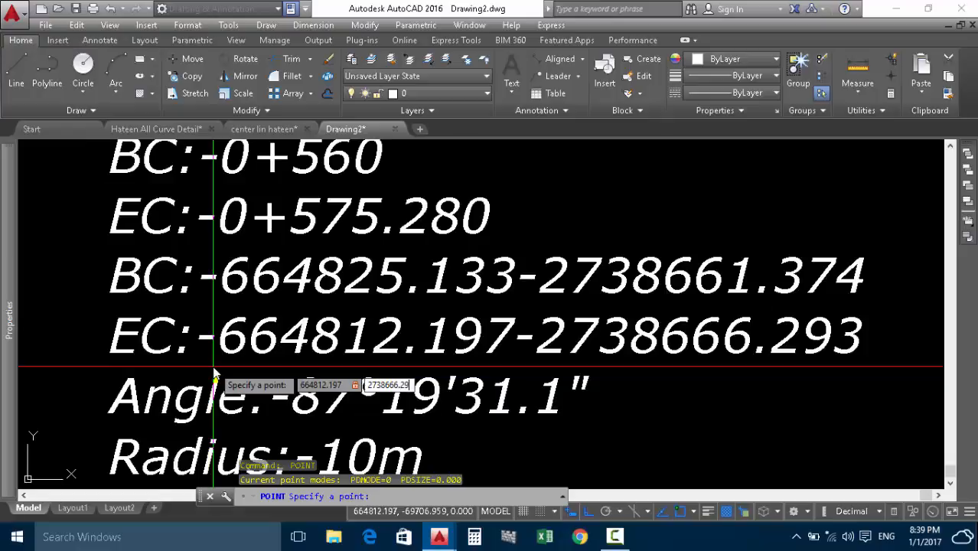
key(Return)
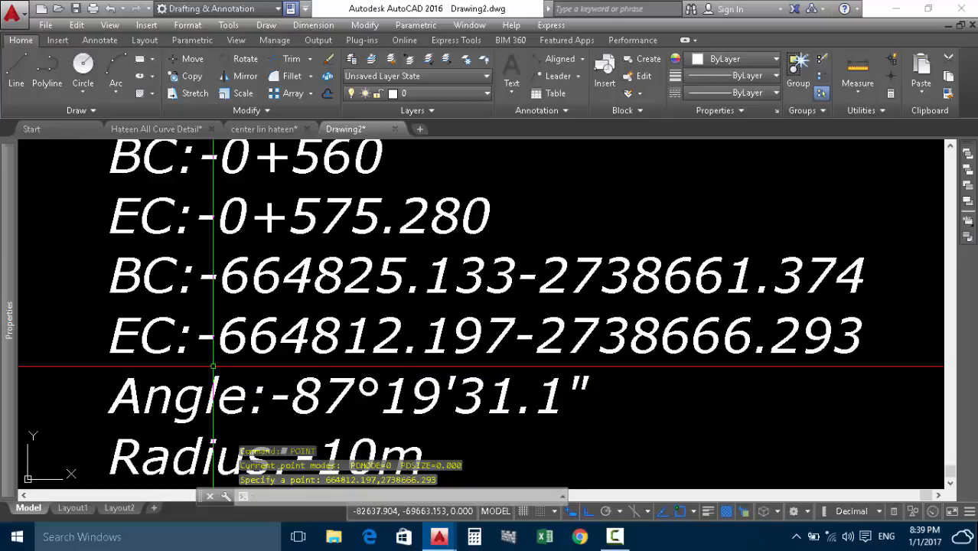
Return to Drawing2 and paste the Curve 1 heading and data text beside the BC and EC points.
scroll(553, 207, down, 8)
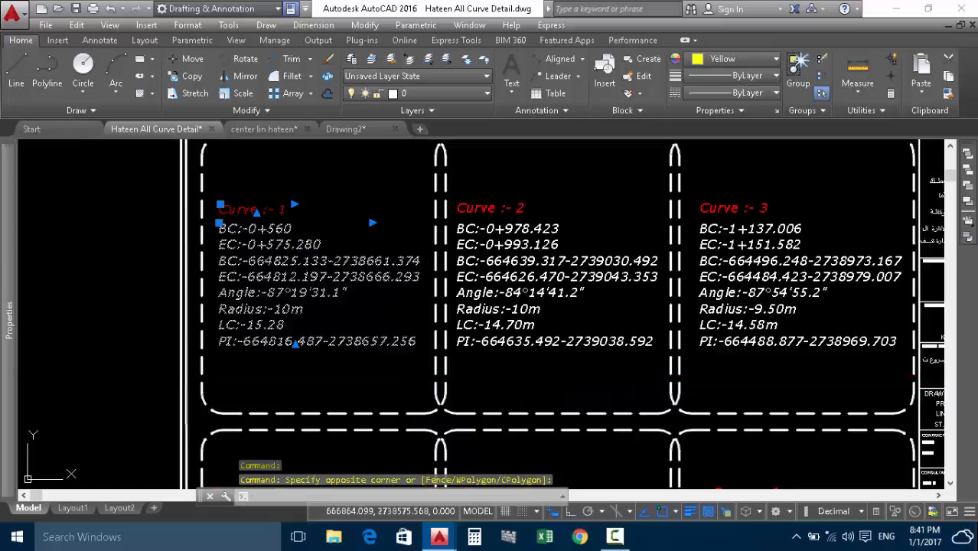
click(355, 130)
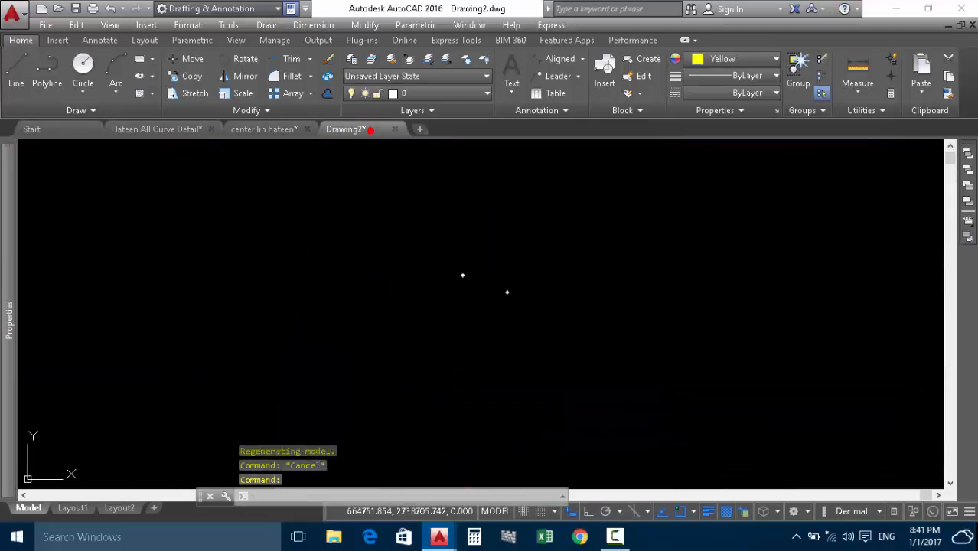
key(ctrl+v)
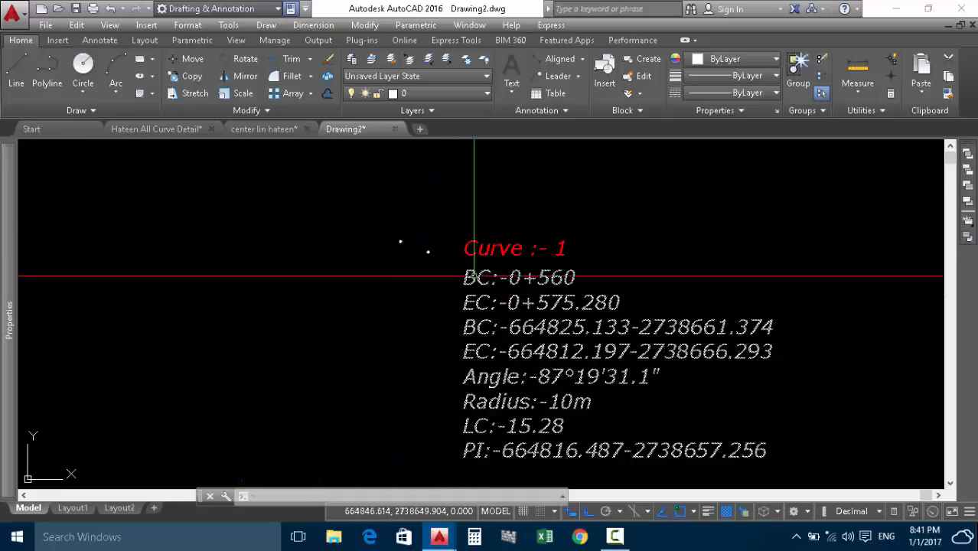
Examine the BC and EC points and the Curve 1 angle, radius, LC and PI values beside them.
scroll(431, 229, up, 4)
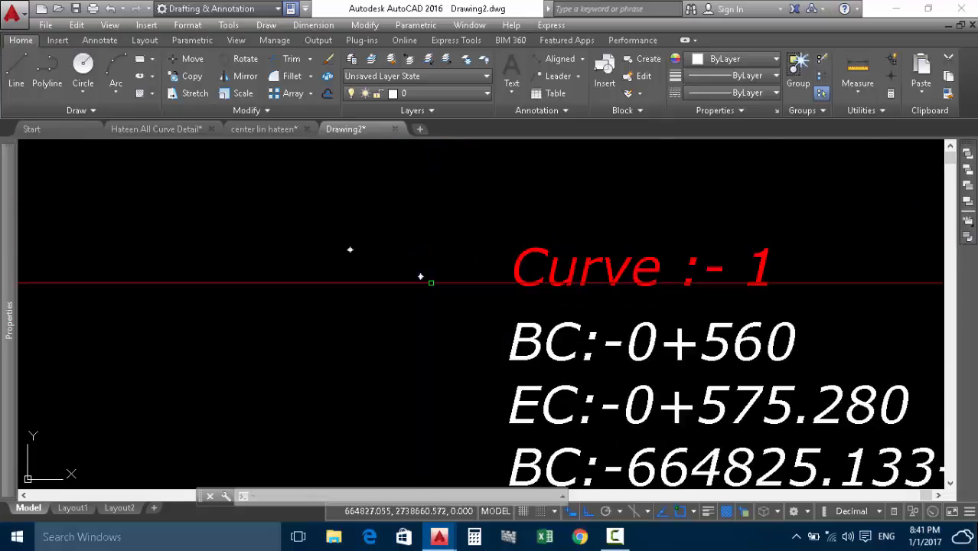
scroll(420, 277, up, 2)
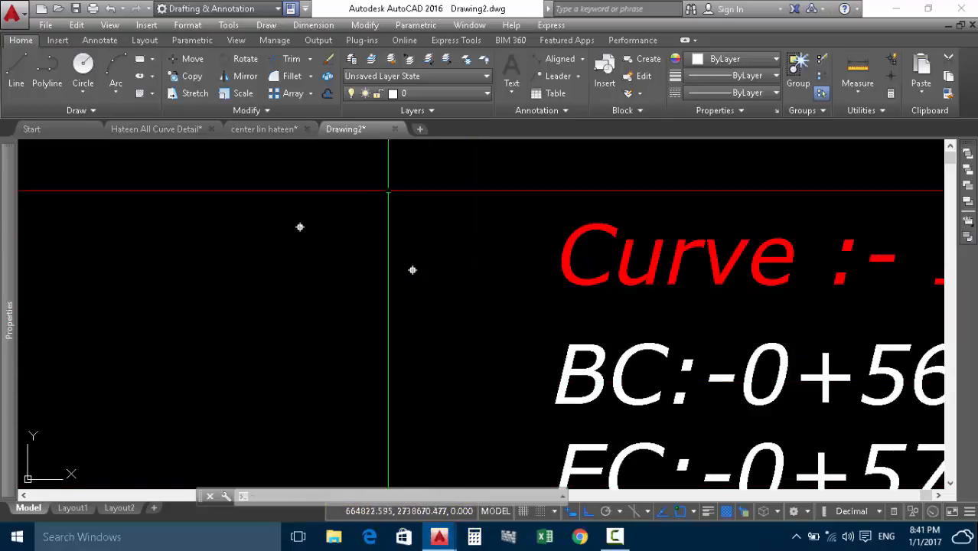
scroll(386, 262, down, 4)
middle_drag(572, 386, 537, 364)
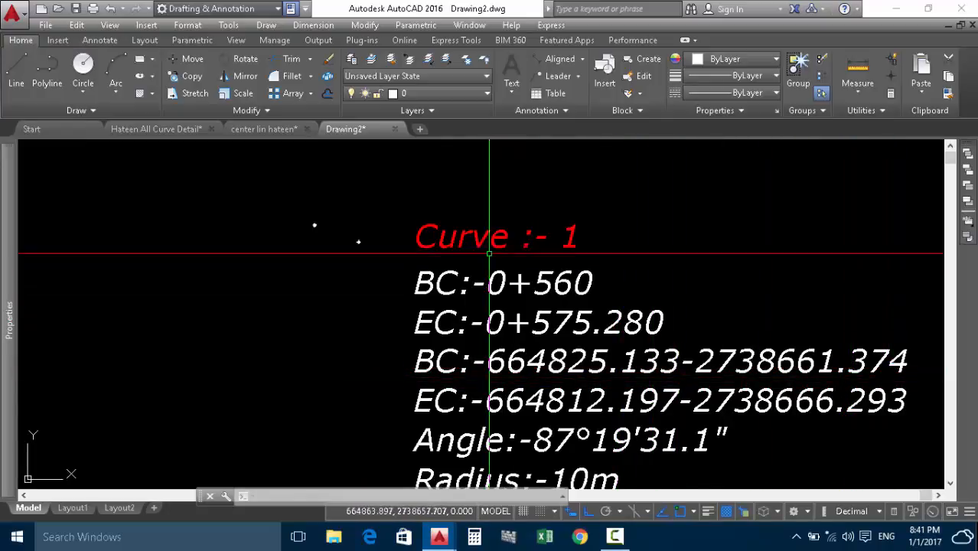
scroll(381, 230, up, 2)
click(382, 230)
click(298, 284)
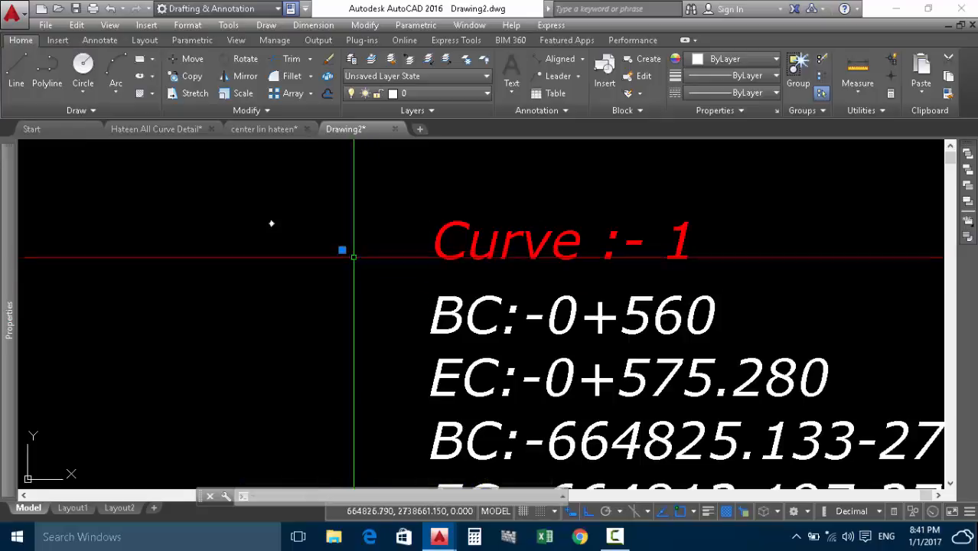
key(Escape)
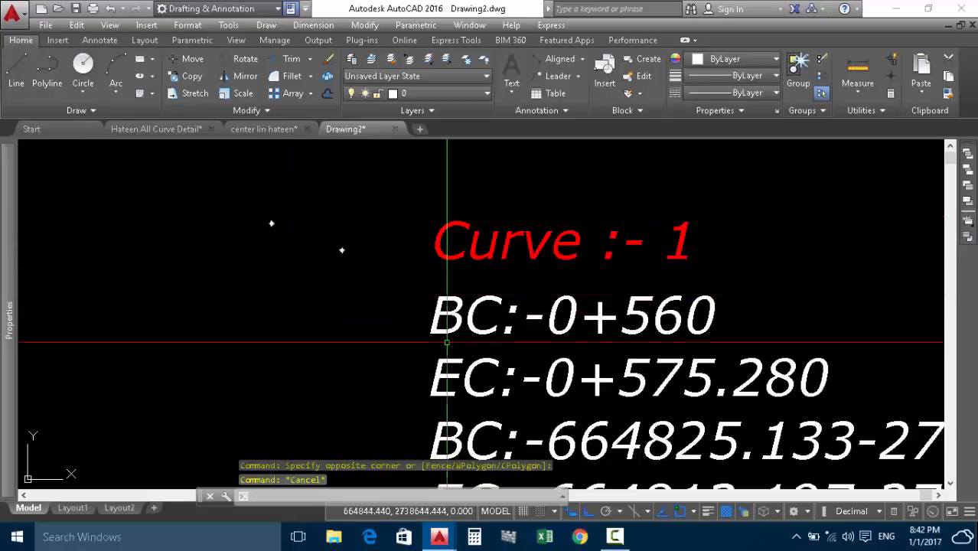
middle_drag(447, 342, 455, 221)
scroll(456, 221, down, 2)
middle_drag(508, 396, 484, 349)
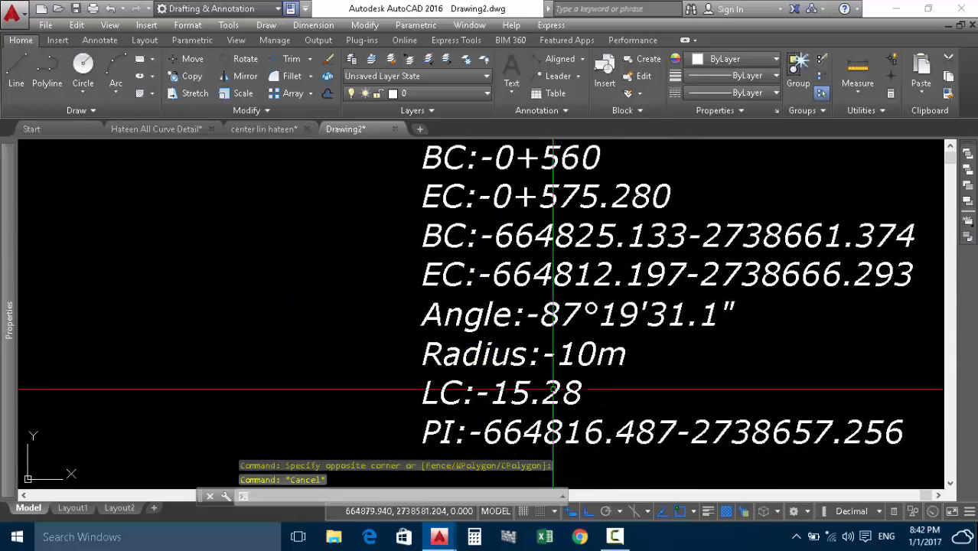
middle_drag(390, 309, 430, 338)
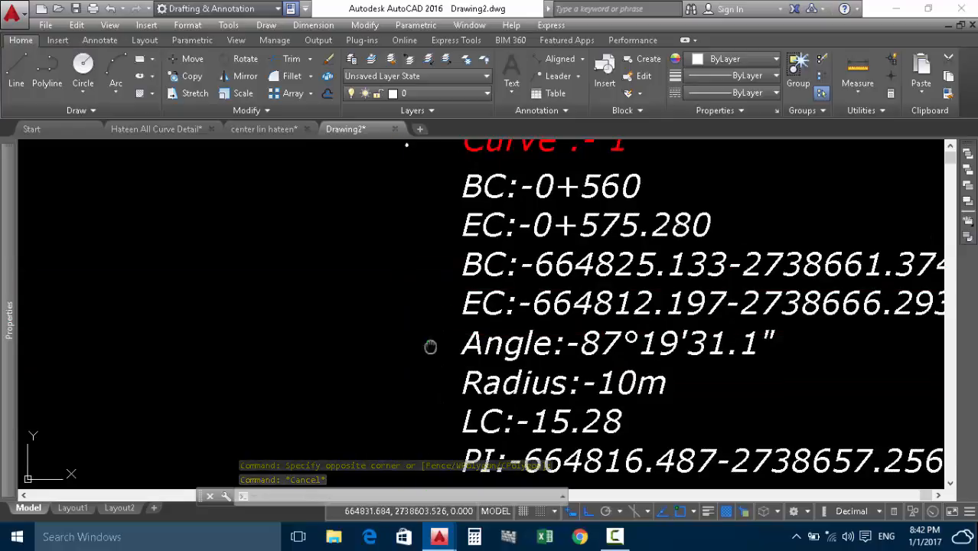
scroll(429, 321, down, 2)
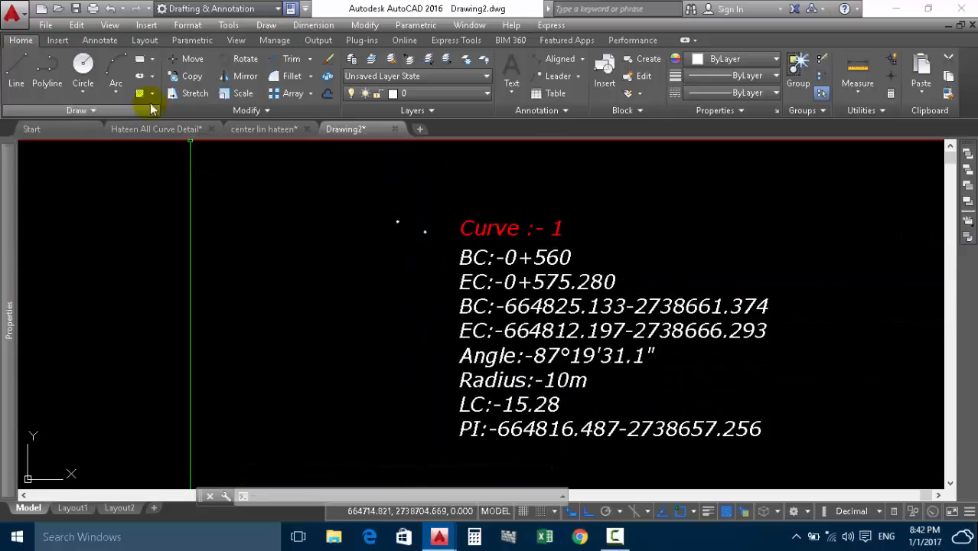
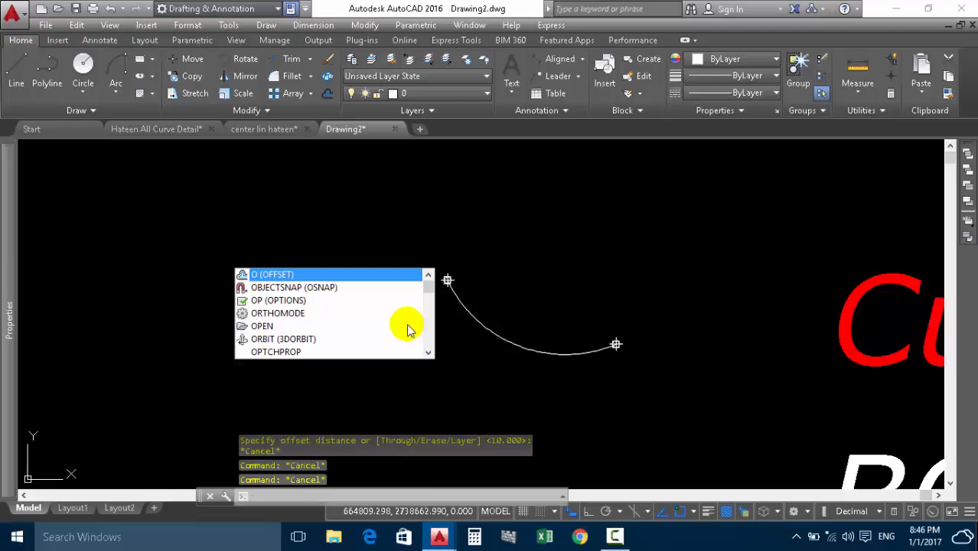
click(279, 274)
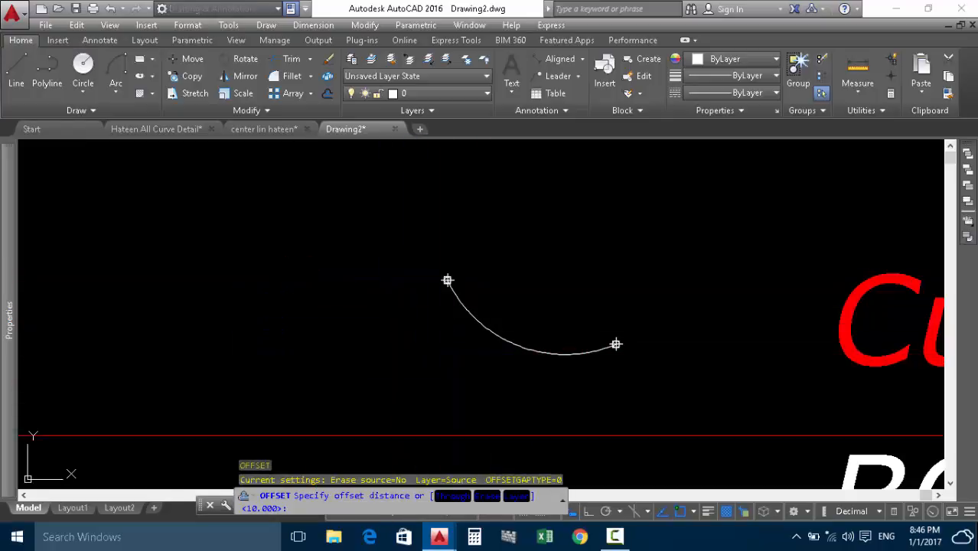
key(Escape)
key(Escape)
key(Escape)
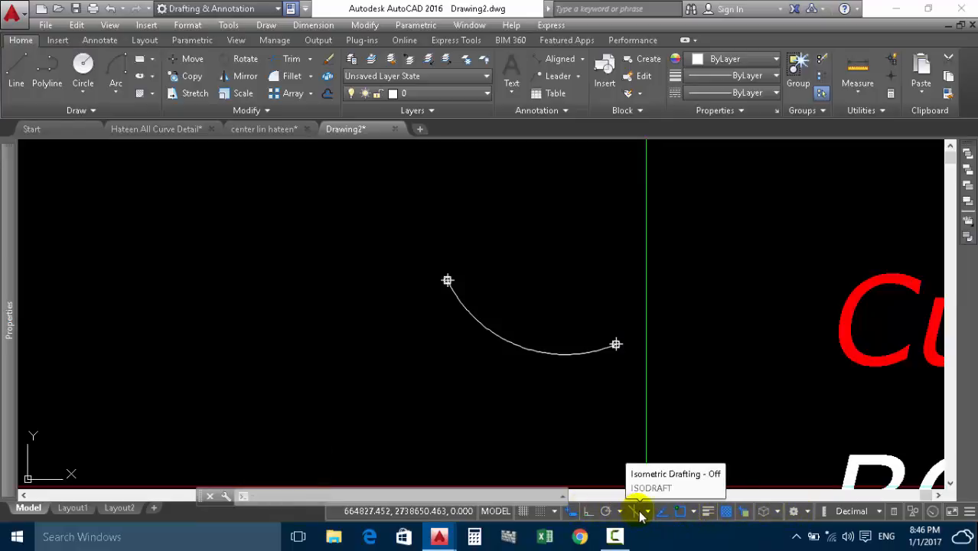
click(927, 8)
click(923, 12)
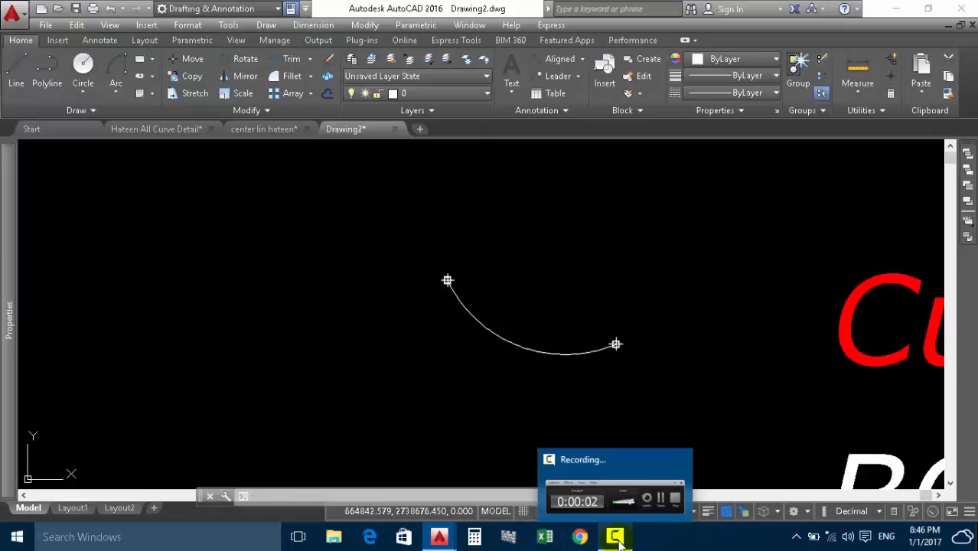
click(616, 539)
click(617, 539)
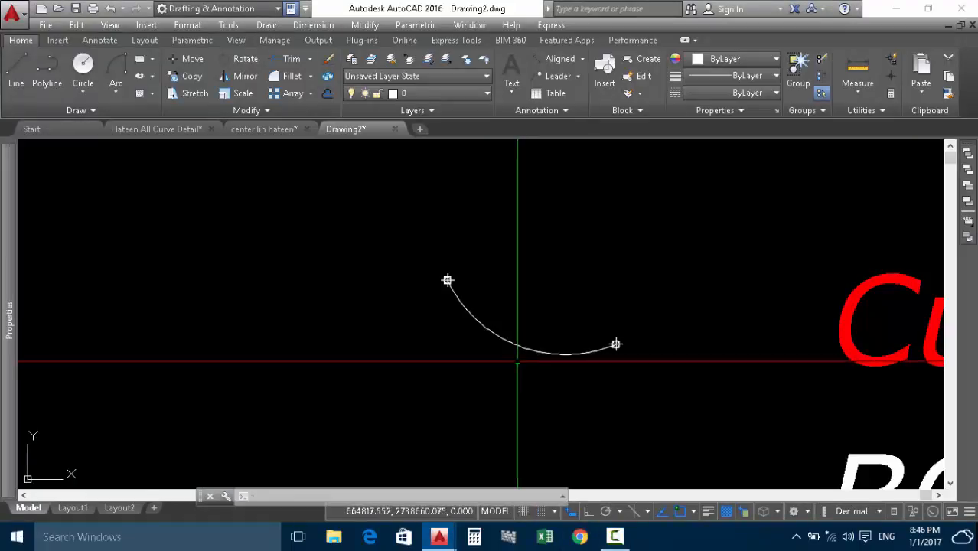
key(Escape)
key(Escape)
key(Escape)
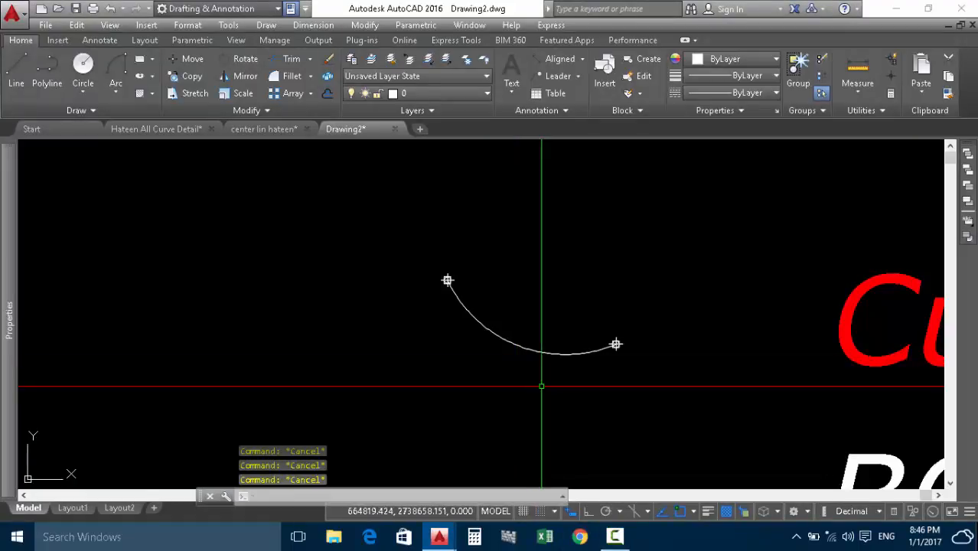
text(o)
key(Return)
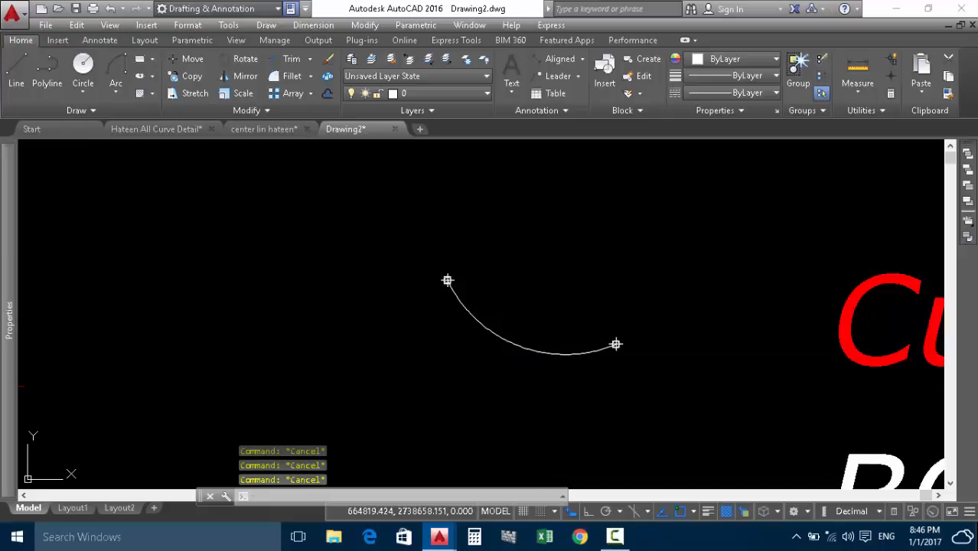
key(Escape)
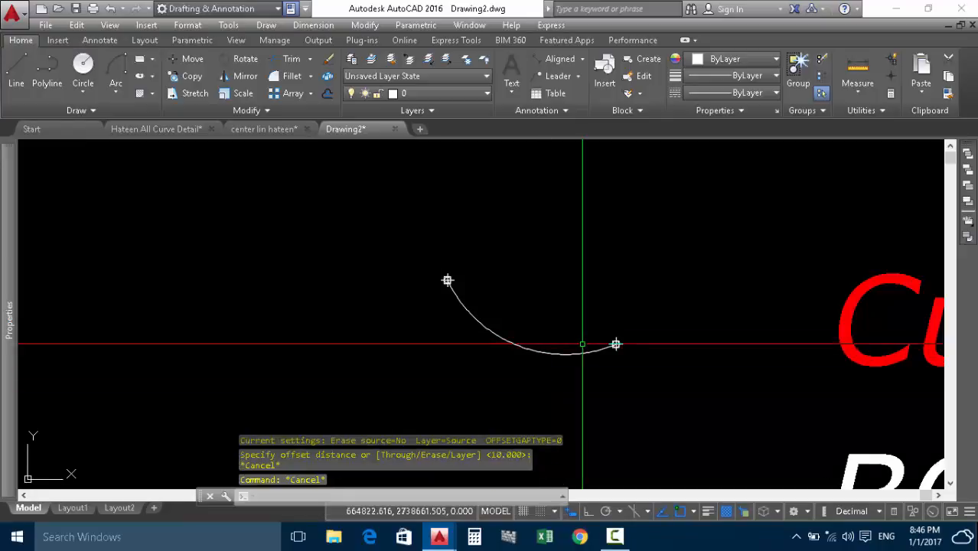
click(616, 537)
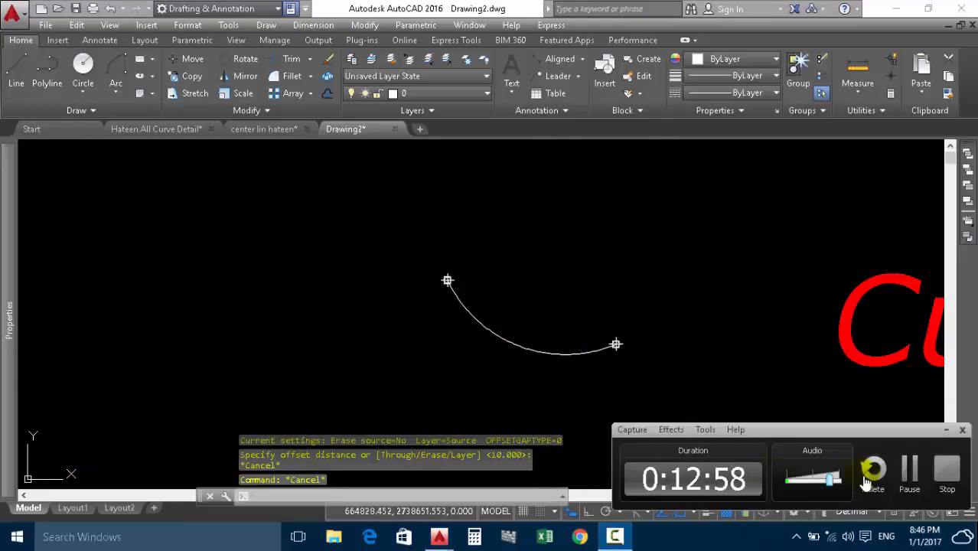
click(911, 479)
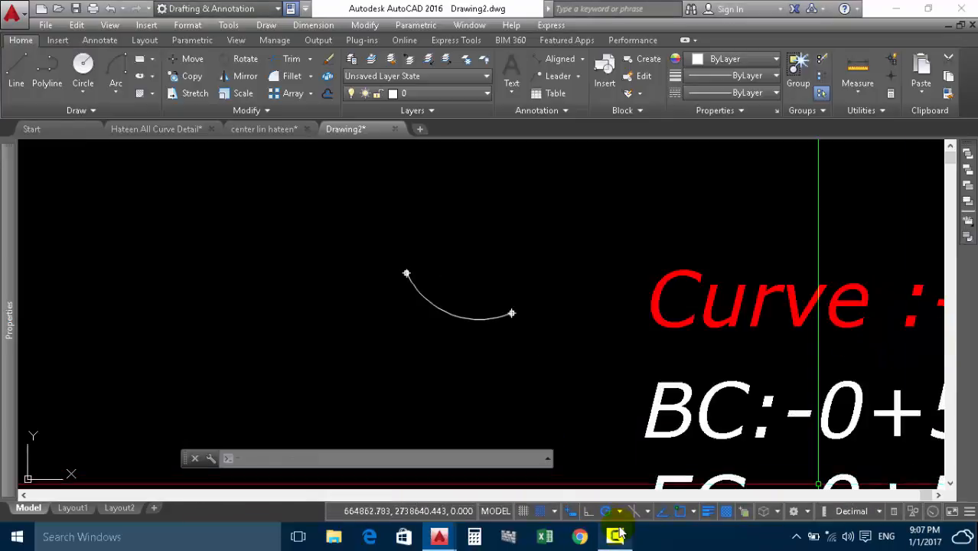
click(616, 537)
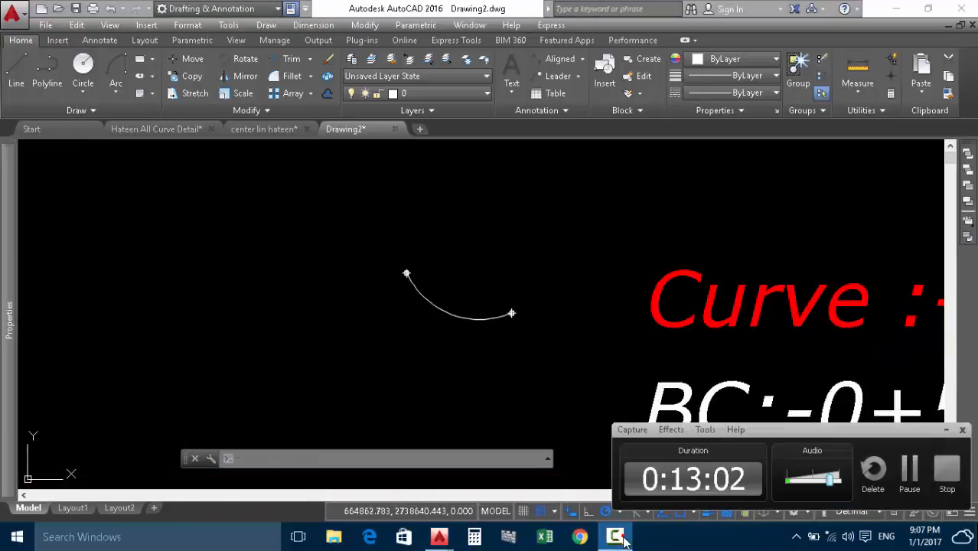
click(616, 537)
key(Escape)
key(Escape)
key(Escape)
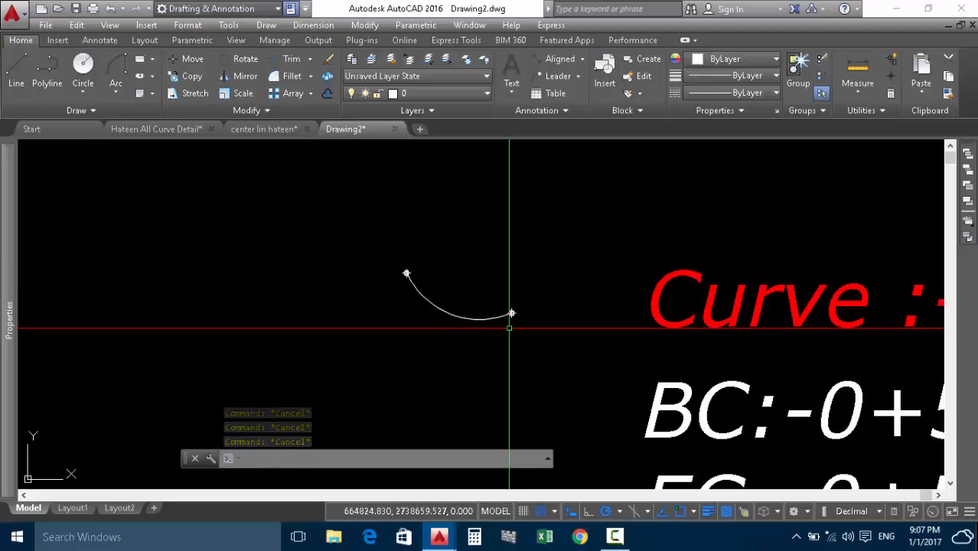
key(Escape)
key(Escape)
key(Escape)
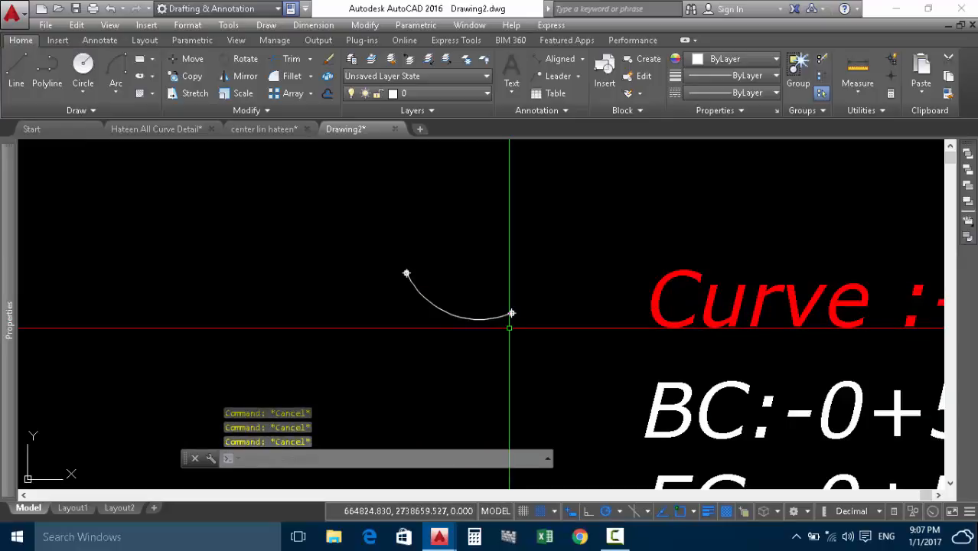
Offset the curve arc between the BC and EC points by 2.000 to both its inner and outer sides.
text(o)
key(Return)
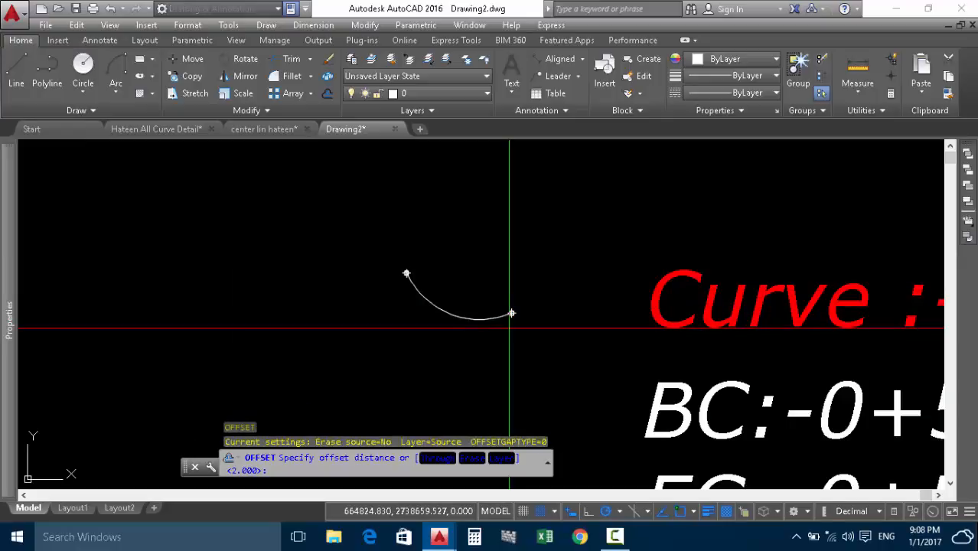
key(Return)
click(467, 317)
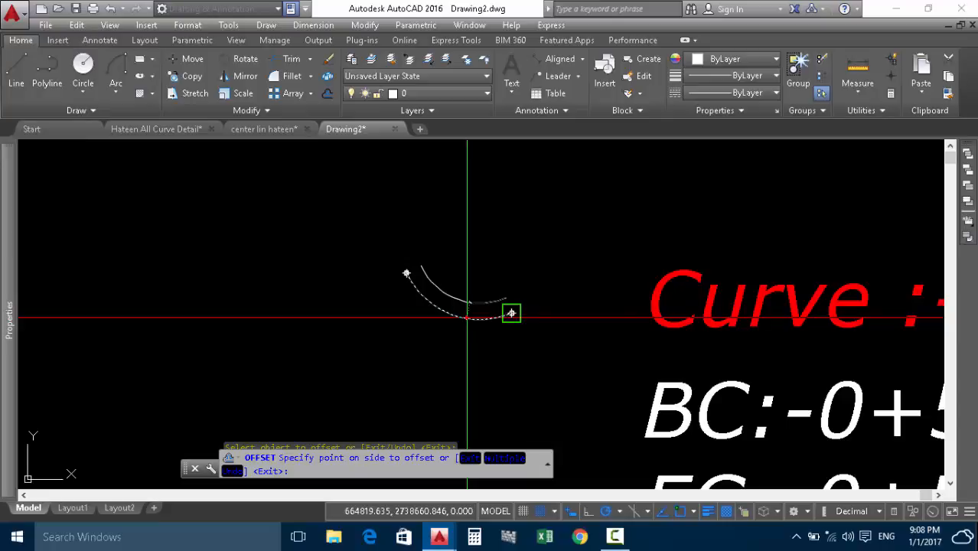
click(467, 317)
key(Escape)
scroll(467, 317, up, 3)
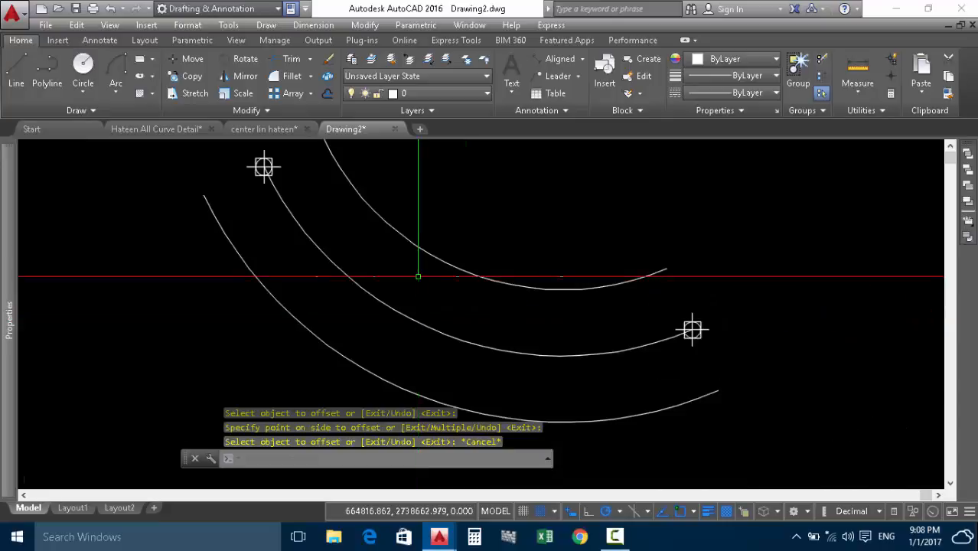
scroll(415, 273, down, 3)
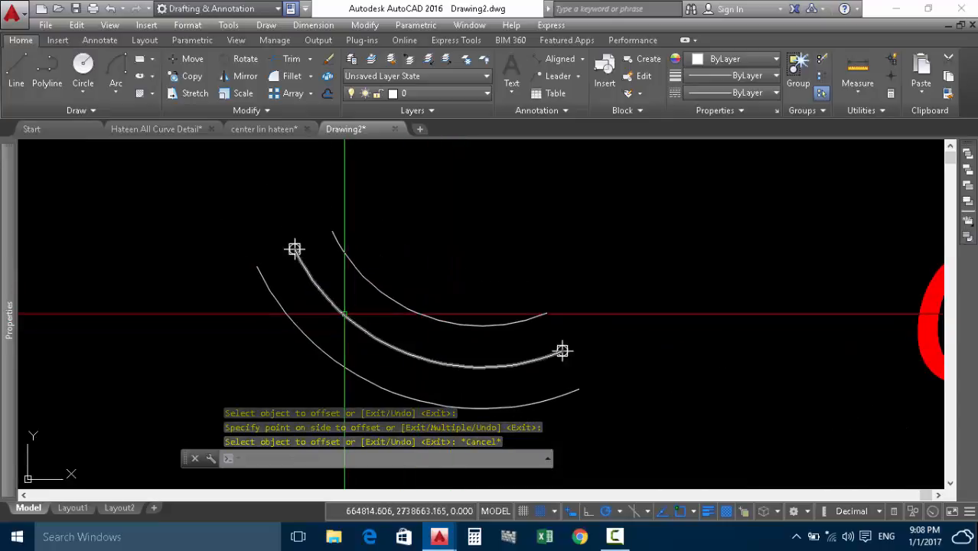
middle_drag(382, 334, 376, 306)
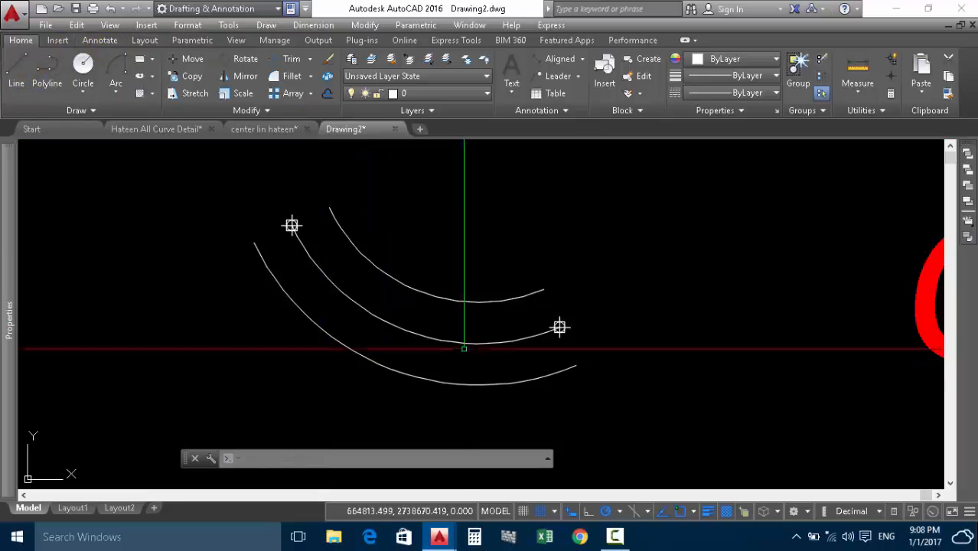
middle_drag(369, 358, 288, 356)
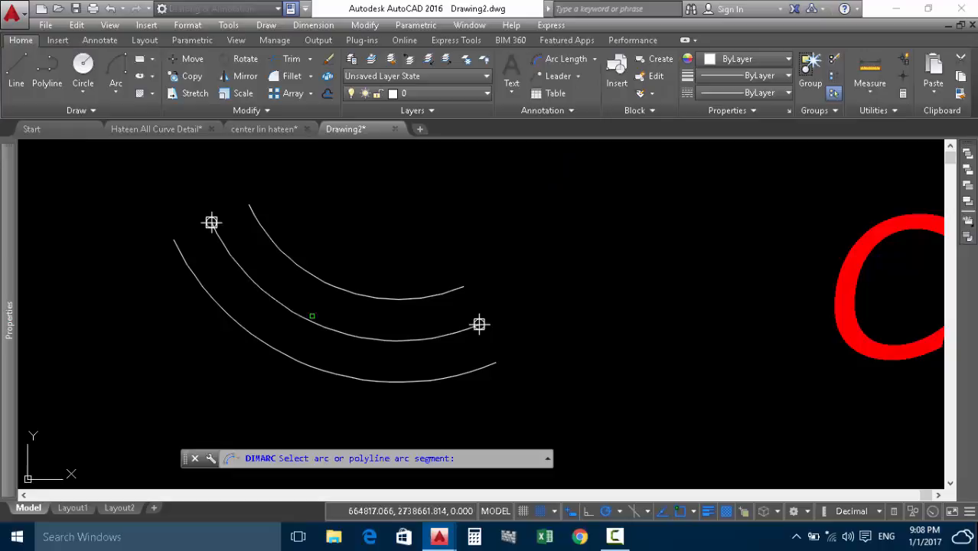
Add an arc length dimension to the middle curve between the BC and EC points, placed above the inner curve.
click(312, 315)
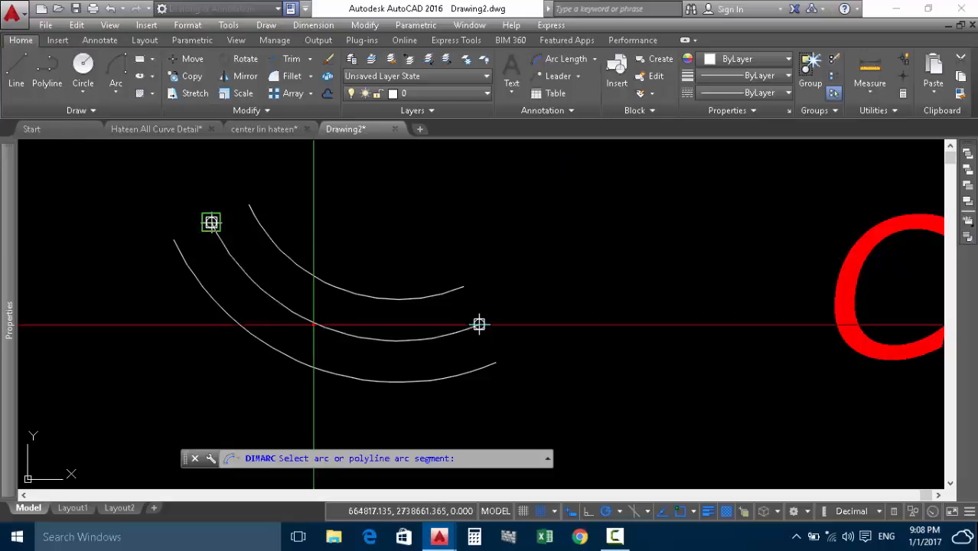
click(376, 257)
double_click(375, 252)
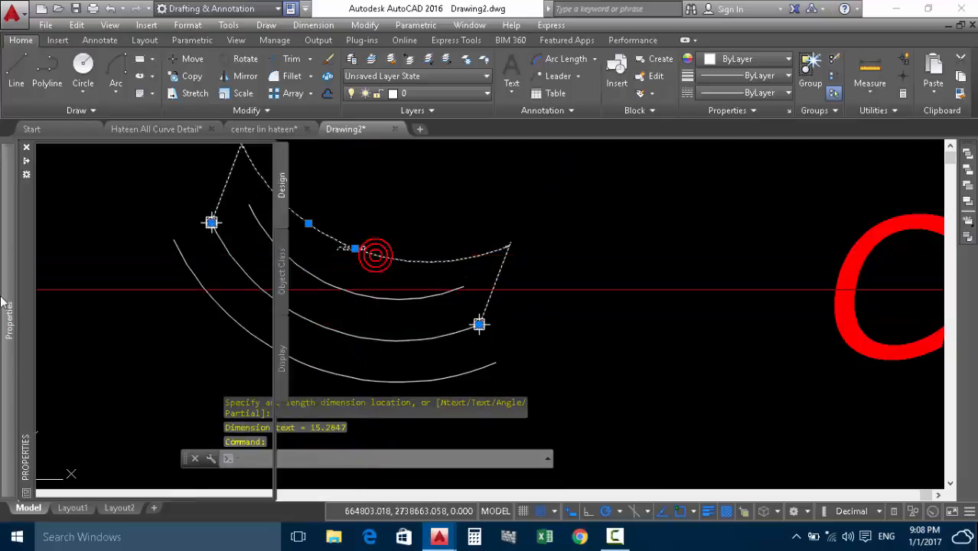
Set the arc length dimension's text height to 1.5, then readjust the text height.
click(232, 406)
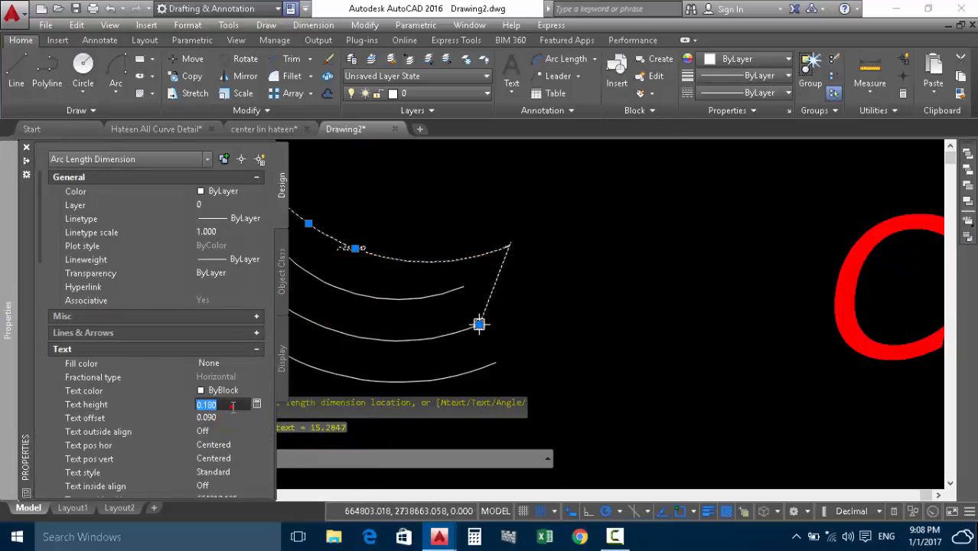
scroll(450, 262, down, 5)
text(1.5)
key(Tab)
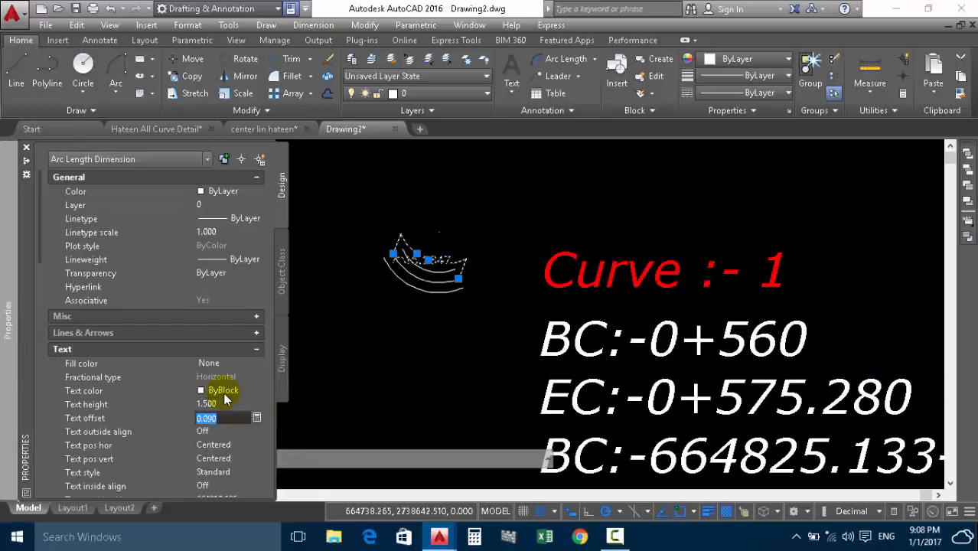
click(234, 403)
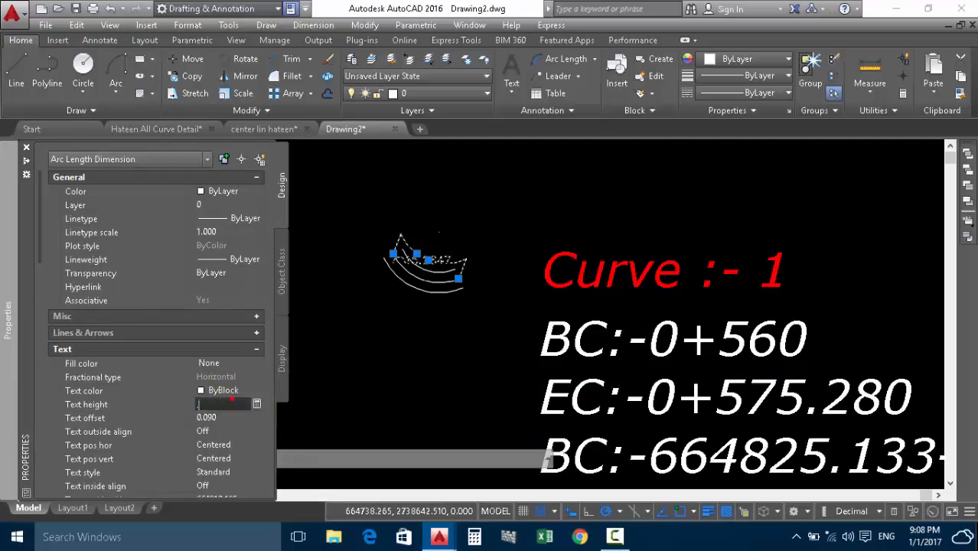
key(Tab)
Change the colour of the arc length dimension to red.
scroll(424, 245, up, 3)
click(747, 59)
click(727, 107)
scroll(414, 233, up, 5)
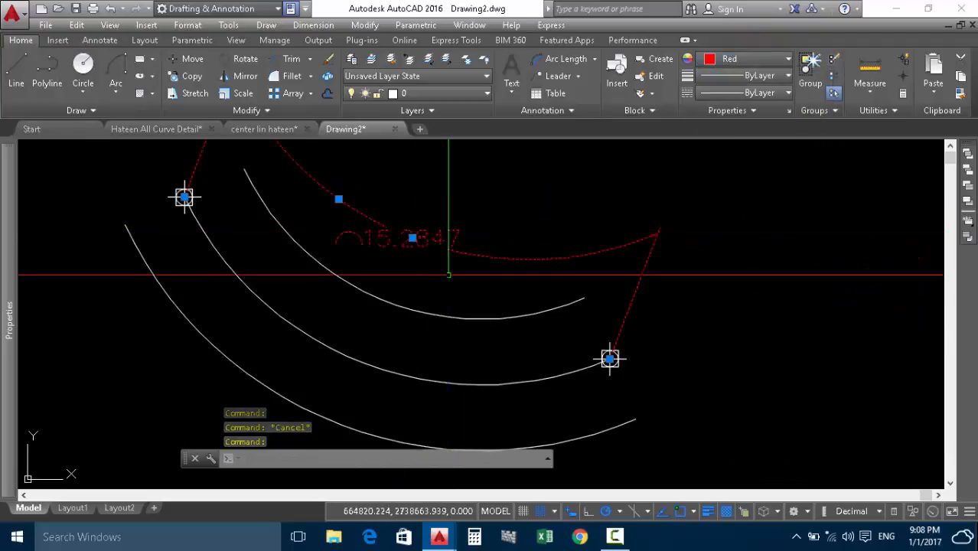
key(Escape)
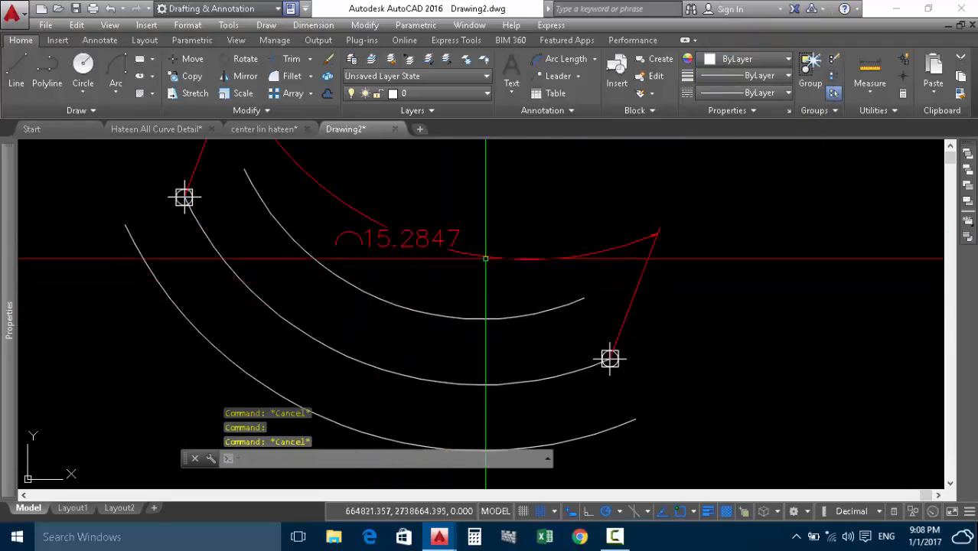
Replace the red arc length dimension with an arc length dimension on the inner curve.
click(485, 255)
key(Delete)
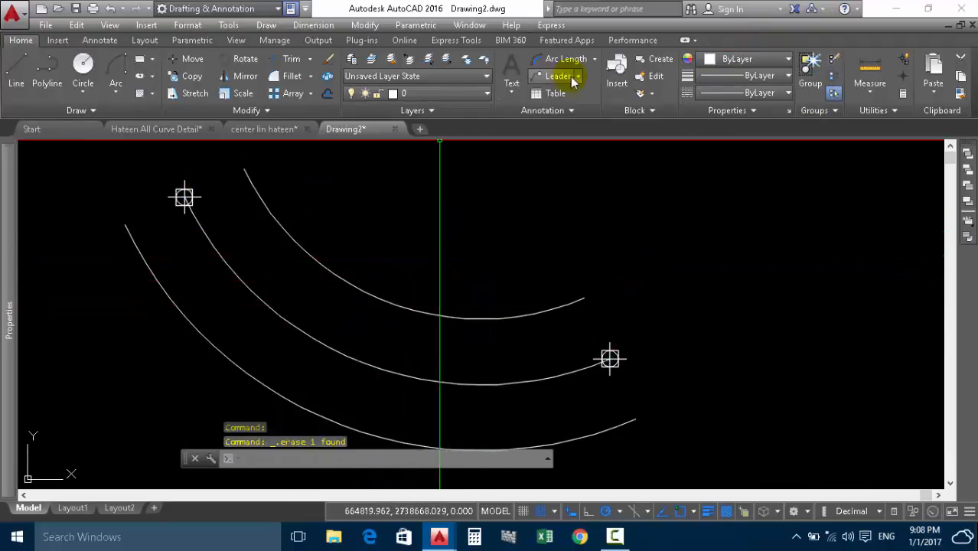
click(565, 59)
click(414, 310)
click(398, 253)
scroll(391, 258, up, 6)
scroll(492, 234, down, 2)
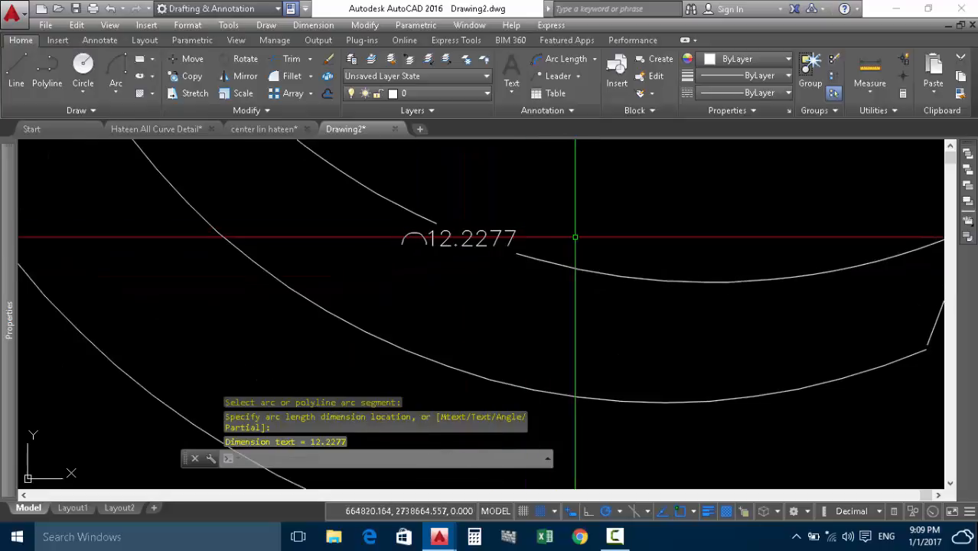
Erase the inner curve's arc length dimension.
click(574, 236)
click(506, 292)
key(Delete)
scroll(506, 292, down, 3)
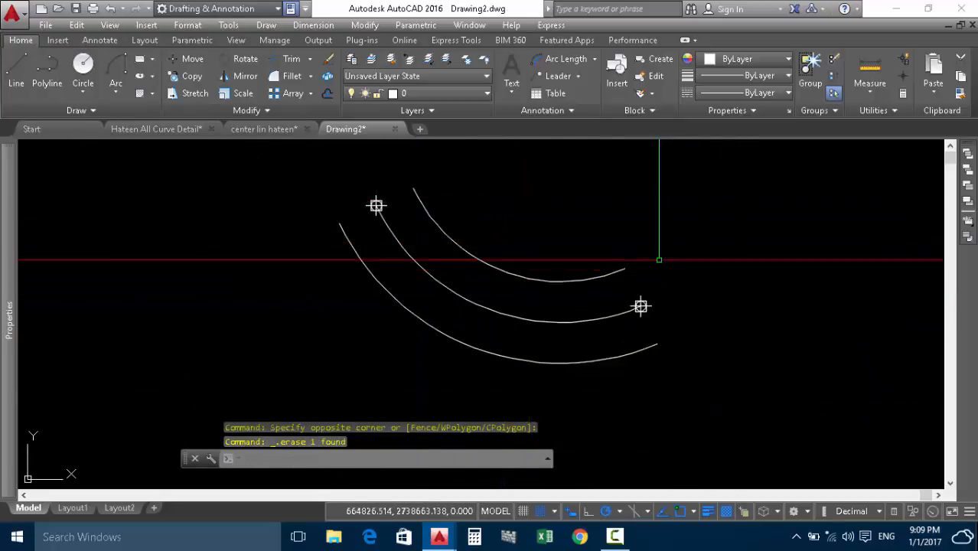
key(Escape)
key(Escape)
key(Escape)
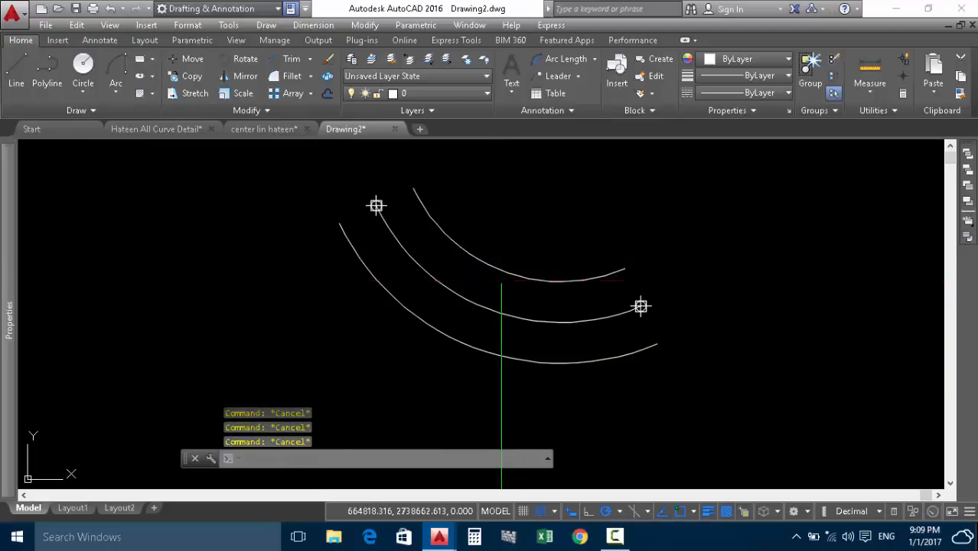
Divide the middle curve between the BC and EC points into five equal parts with point markers.
middle_drag(435, 251, 476, 283)
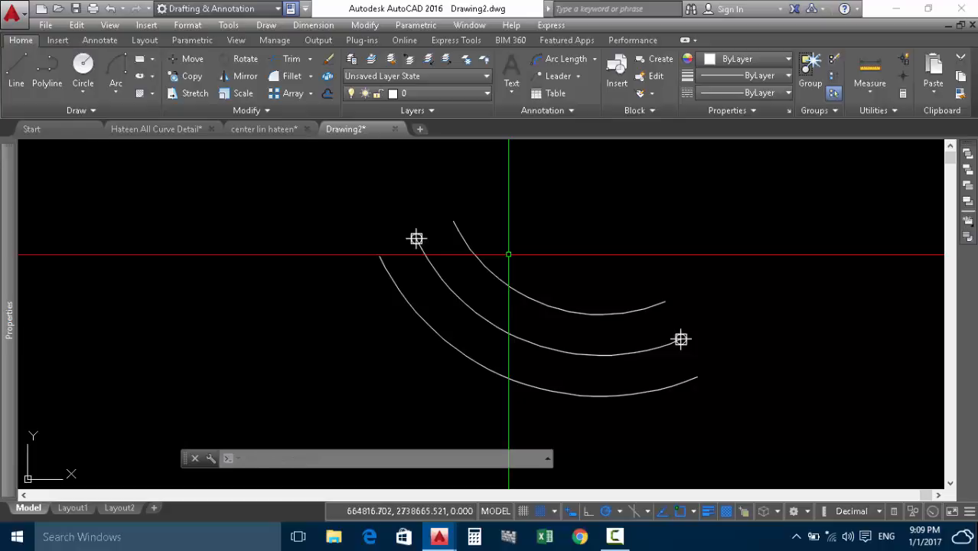
key(Escape)
key(Escape)
key(Escape)
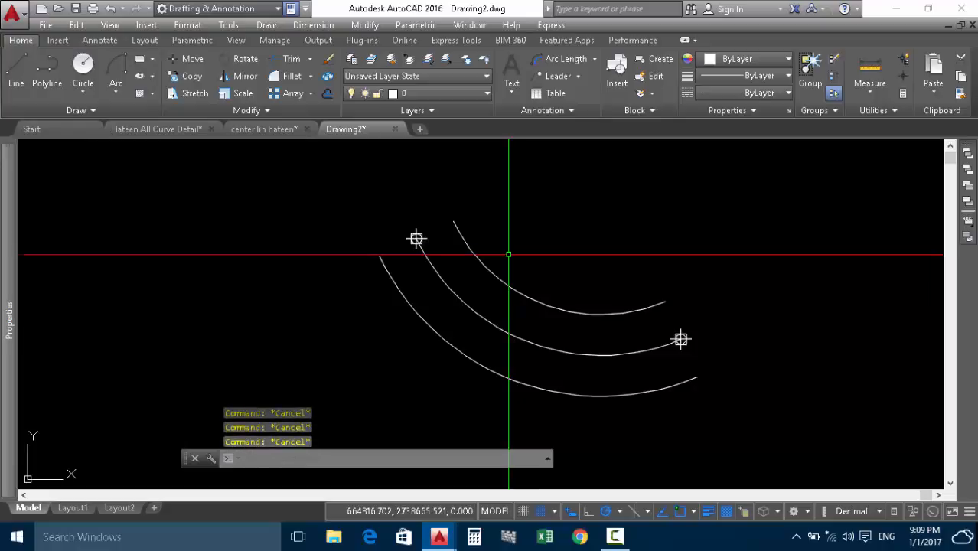
text(di)
click(655, 349)
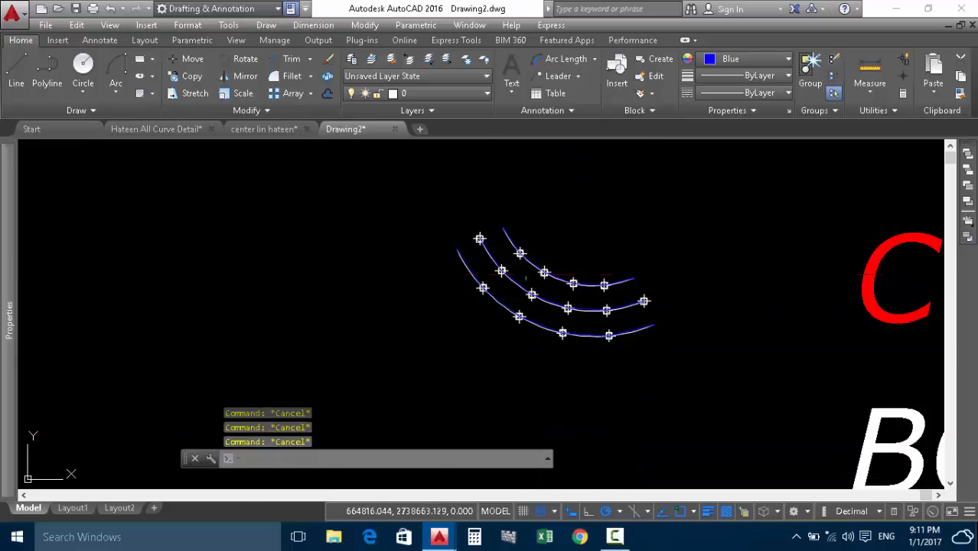
Switch to Excel and create a blank workbook.
scroll(476, 247, up, 4)
scroll(562, 298, down, 4)
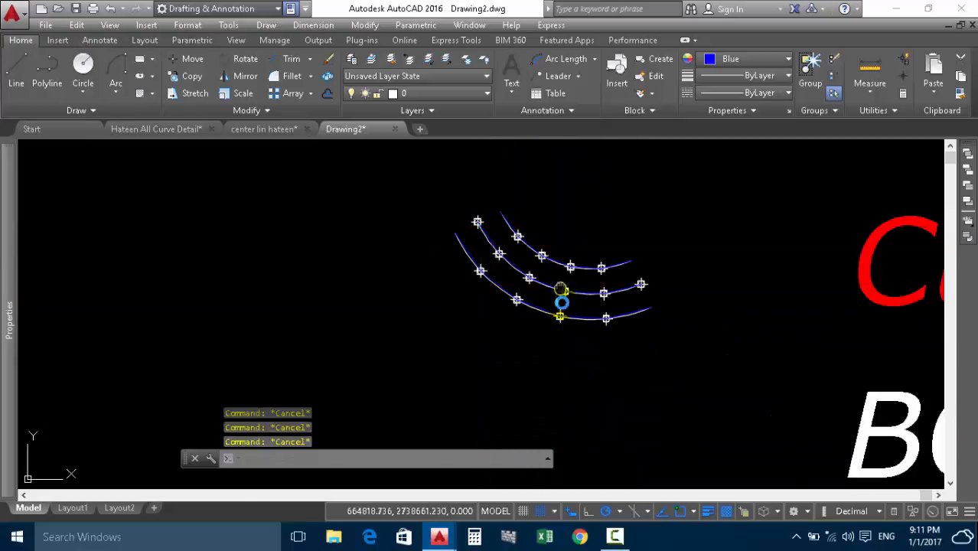
scroll(515, 281, up, 2)
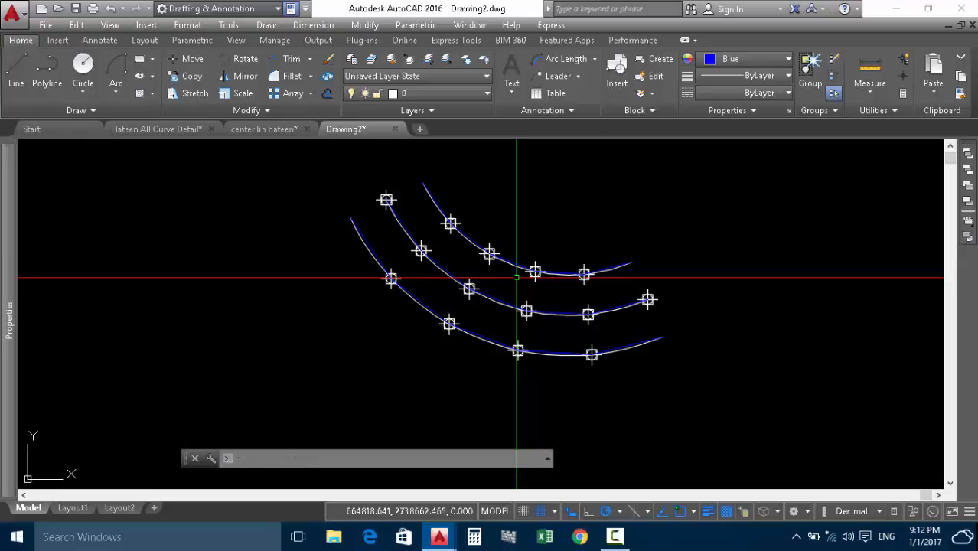
click(897, 10)
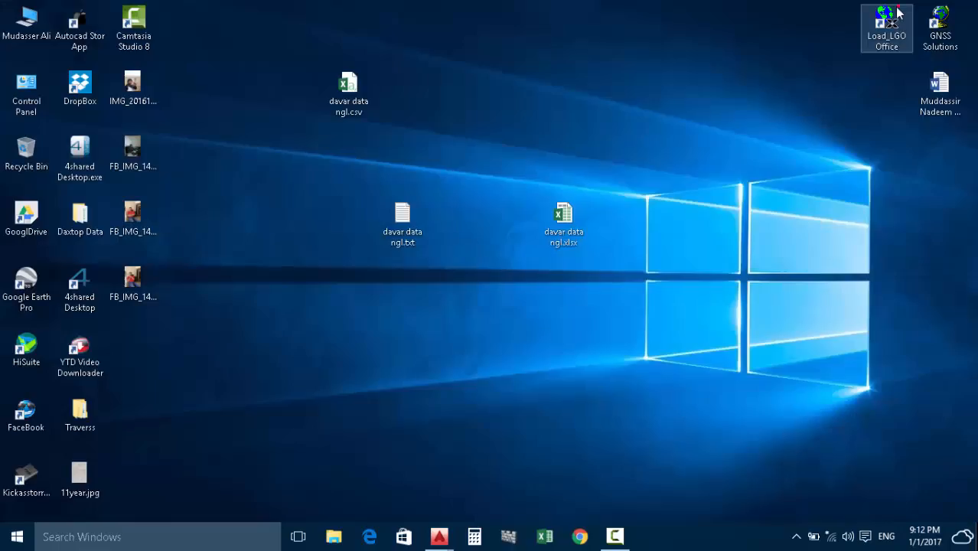
click(546, 543)
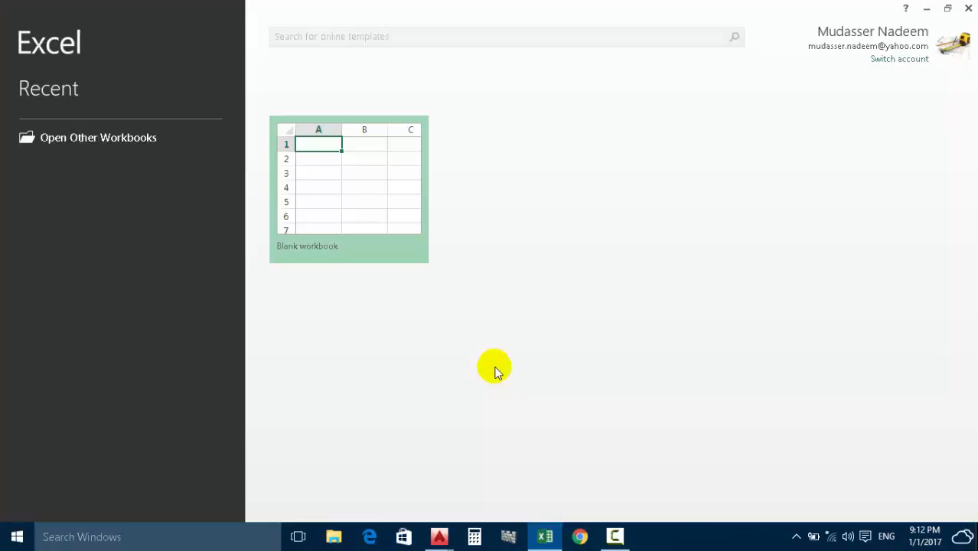
click(331, 217)
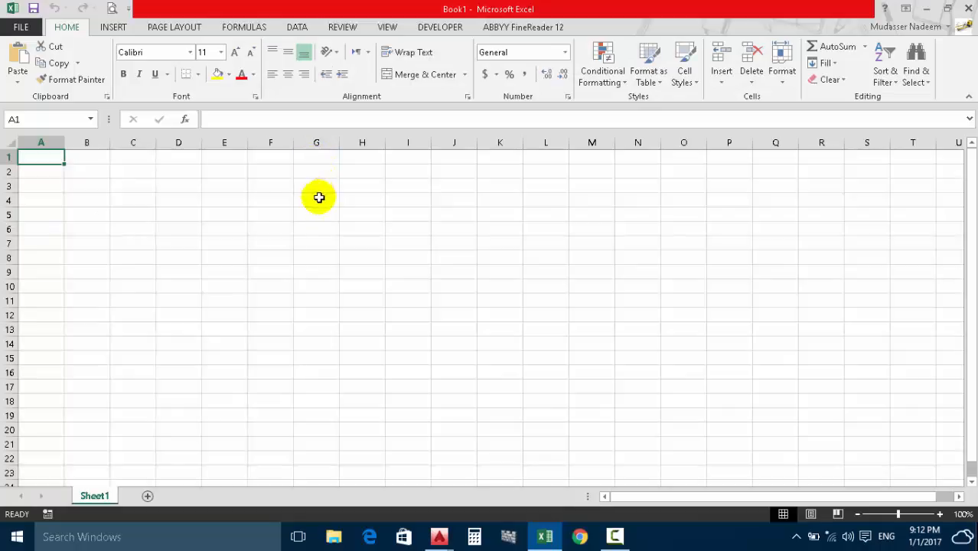
click(636, 404)
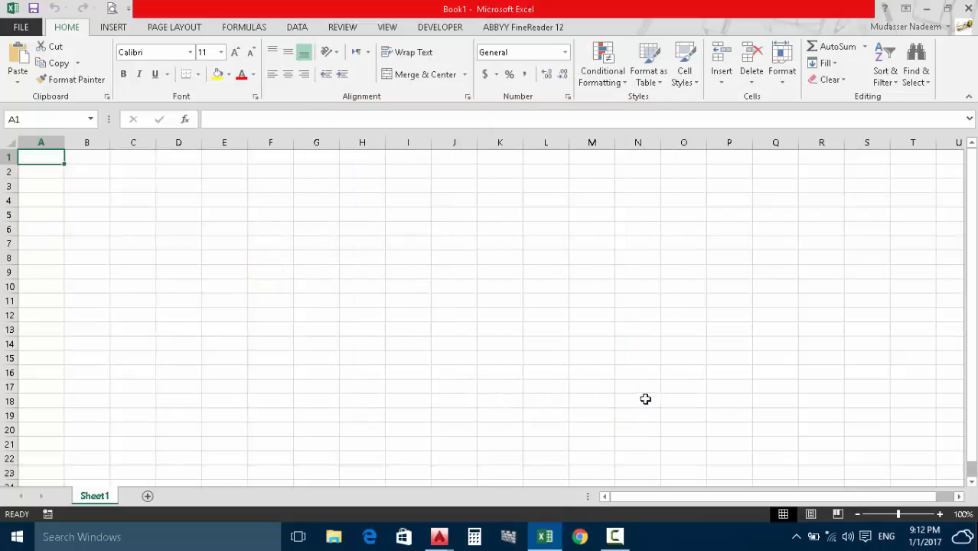
Return to Drawing2 in AutoCAD and list the vertex coordinates of the blue polyline along the middle curve.
click(439, 537)
click(924, 10)
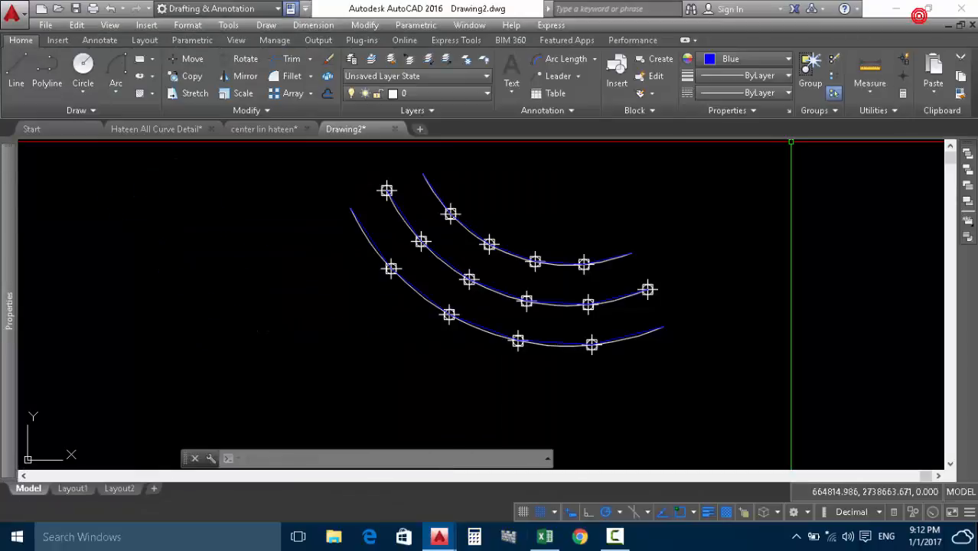
scroll(647, 291, up, 6)
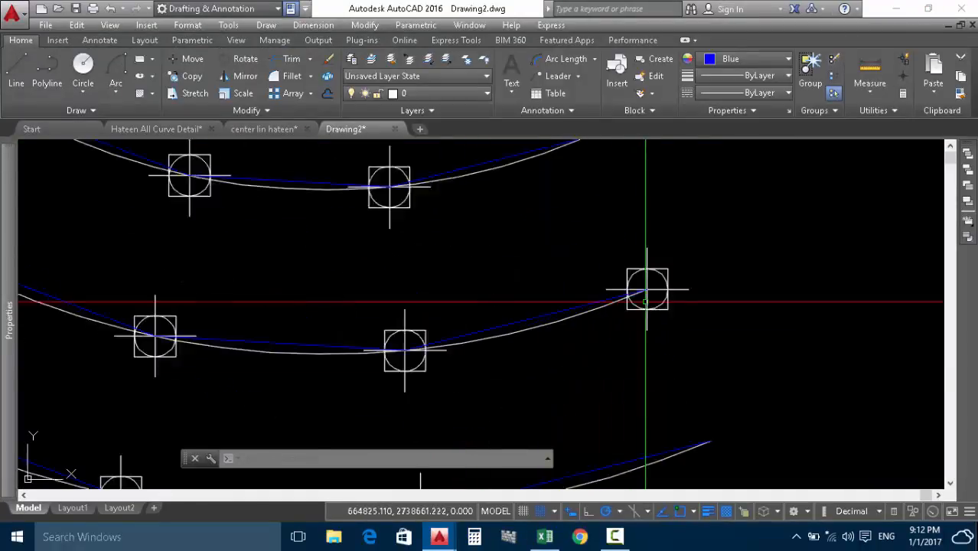
scroll(648, 276, down, 5)
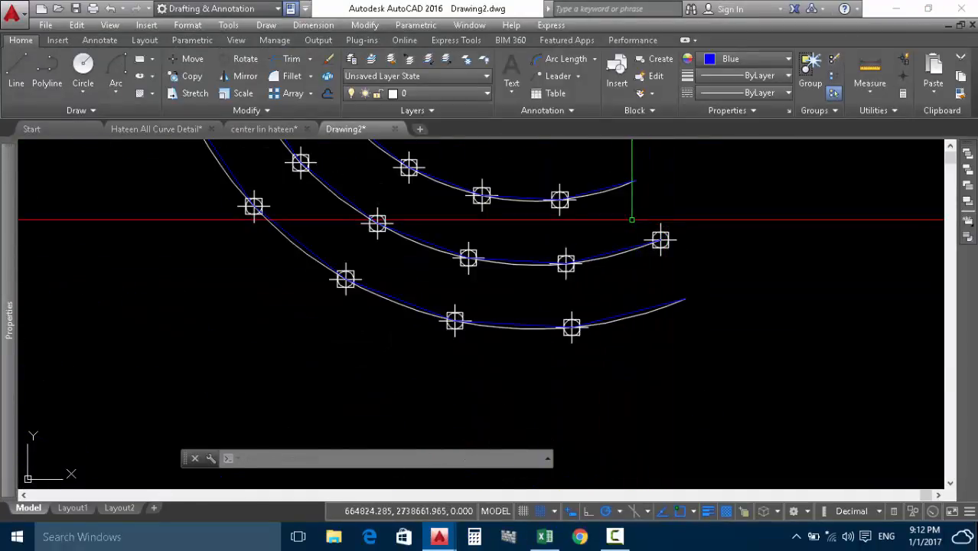
key(Escape)
key(Escape)
key(Escape)
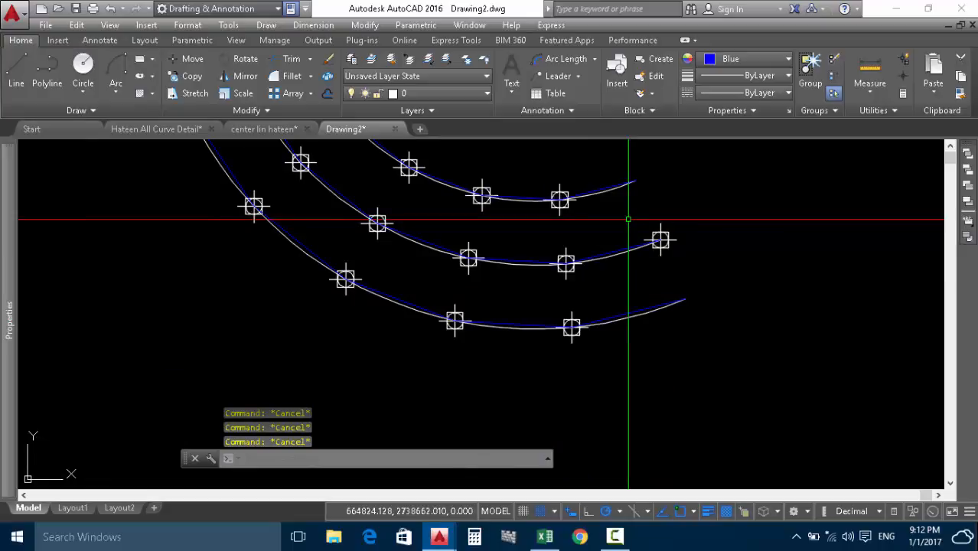
text(LIST)
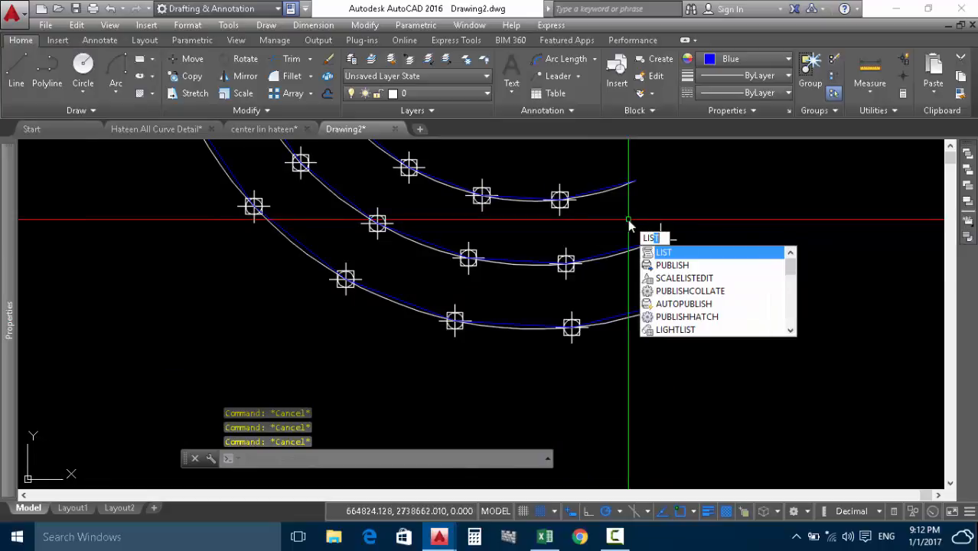
key(Return)
scroll(628, 239, up, 5)
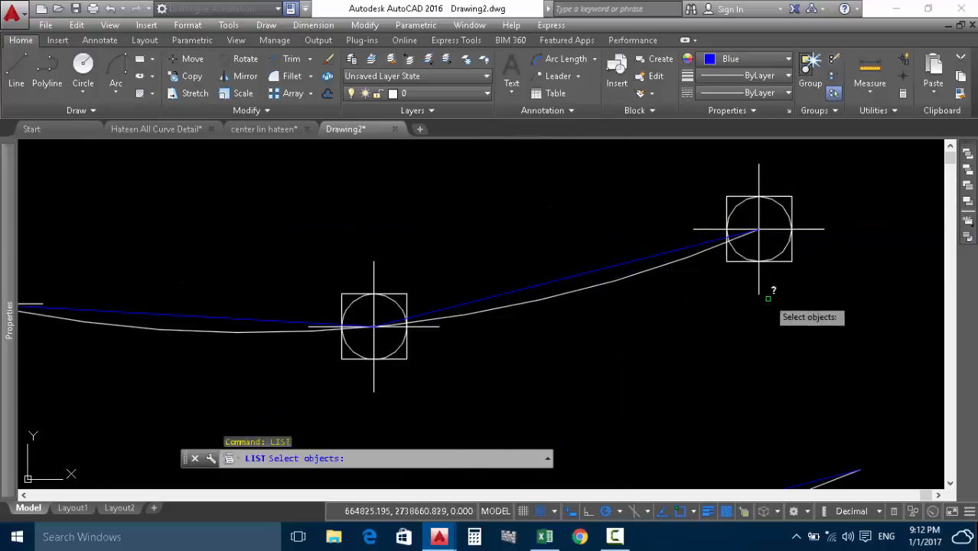
click(670, 251)
key(Return)
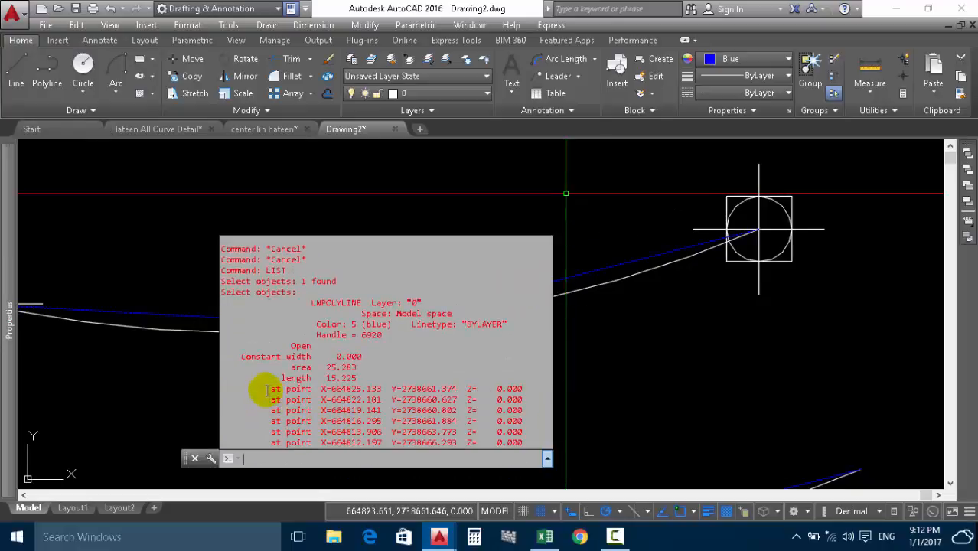
Copy the polyline's listed point coordinates into the Excel sheet from cell B1 and indent the first row to match the others.
drag(266, 386, 534, 457)
key(ctrl+c)
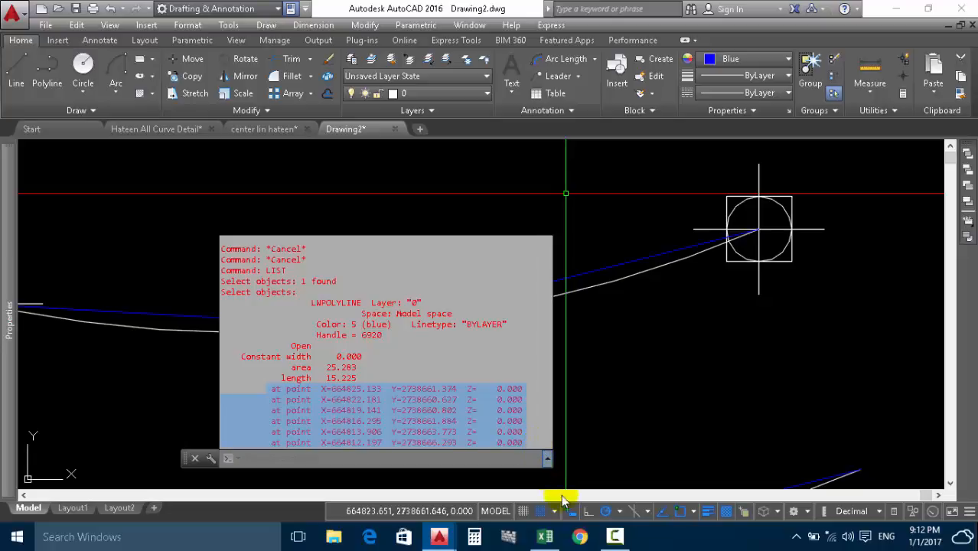
click(545, 537)
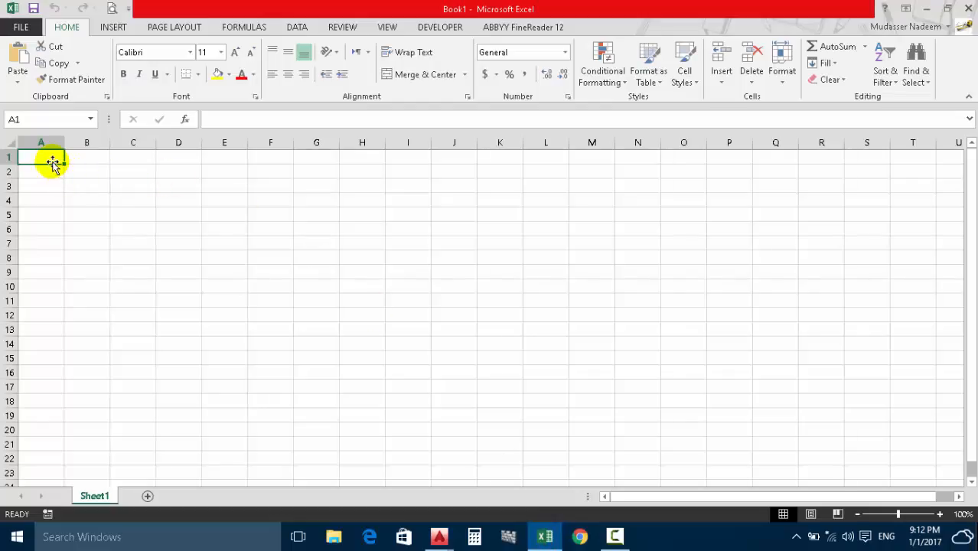
click(83, 158)
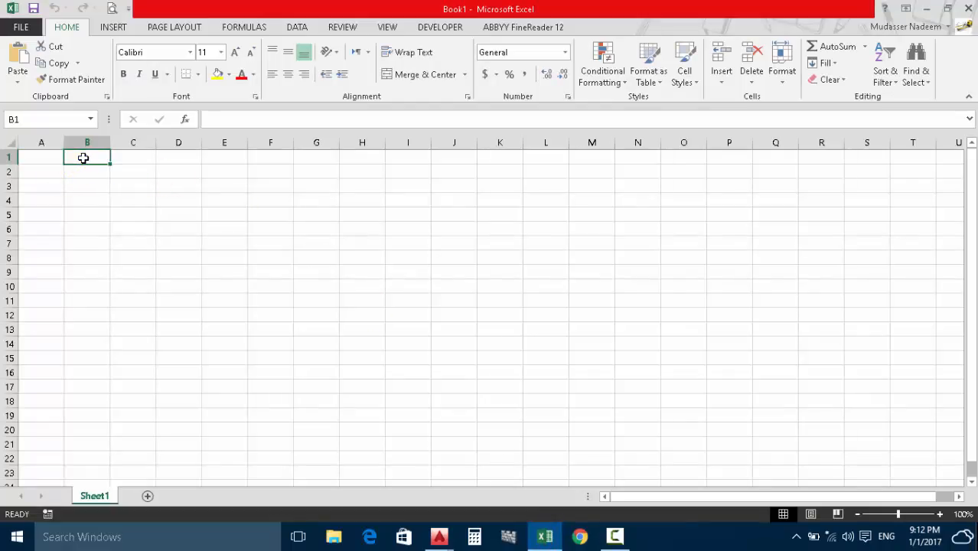
click(84, 157)
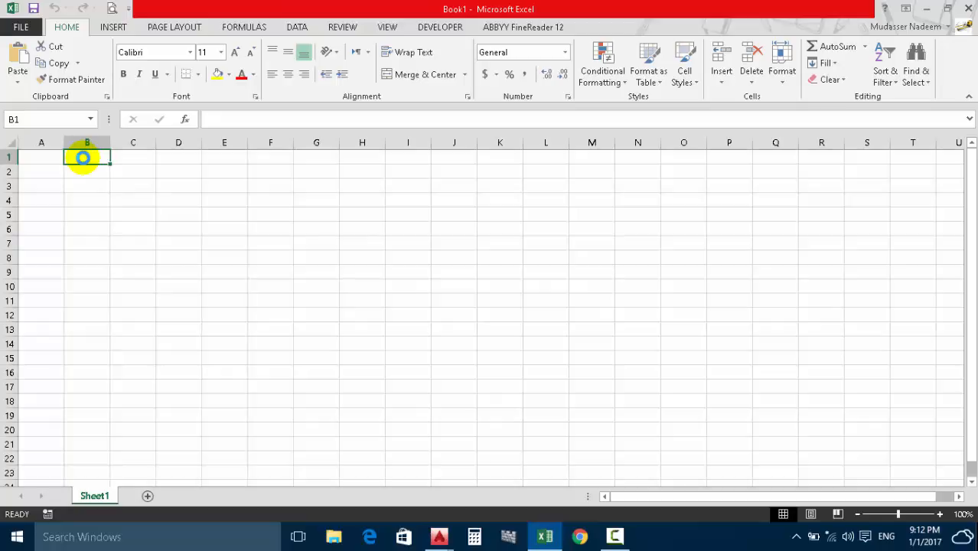
key(ctrl+v)
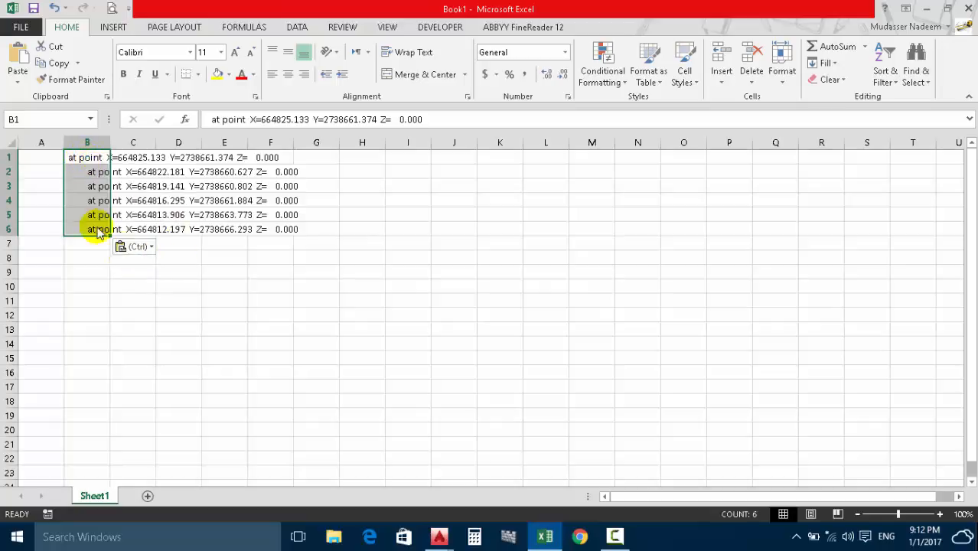
double_click(70, 157)
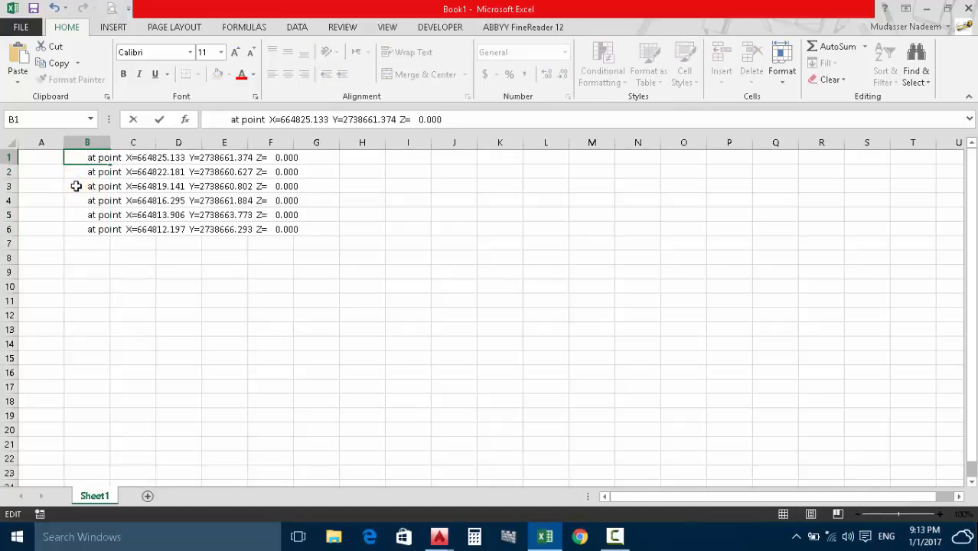
click(77, 186)
Enter the label "cl" in cell A1 and fill it down to A6 for the middle curve's coordinates.
click(50, 157)
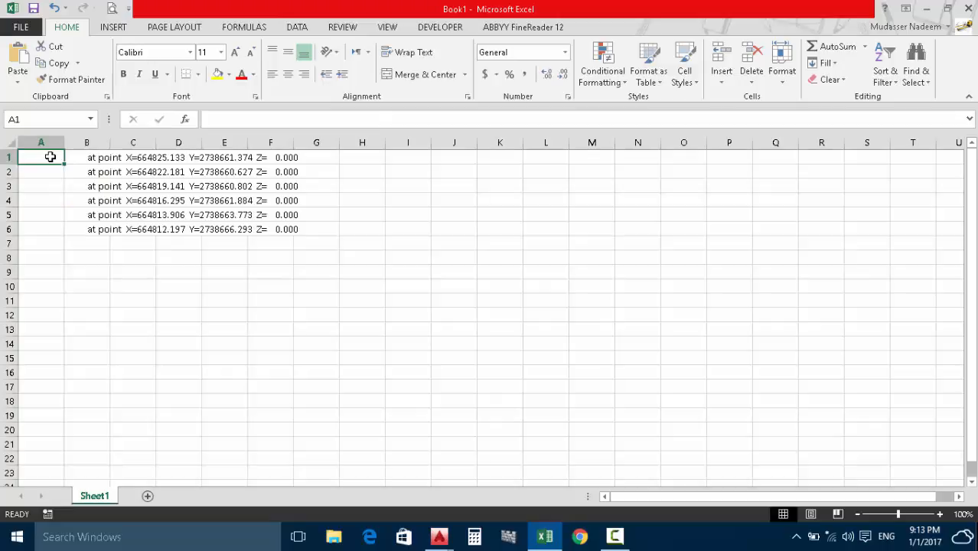
text(cl)
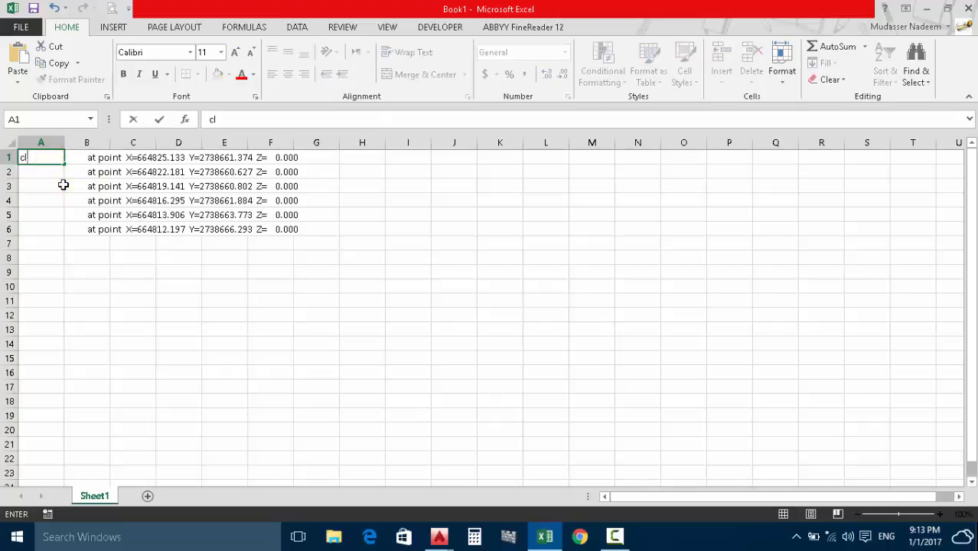
click(59, 185)
click(52, 157)
drag(63, 165, 56, 234)
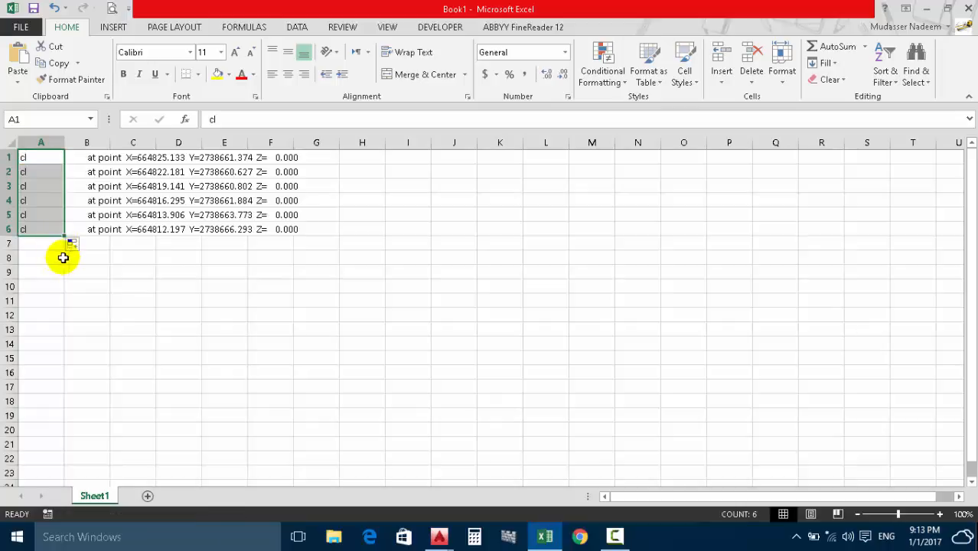
Switch to Drawing2 in AutoCAD and list the vertex coordinates of the blue polyline along the outer curve.
click(438, 537)
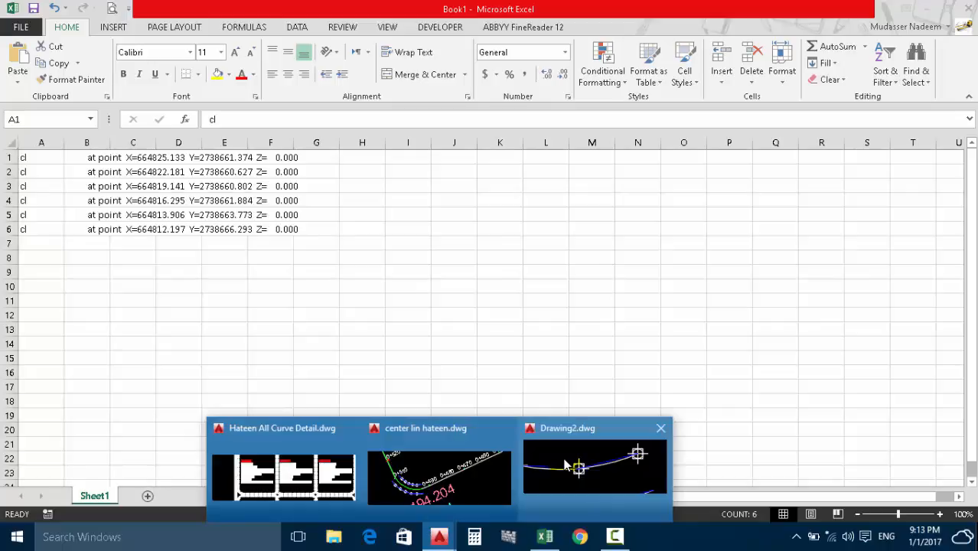
click(566, 466)
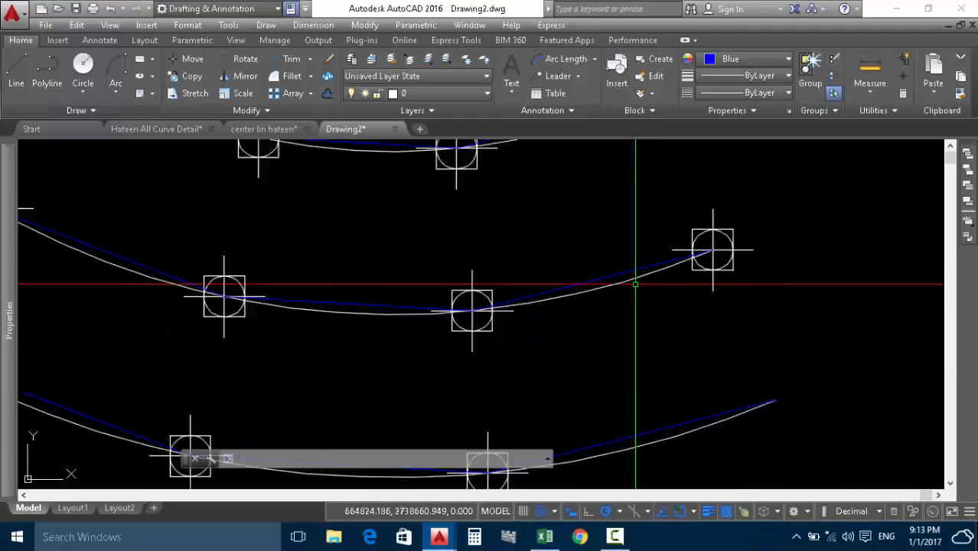
scroll(635, 284, down, 2)
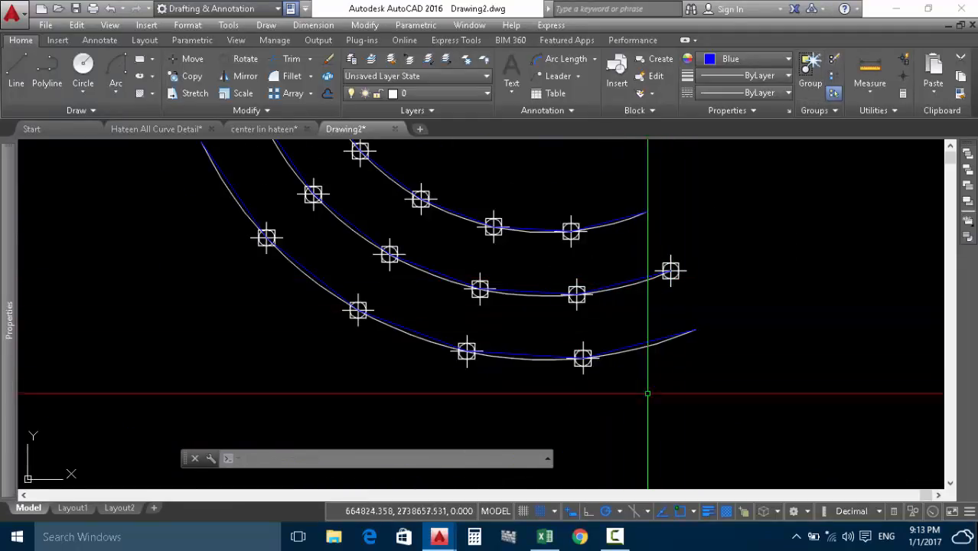
scroll(691, 335, up, 2)
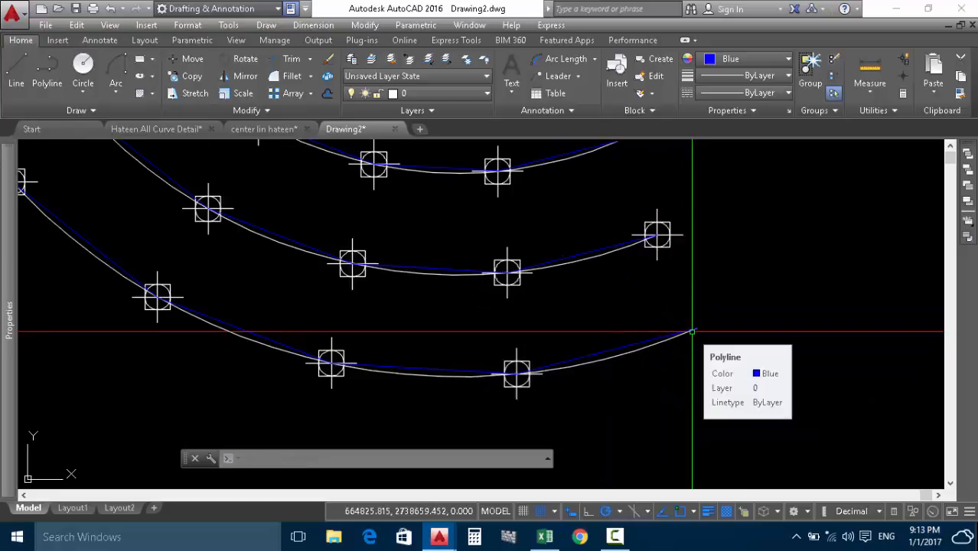
right_click(704, 269)
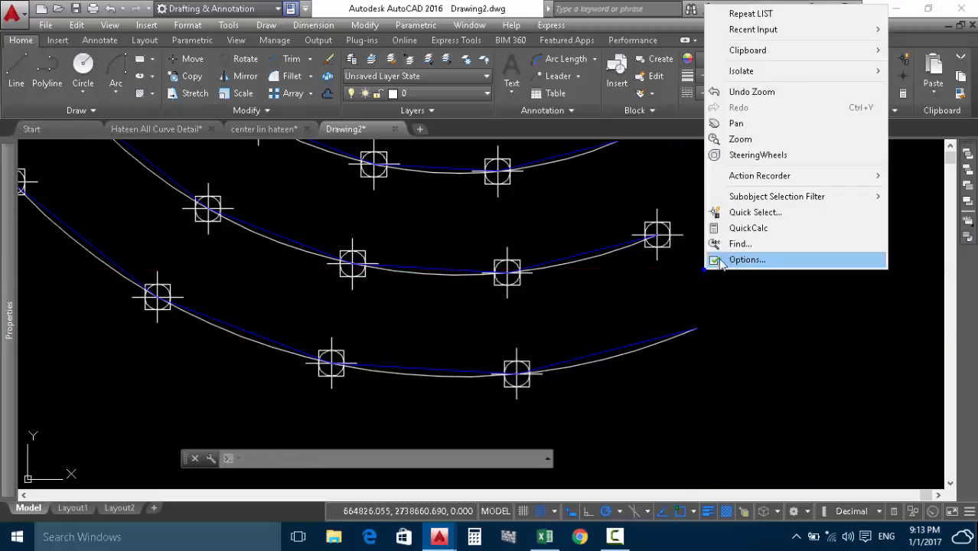
click(750, 10)
scroll(695, 336, up, 4)
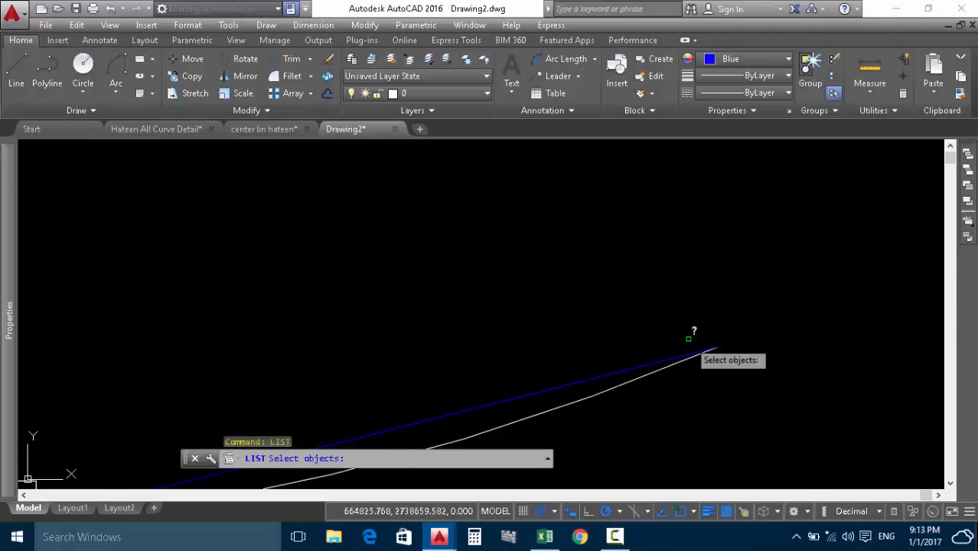
click(696, 348)
key(Return)
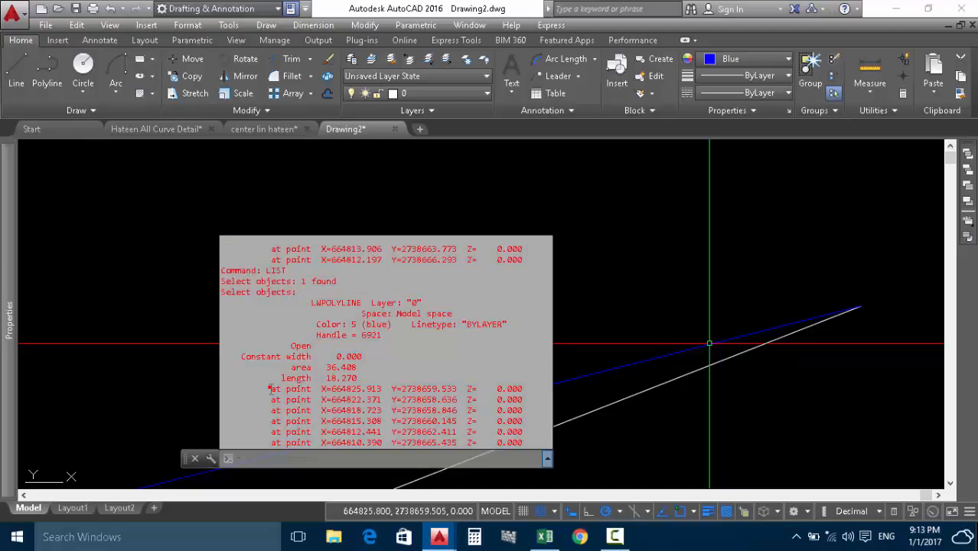
Copy the outer polyline's listed point coordinates into the Excel sheet from cell B7 and label A7 "up cur".
drag(269, 386, 528, 443)
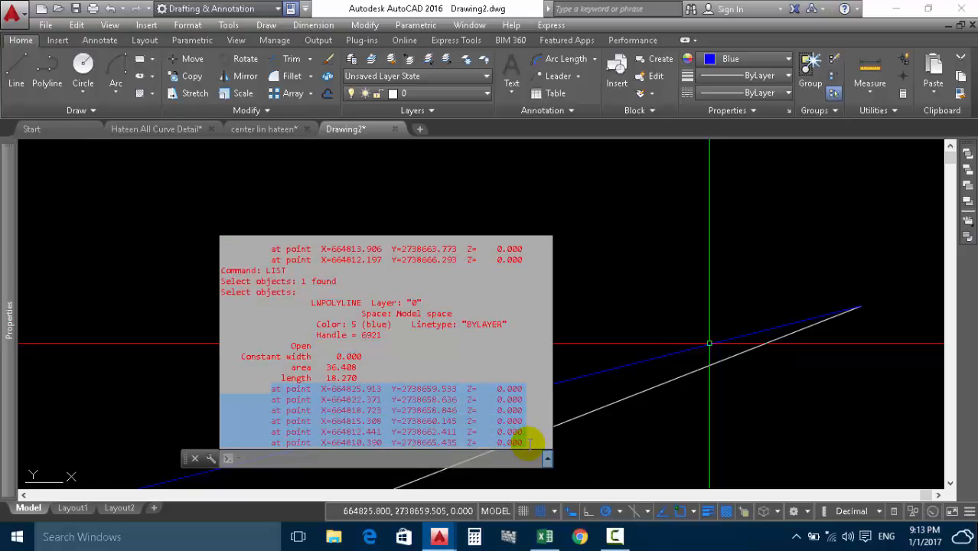
key(ctrl+c)
click(545, 536)
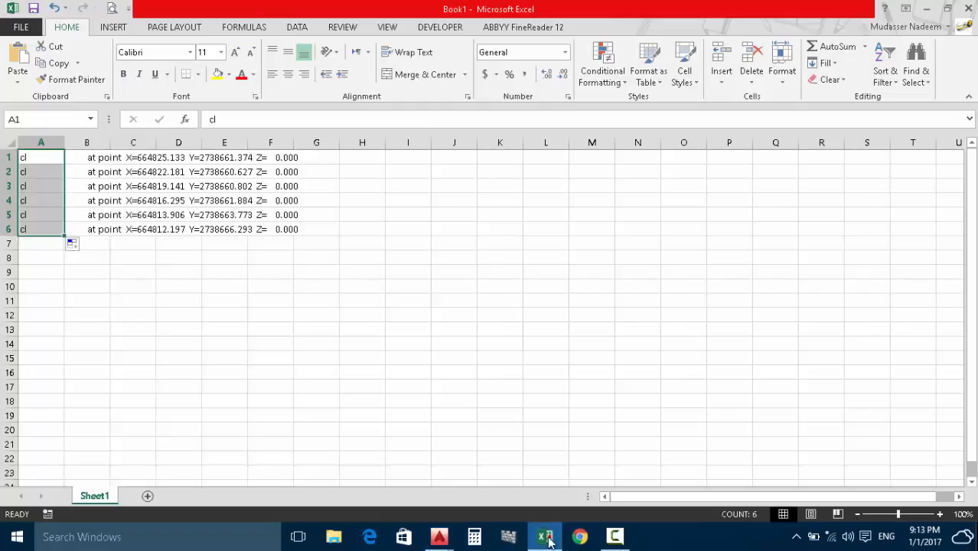
text(up cur)
Return to Drawing2 in AutoCAD and list the vertex coordinates of the blue polyline along the inner curve.
mouse_move(439, 537)
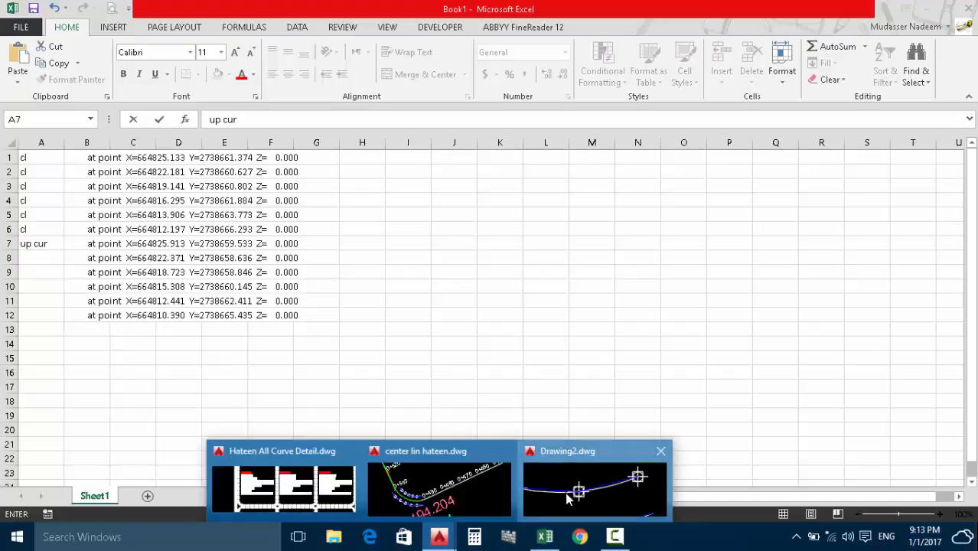
click(567, 498)
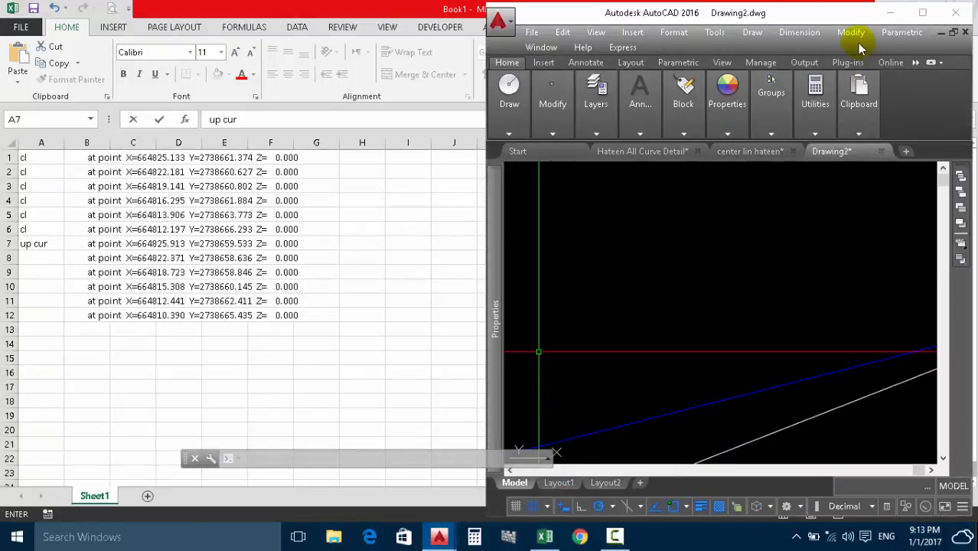
click(930, 11)
scroll(476, 246, down, 5)
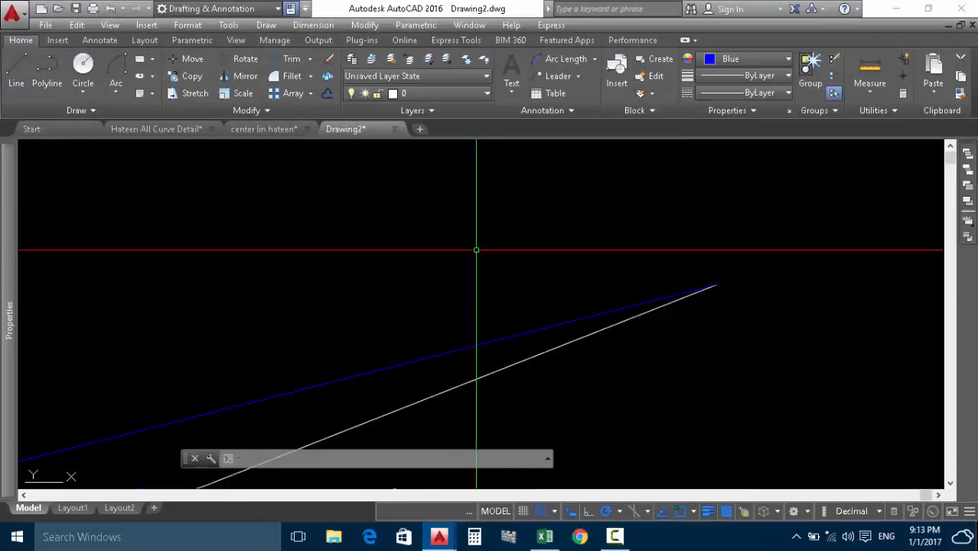
scroll(498, 286, down, 2)
scroll(544, 283, up, 3)
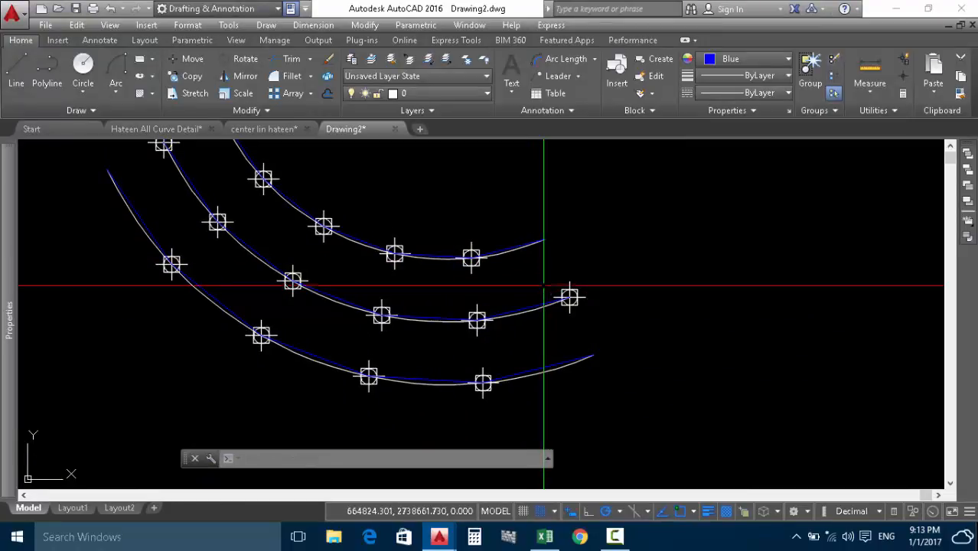
middle_drag(545, 259, 533, 332)
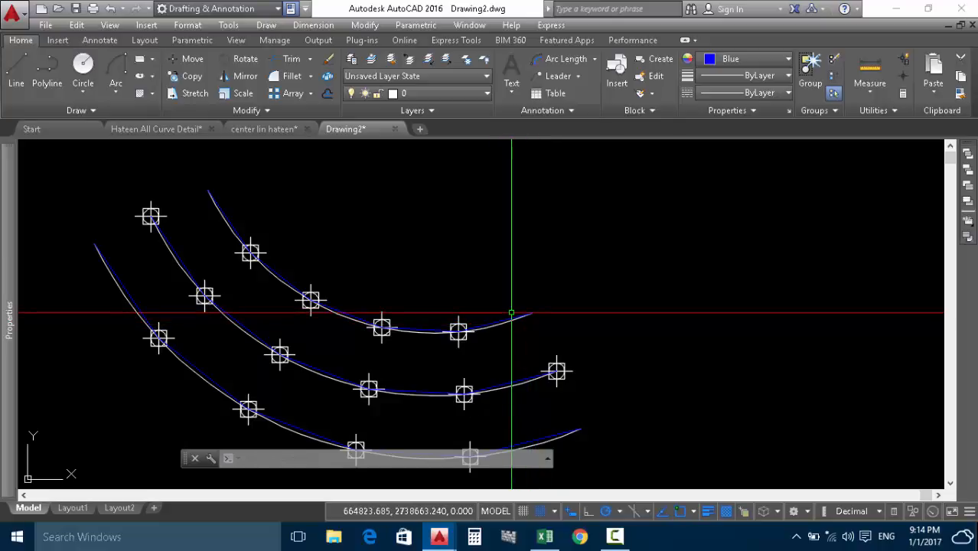
scroll(512, 313, up, 4)
right_click(525, 241)
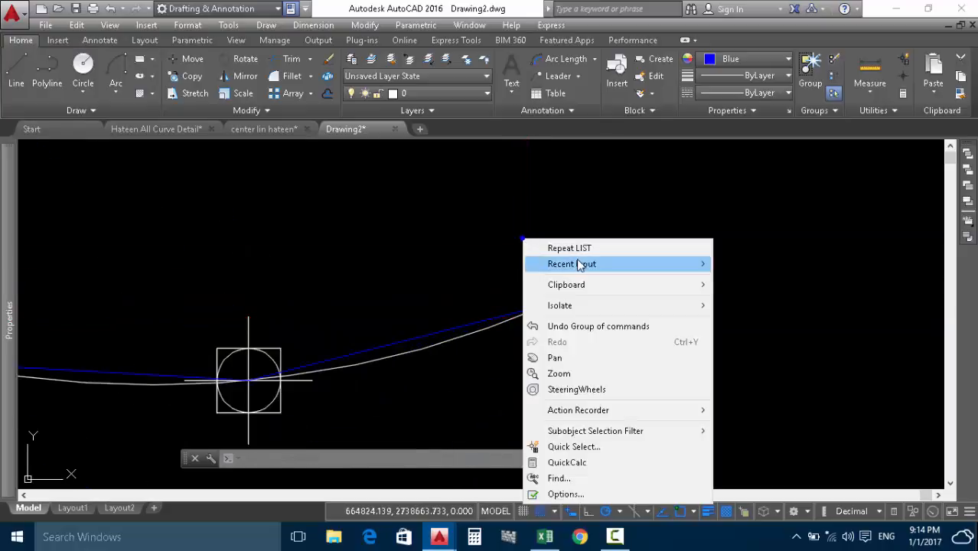
click(580, 249)
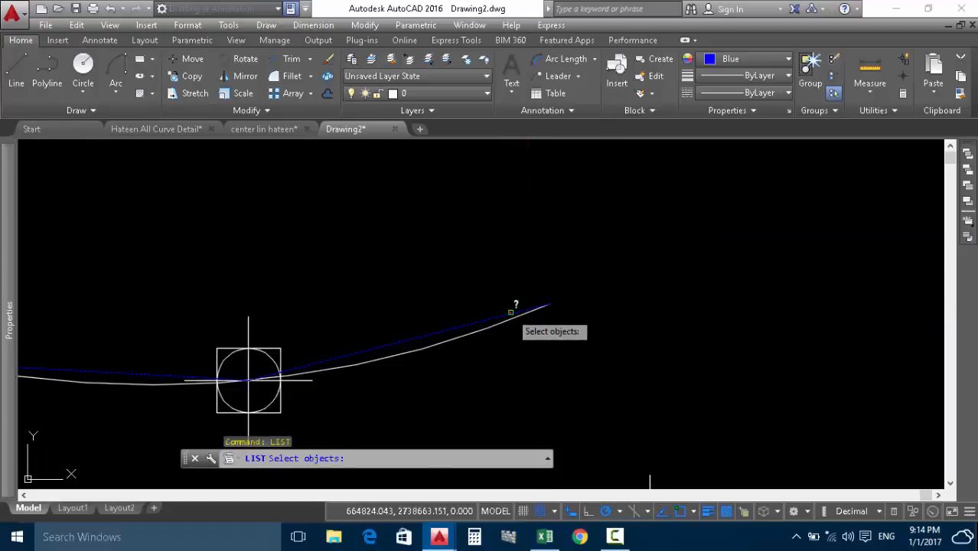
click(511, 313)
right_click(512, 312)
Switch to Excel and paste the inner polyline's listed point coordinates from cell B13.
click(547, 539)
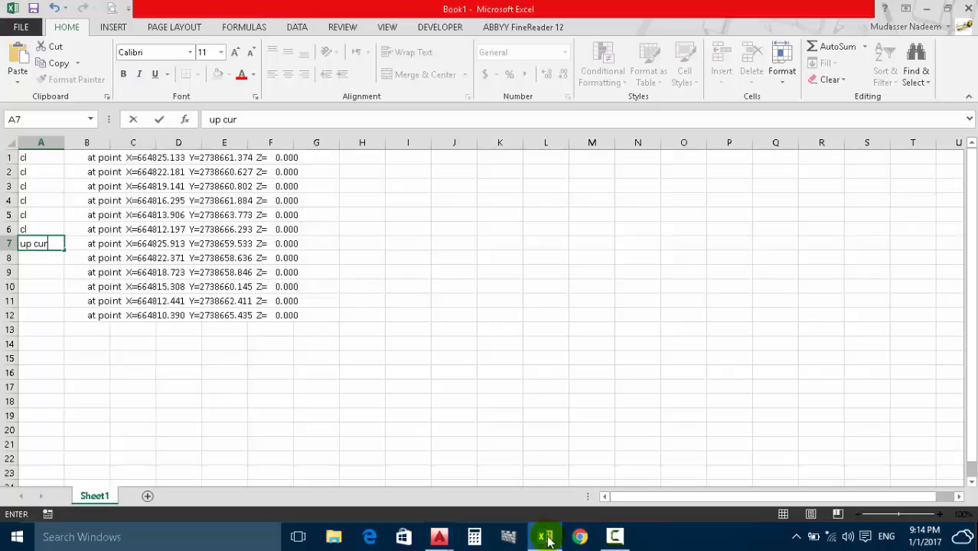
click(82, 325)
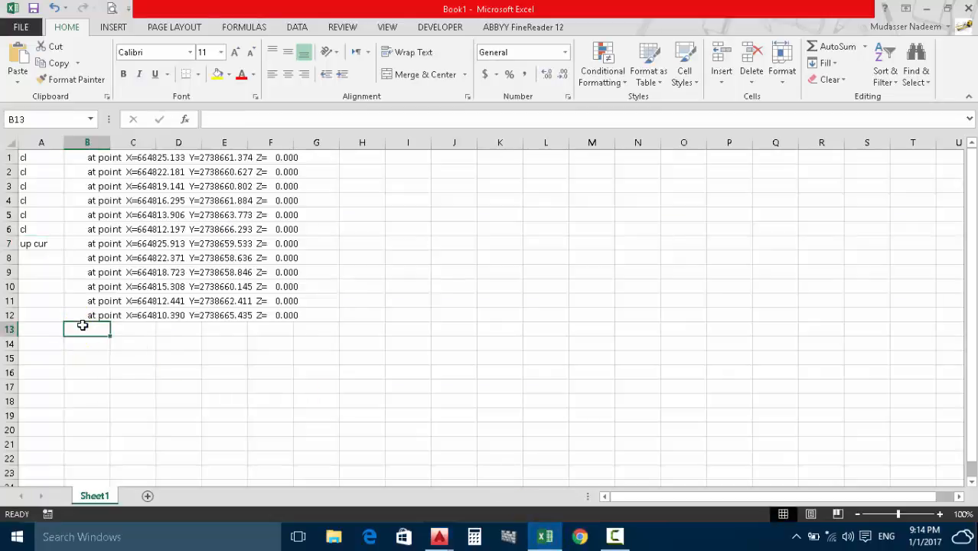
click(83, 326)
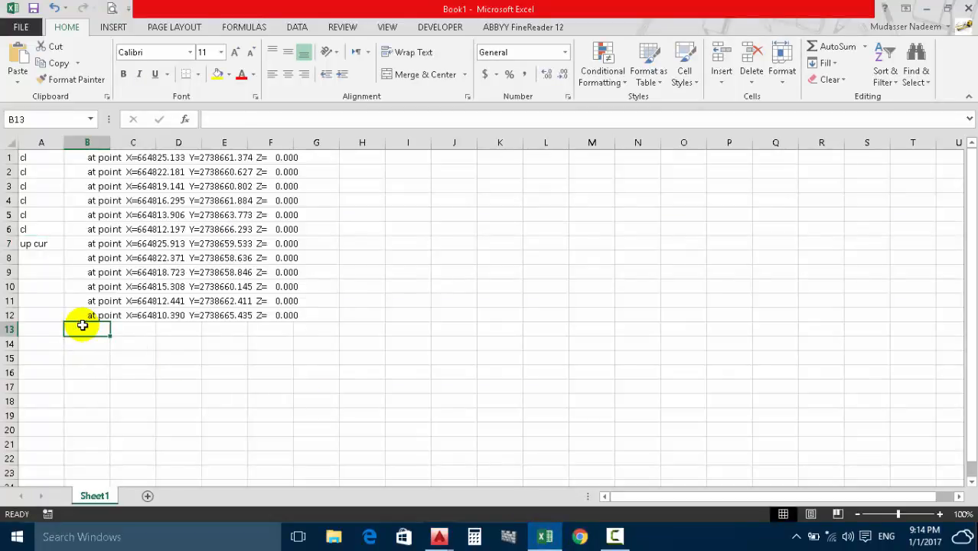
key(ctrl+v)
Fill the "up cur" label from A7 down to A12.
click(45, 244)
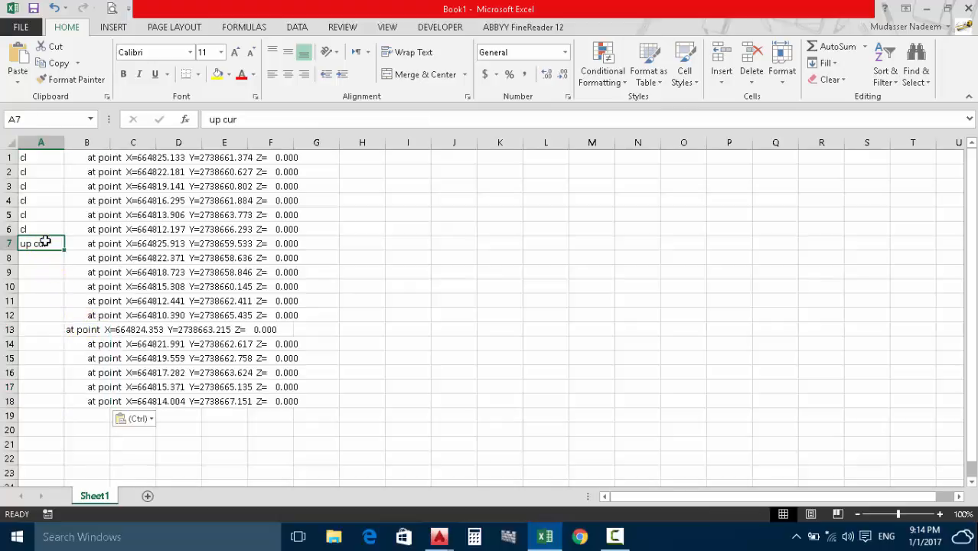
drag(65, 250, 68, 322)
scroll(343, 220, down, 2)
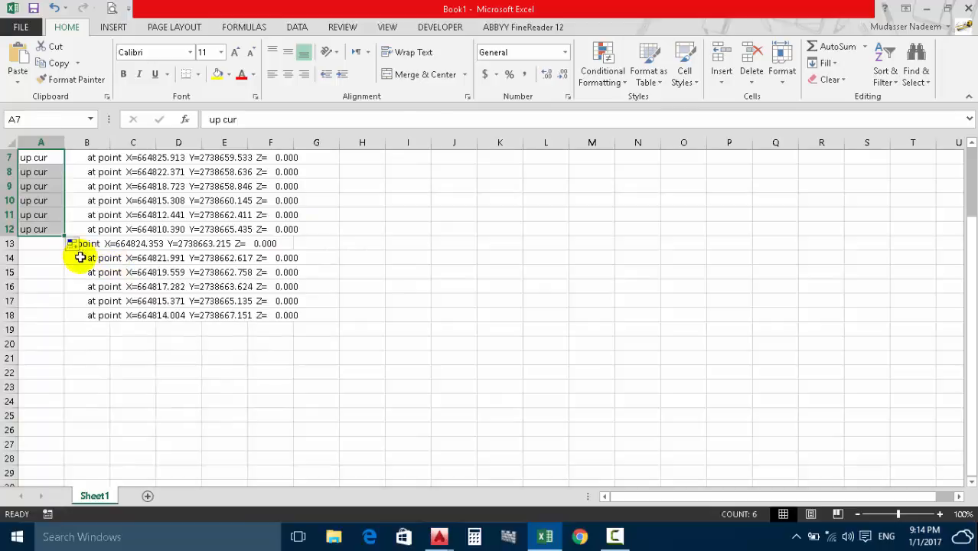
Indent the coordinate text in B13 with leading spaces to match the other rows.
click(80, 256)
click(92, 243)
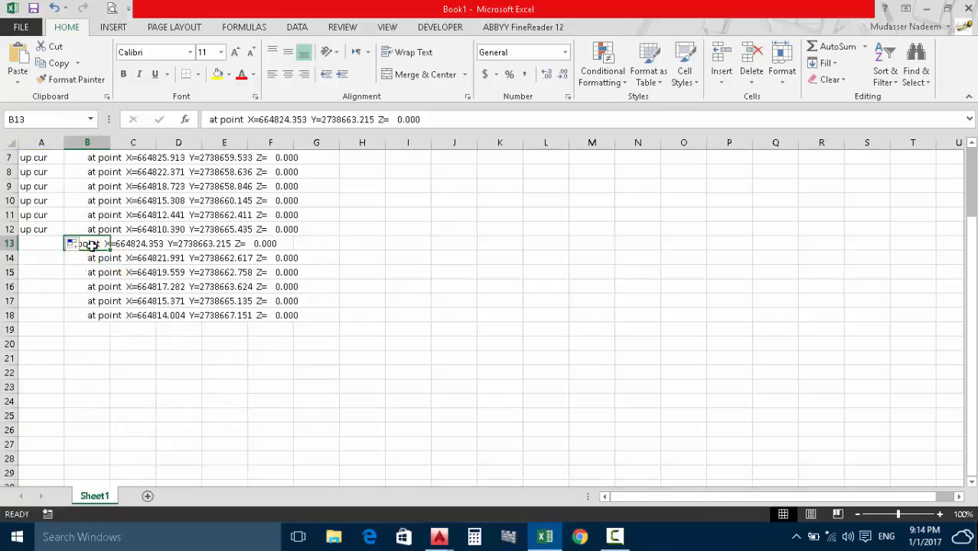
click(94, 342)
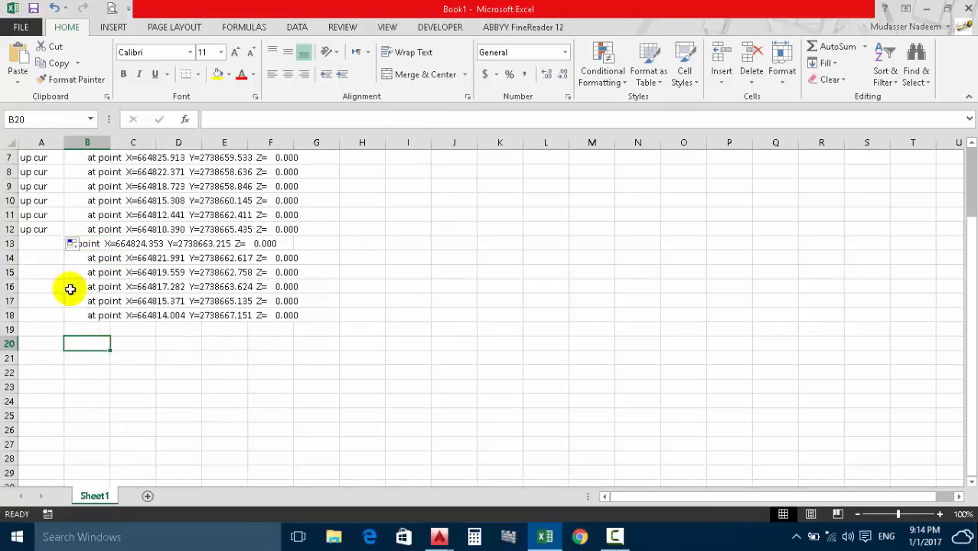
click(47, 244)
text(v)
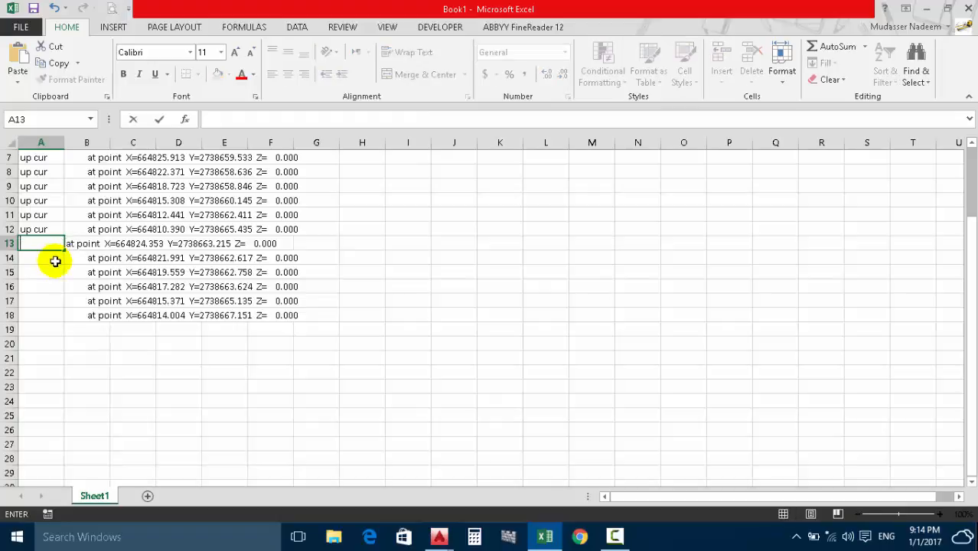
key(Tab)
double_click(70, 243)
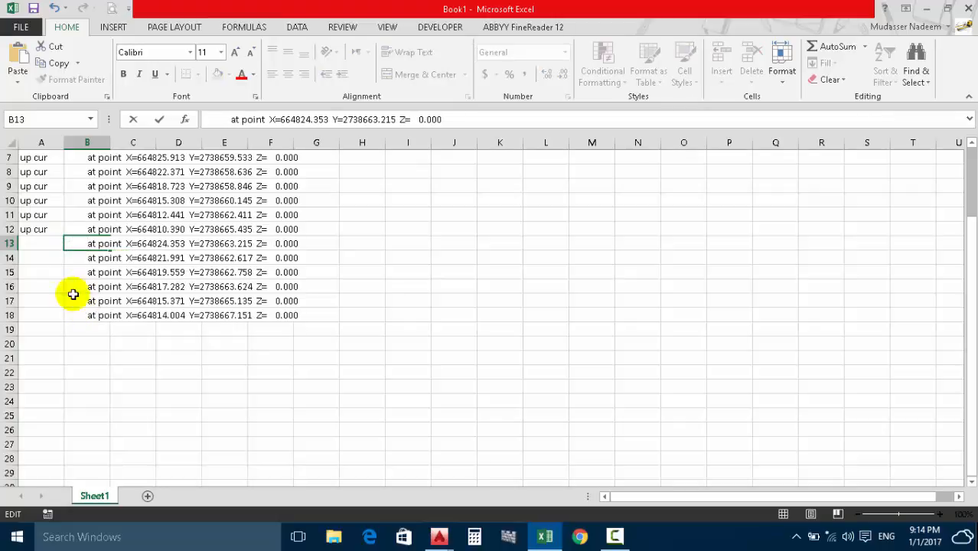
Enter the label "sort cr" in A13 and fill it down to A18 for the inner curve's coordinates.
click(44, 243)
text(sort  cr)
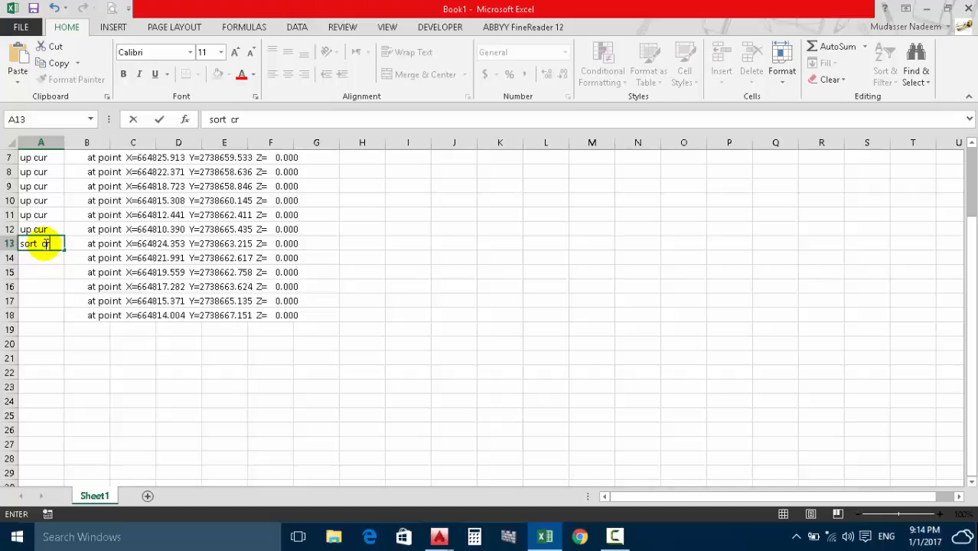
click(52, 275)
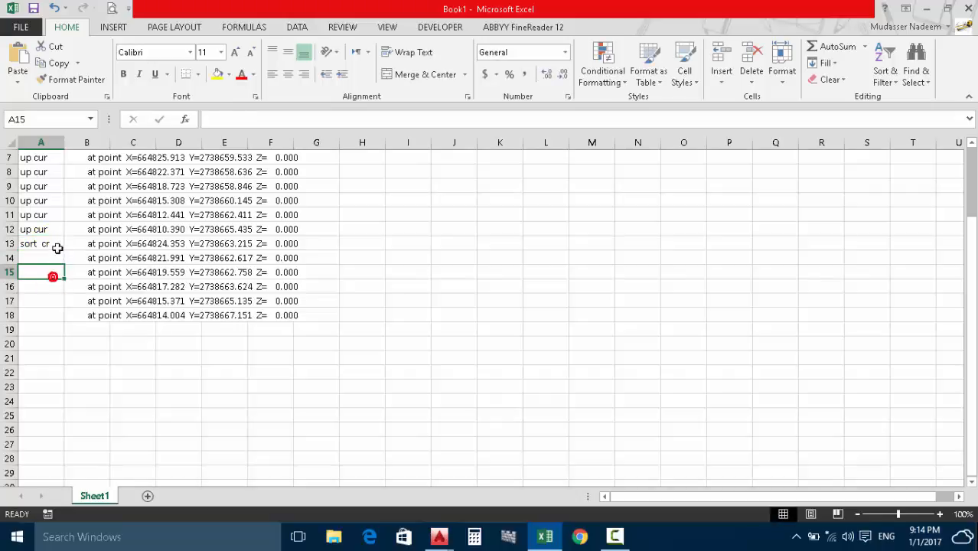
click(56, 247)
drag(63, 251, 65, 320)
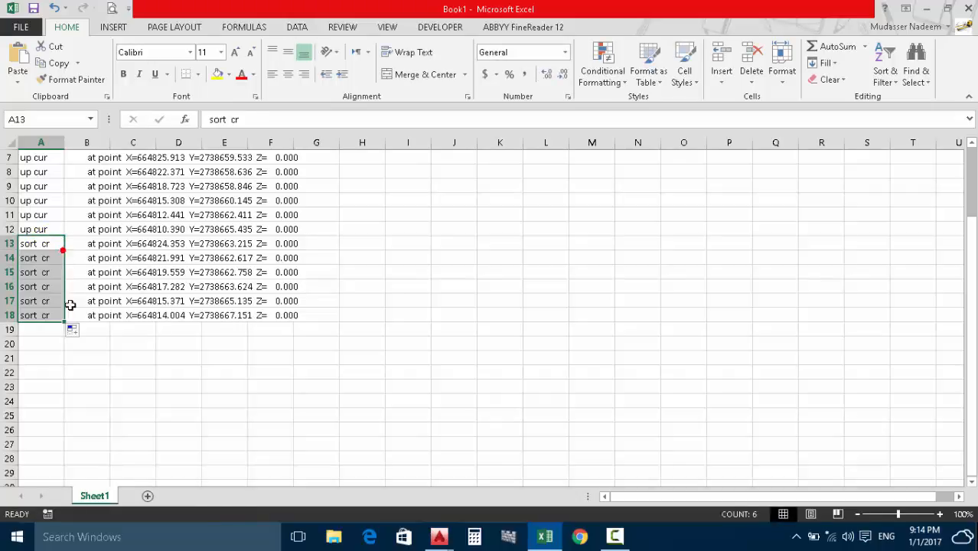
scroll(157, 339, up, 2)
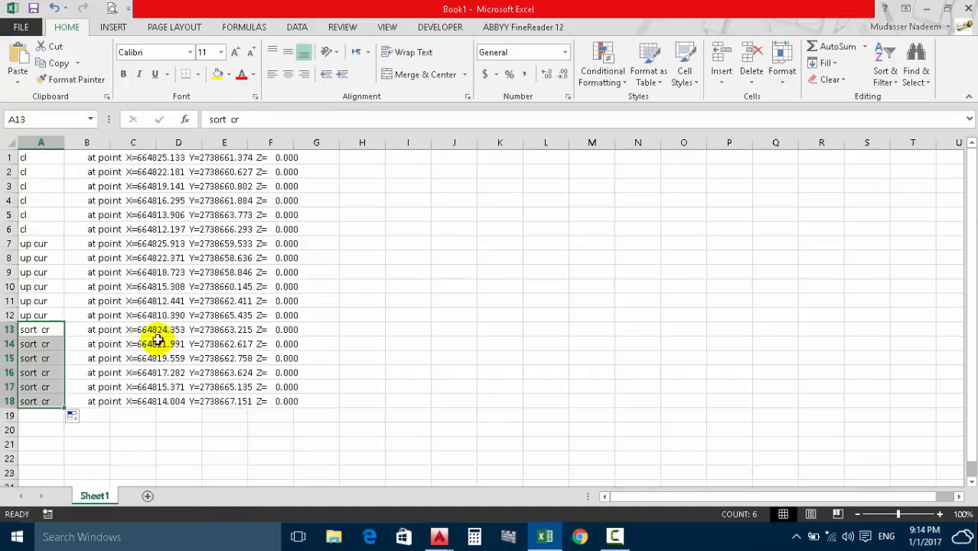
click(114, 165)
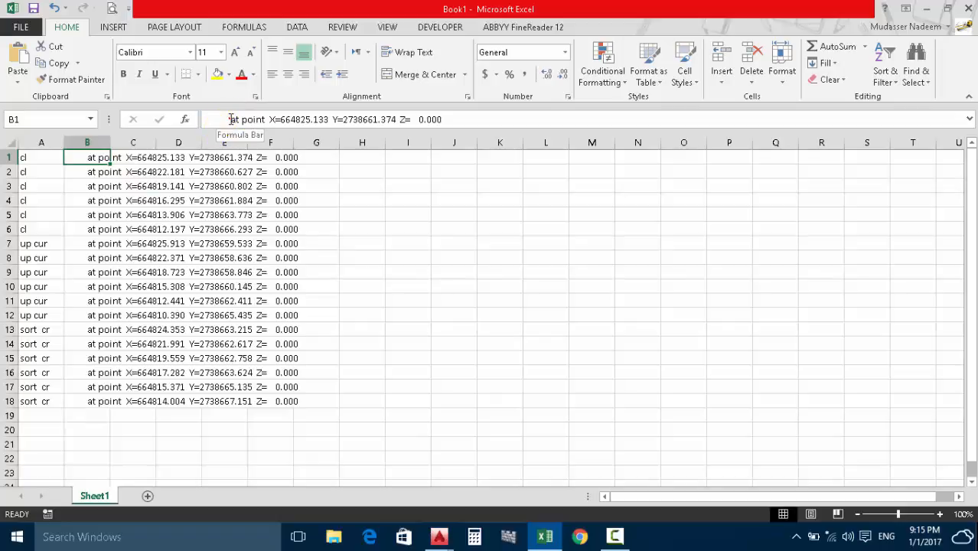
drag(229, 119, 458, 116)
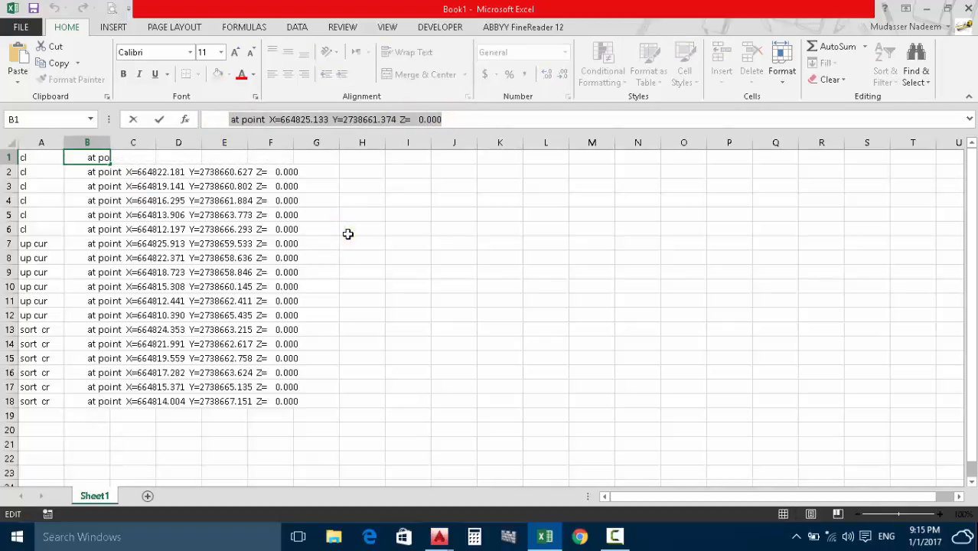
click(347, 231)
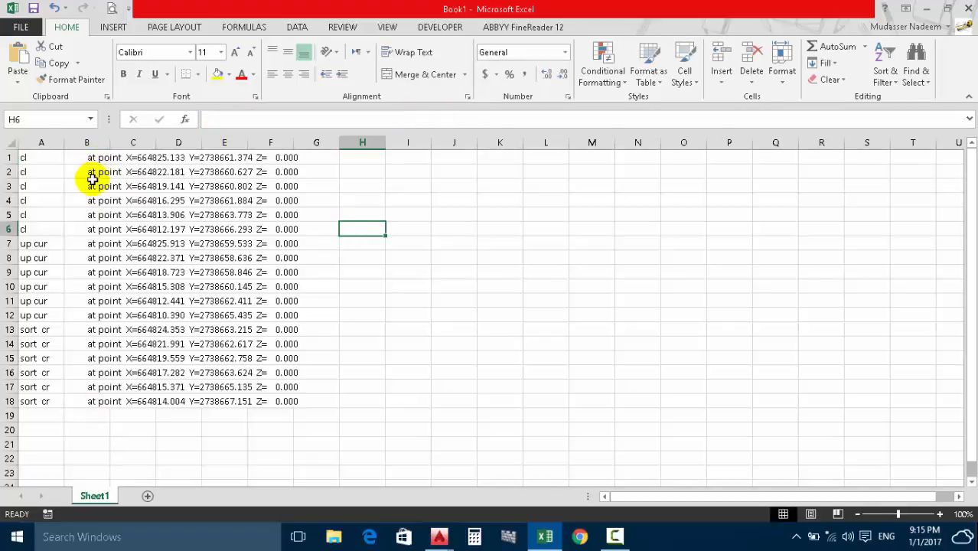
Start Text to Columns on column B's coordinate text, using the Fixed width data type.
click(86, 144)
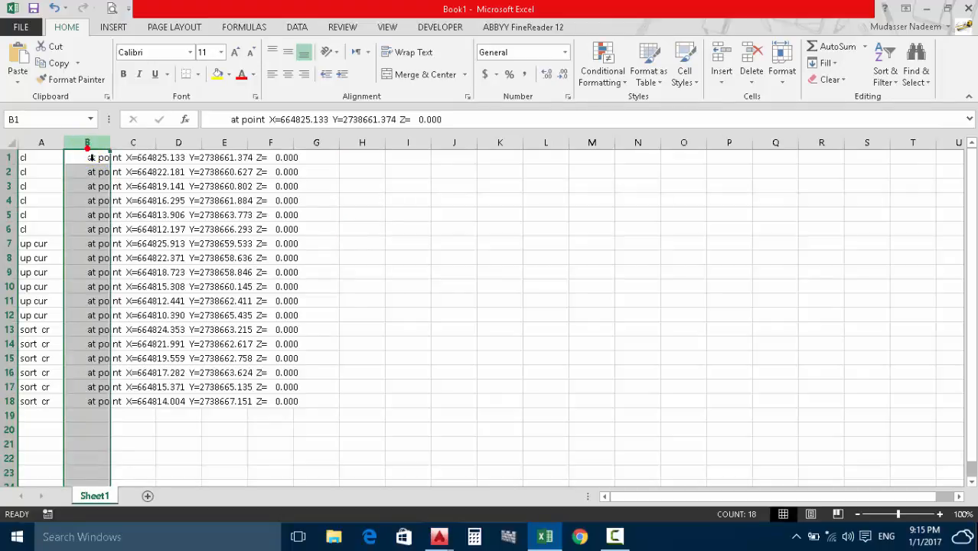
click(7, 158)
click(86, 143)
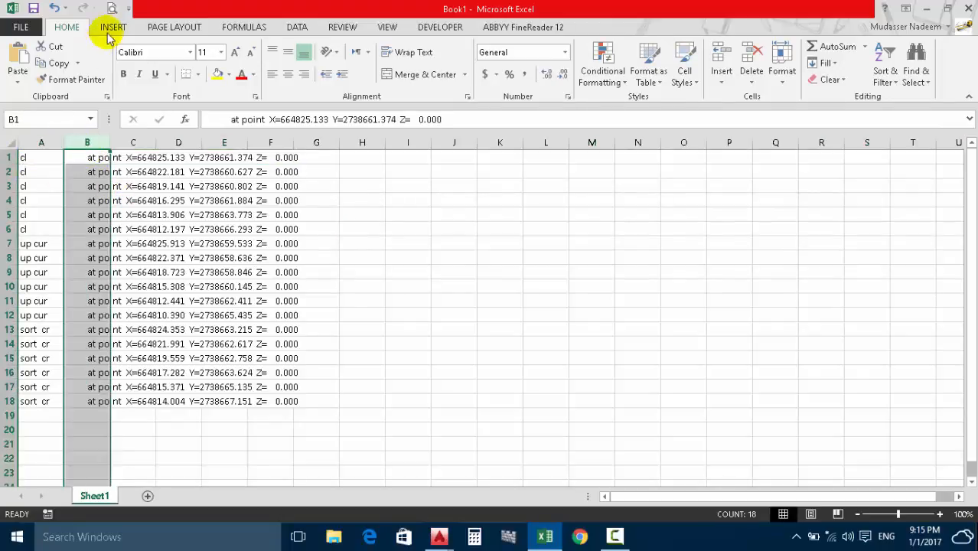
click(297, 27)
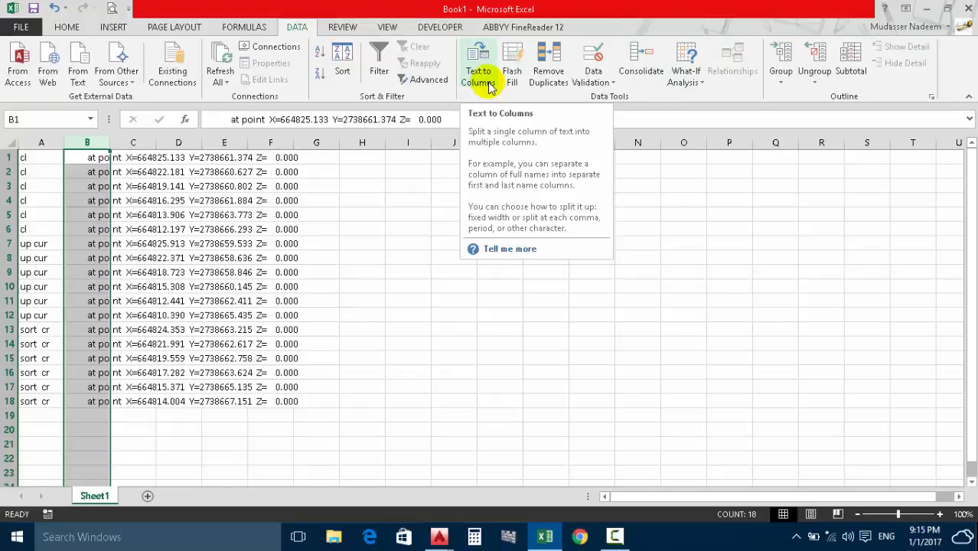
click(479, 77)
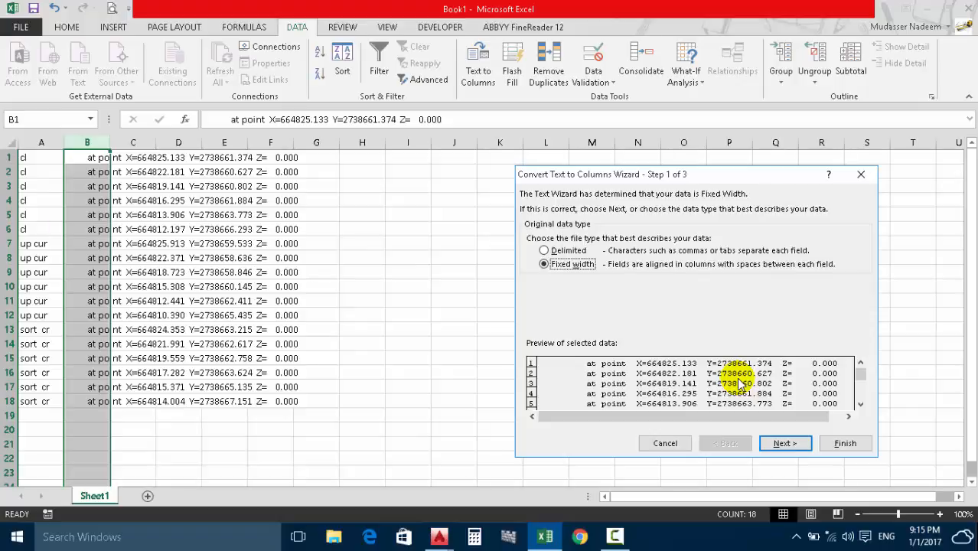
key(Return)
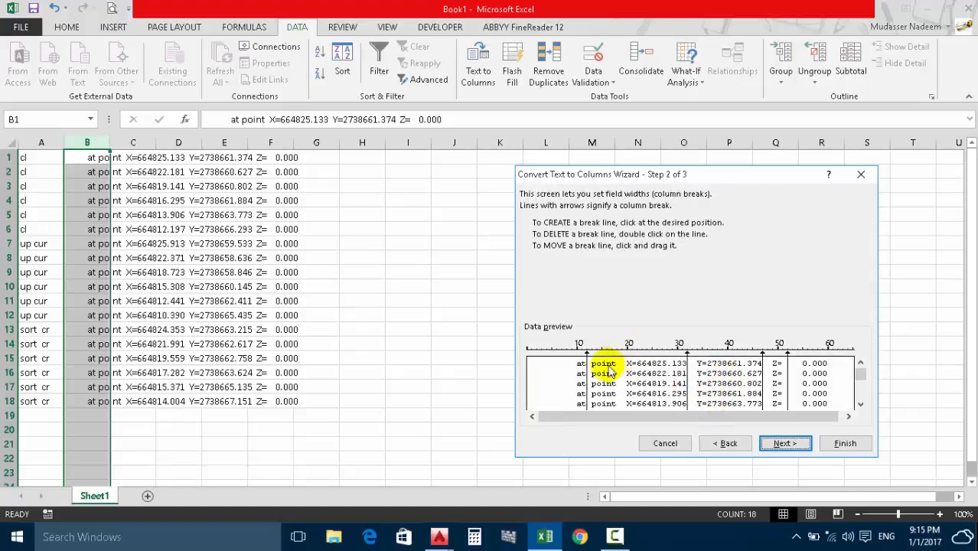
Remove all the suggested column breaks from the fixed-width data preview.
drag(588, 356, 687, 355)
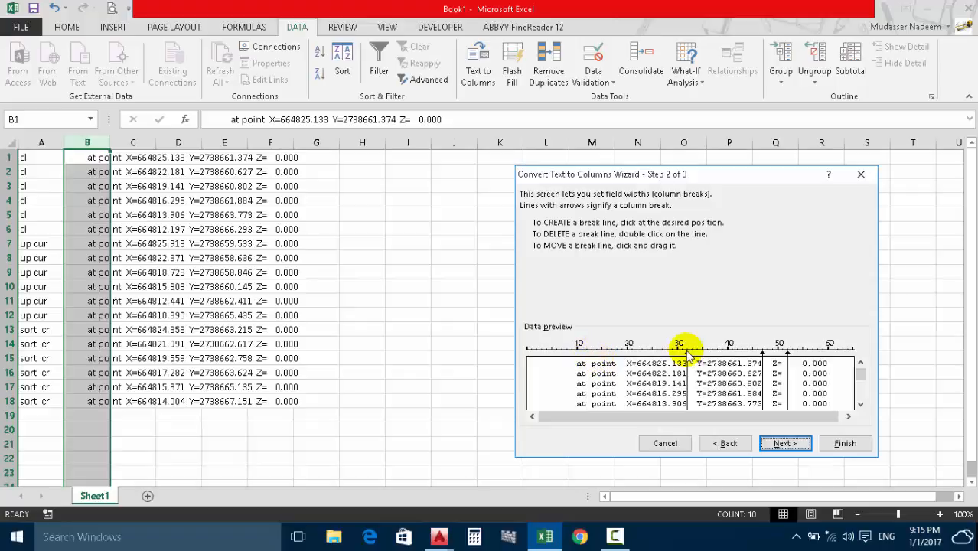
double_click(689, 353)
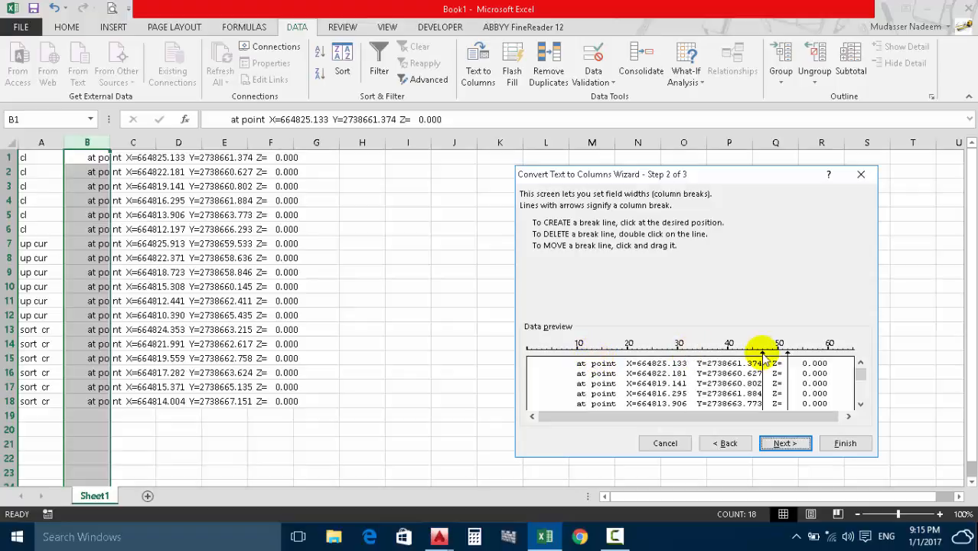
double_click(787, 354)
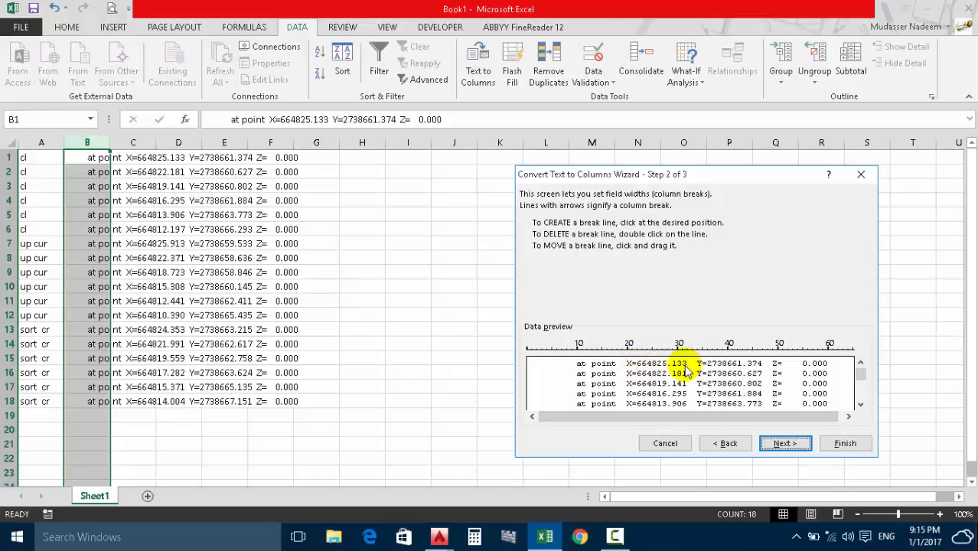
Place column breaks immediately before and after the X and Y values, and finish the text split.
click(636, 353)
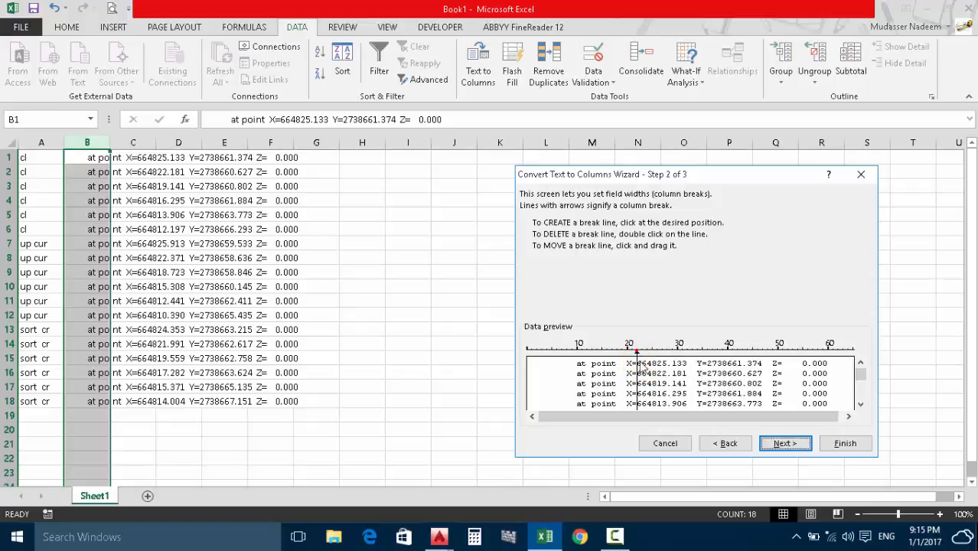
click(639, 403)
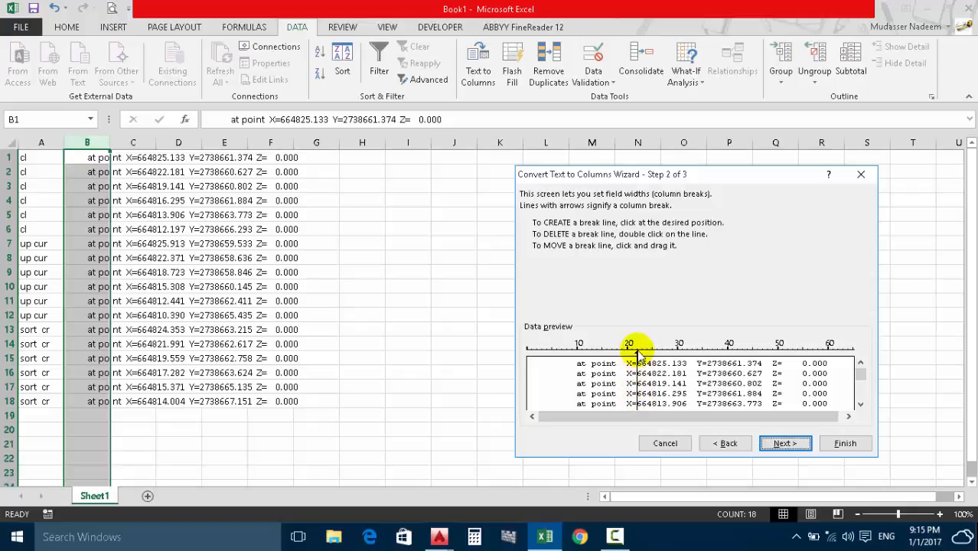
click(686, 352)
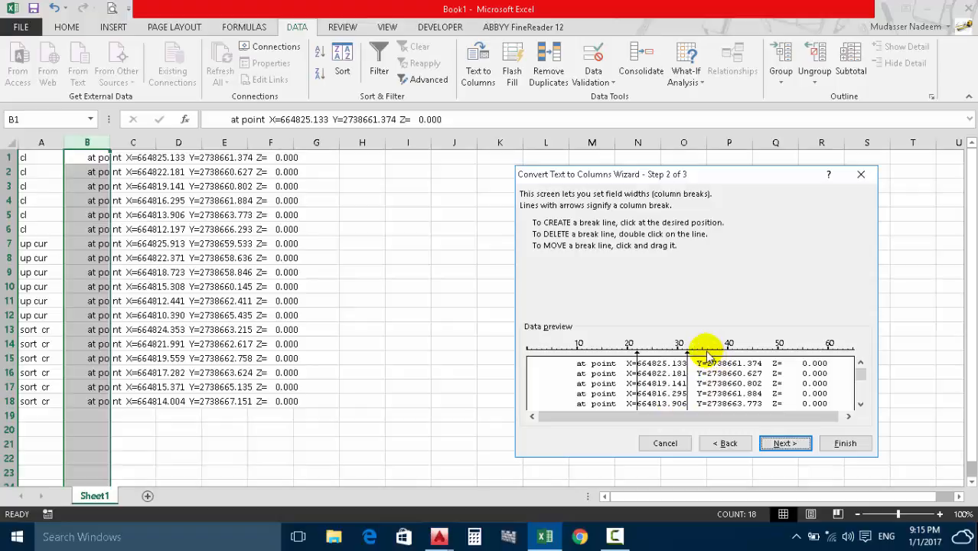
click(707, 352)
click(765, 364)
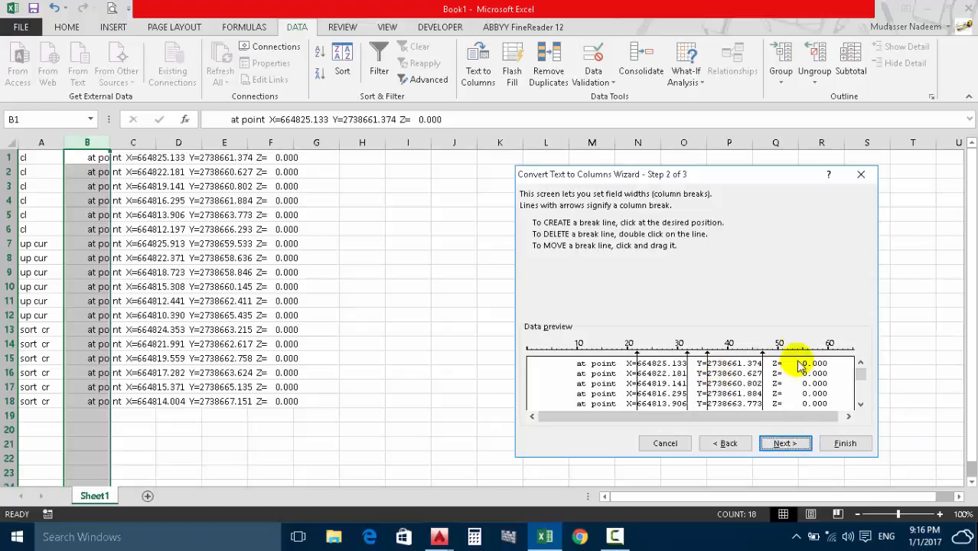
click(796, 444)
click(832, 445)
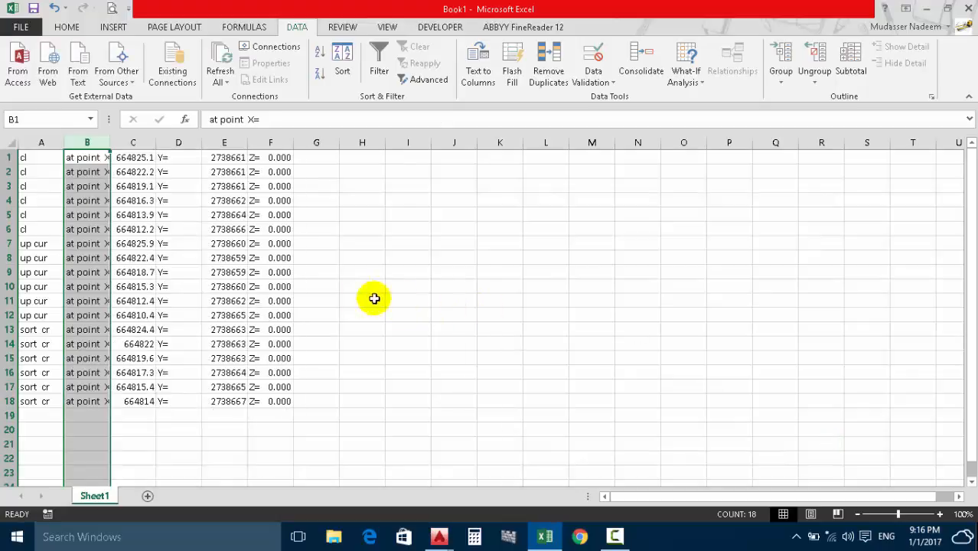
Autofit columns B, C and E so the full X and Y coordinates show.
double_click(110, 139)
double_click(164, 143)
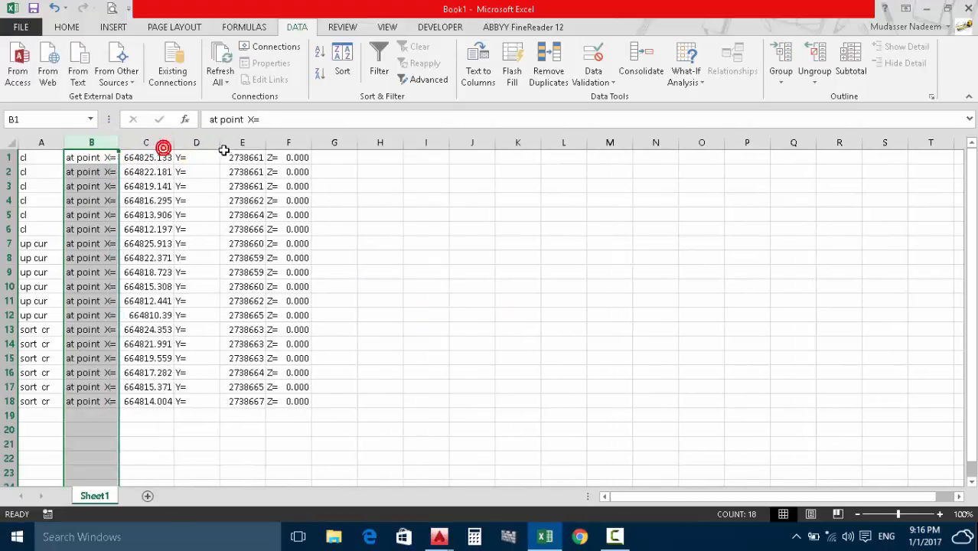
double_click(264, 142)
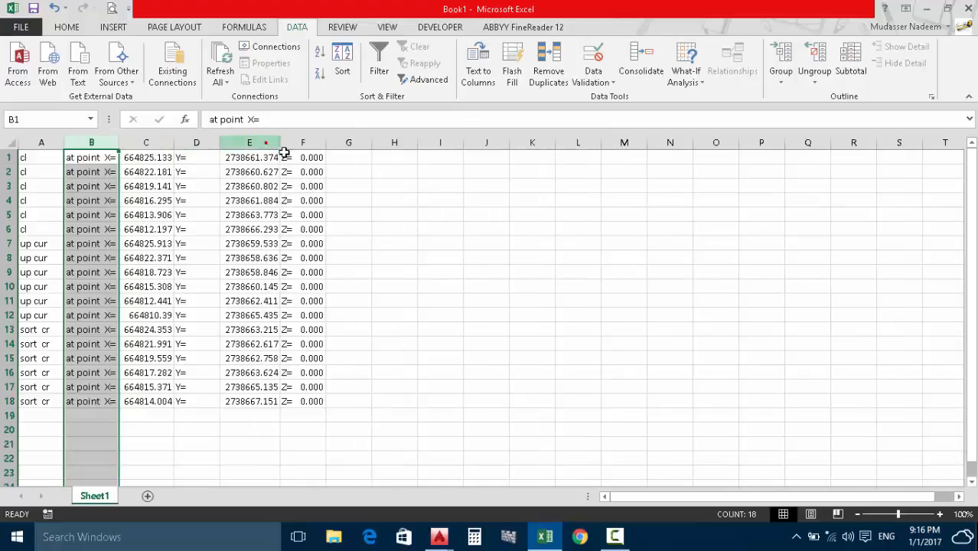
Delete the "at point X=", "Y=" and "Z=" columns, leaving only the labels and X and Y values.
click(86, 144)
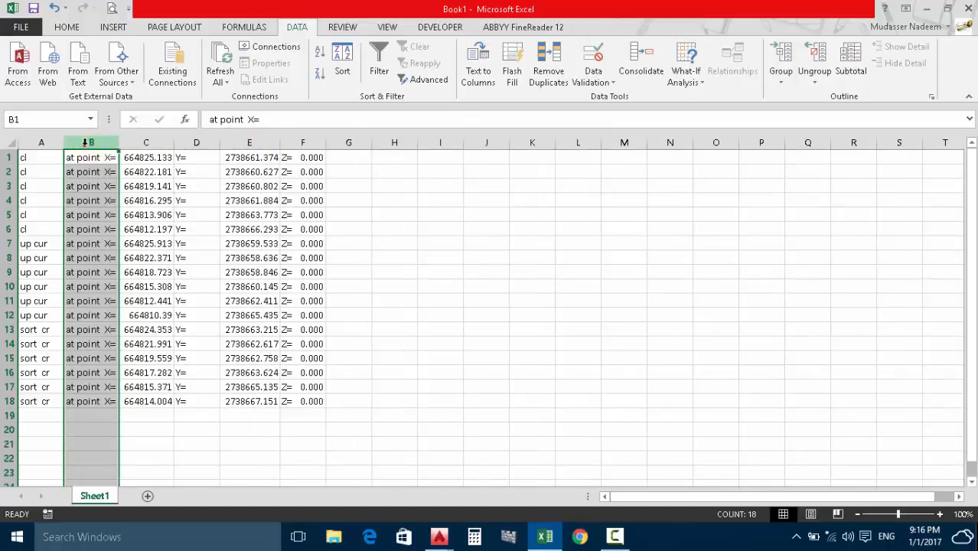
right_click(88, 143)
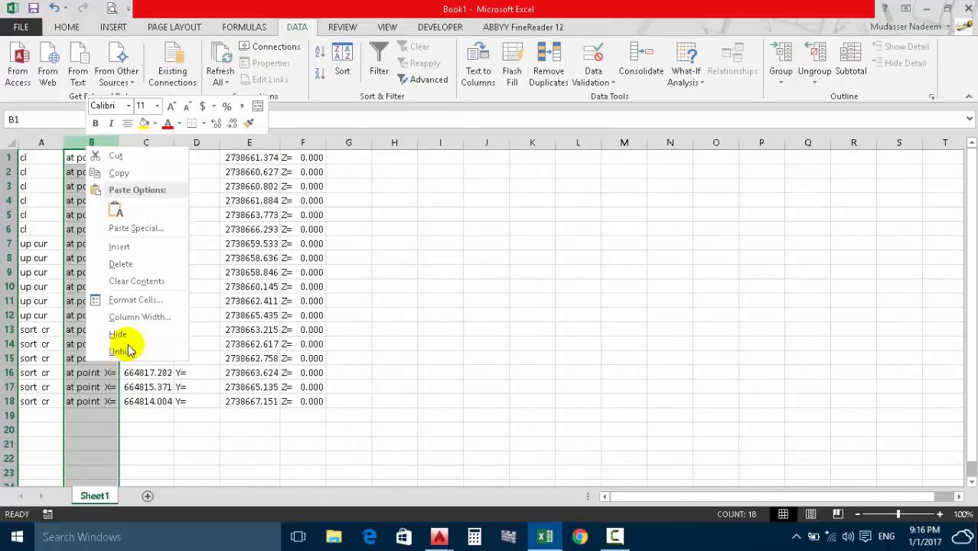
click(129, 262)
right_click(144, 144)
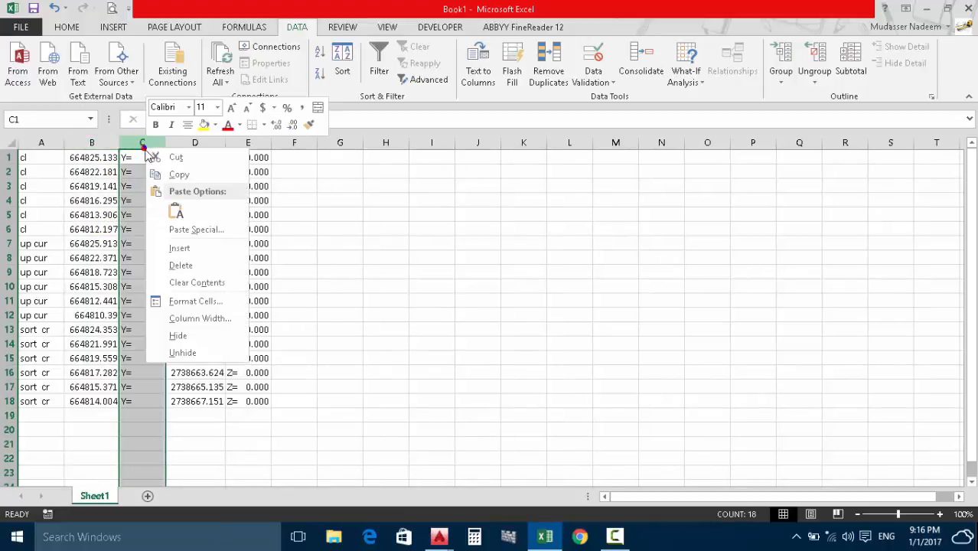
click(186, 272)
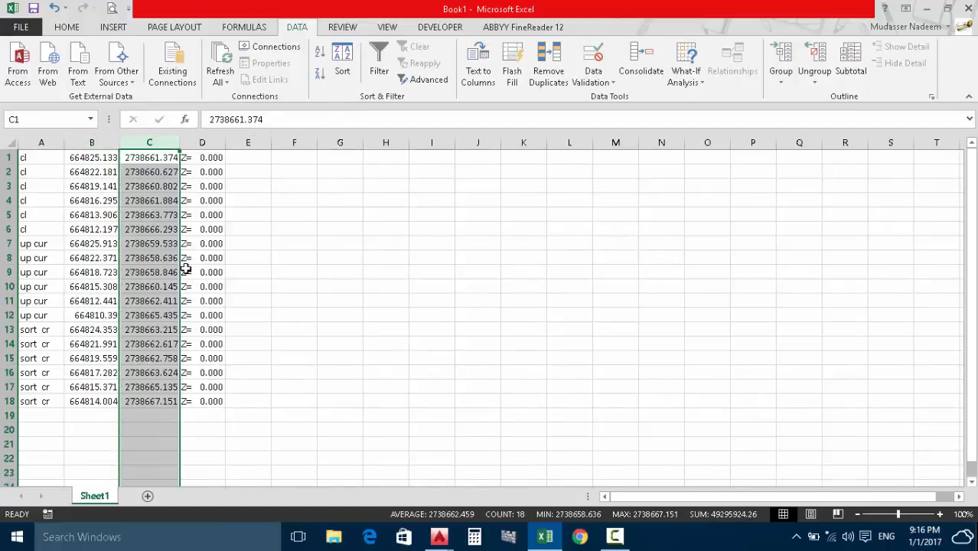
click(188, 143)
right_click(187, 143)
click(231, 261)
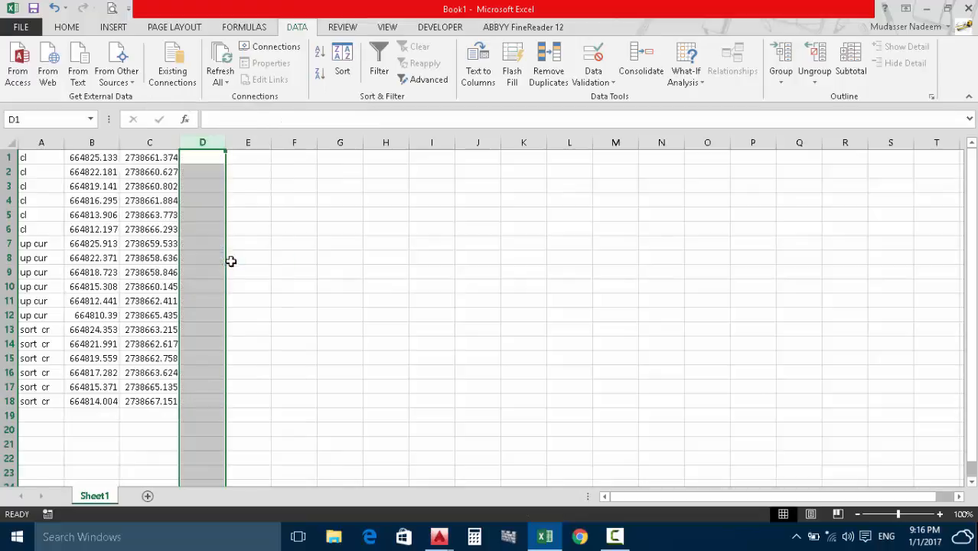
Make columns A to C bold and set their font size to 12.
drag(26, 145, 157, 168)
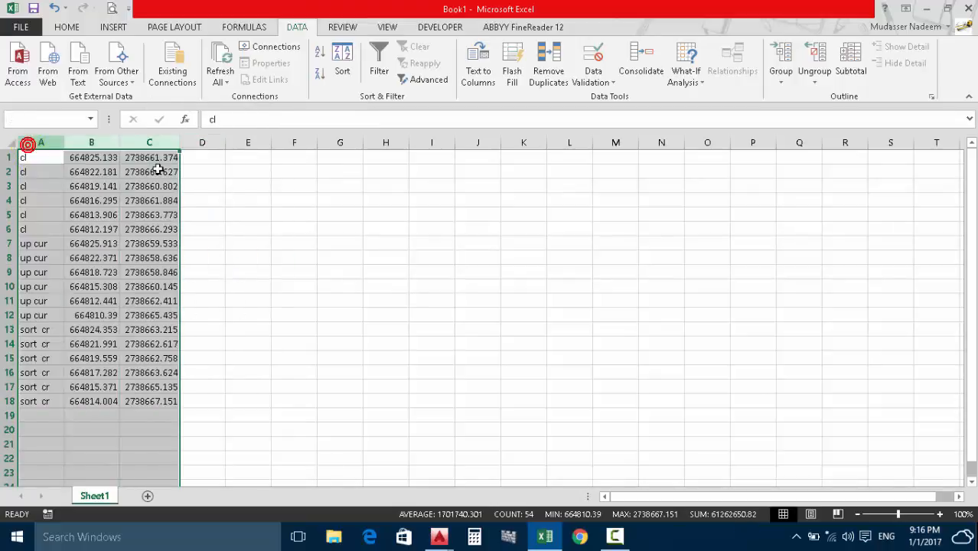
click(66, 27)
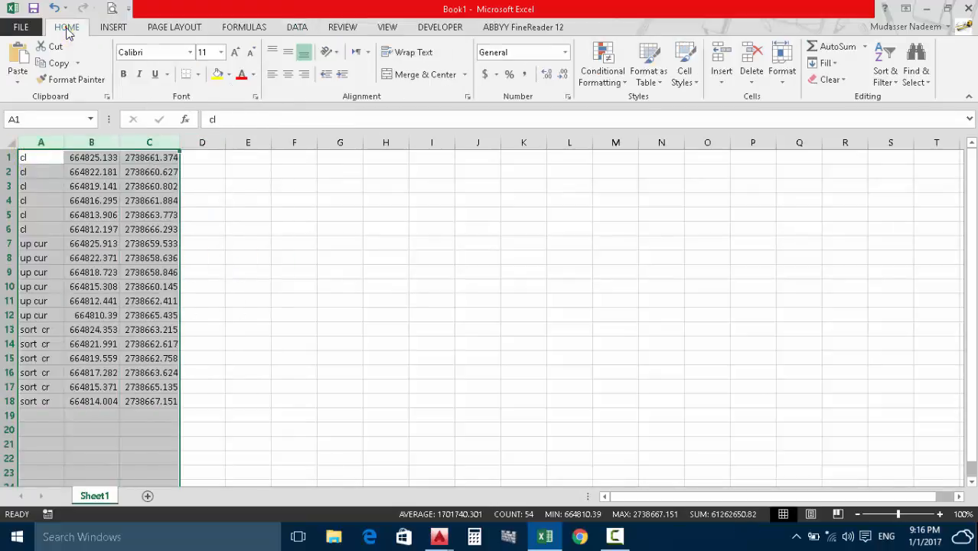
click(124, 75)
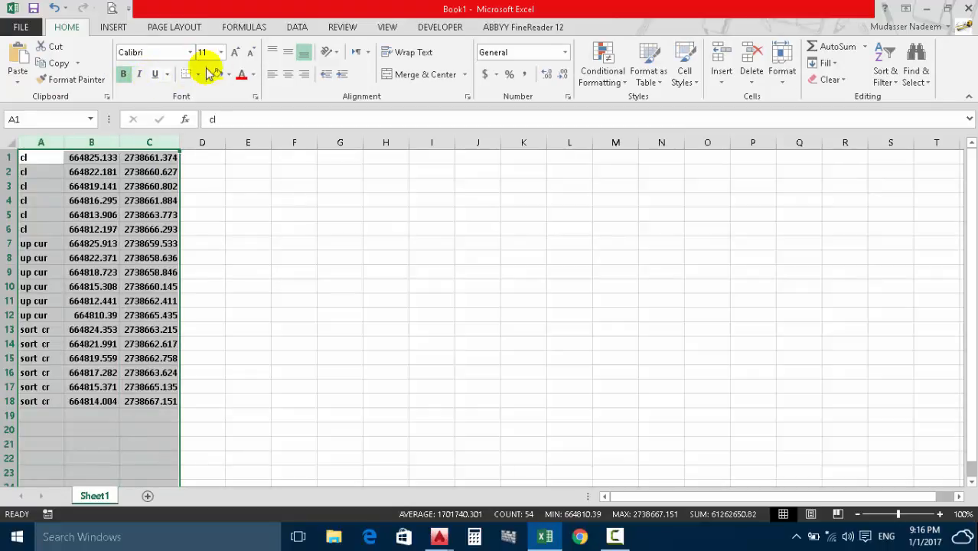
click(234, 52)
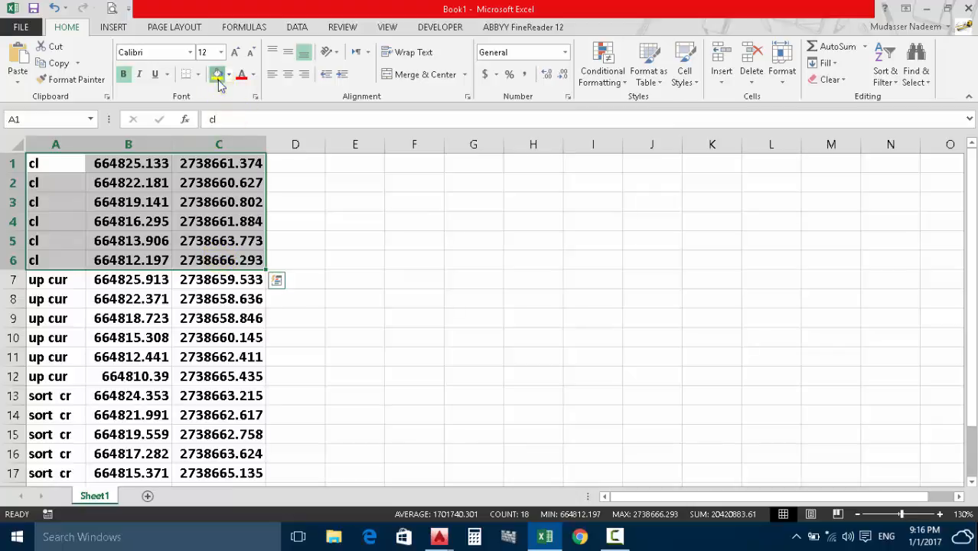
Fill the "cl" rows A1:C6 with yellow and the "up cur" rows A7:C12 with light green.
click(218, 75)
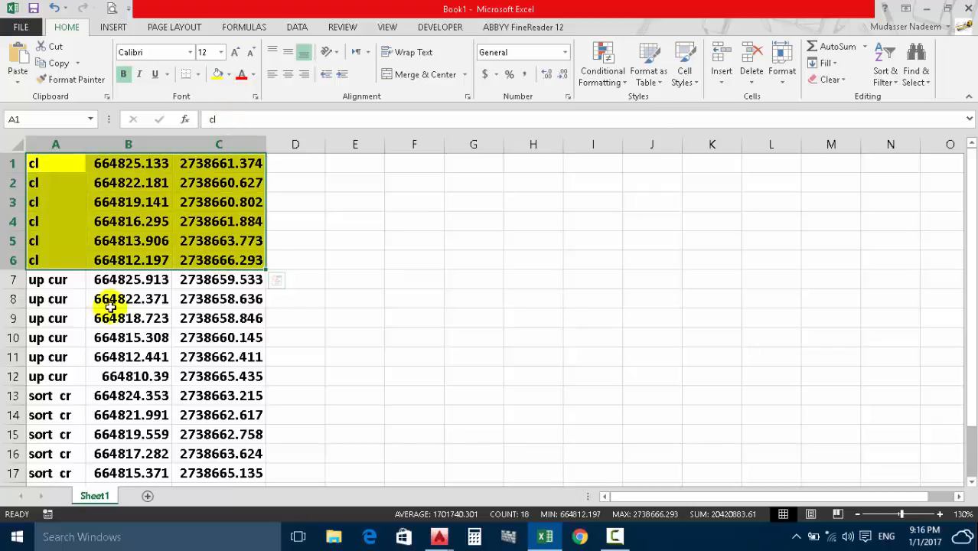
drag(47, 280, 230, 375)
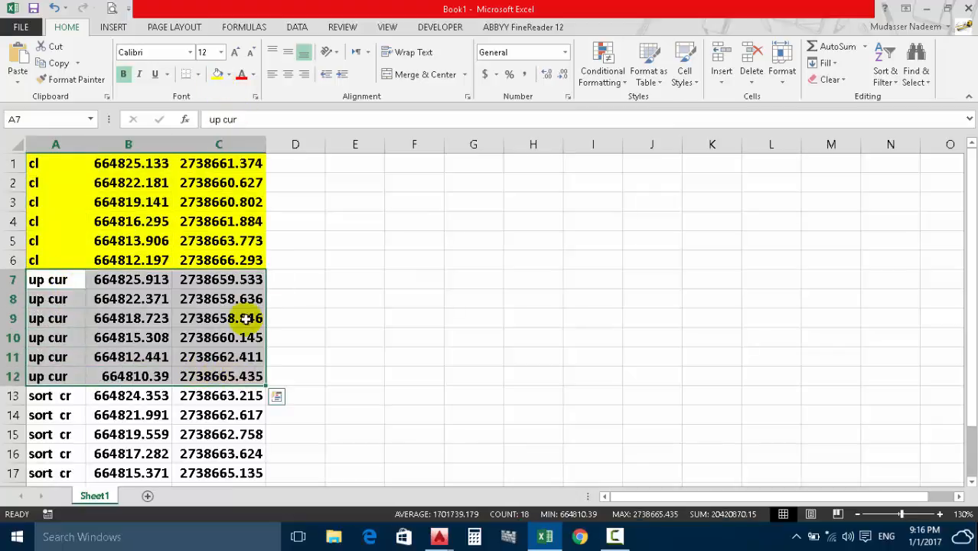
click(229, 74)
click(293, 214)
Fill the "sort cr" rows A13:C18 with light blue.
scroll(153, 306, down, 2)
drag(46, 279, 222, 376)
click(218, 74)
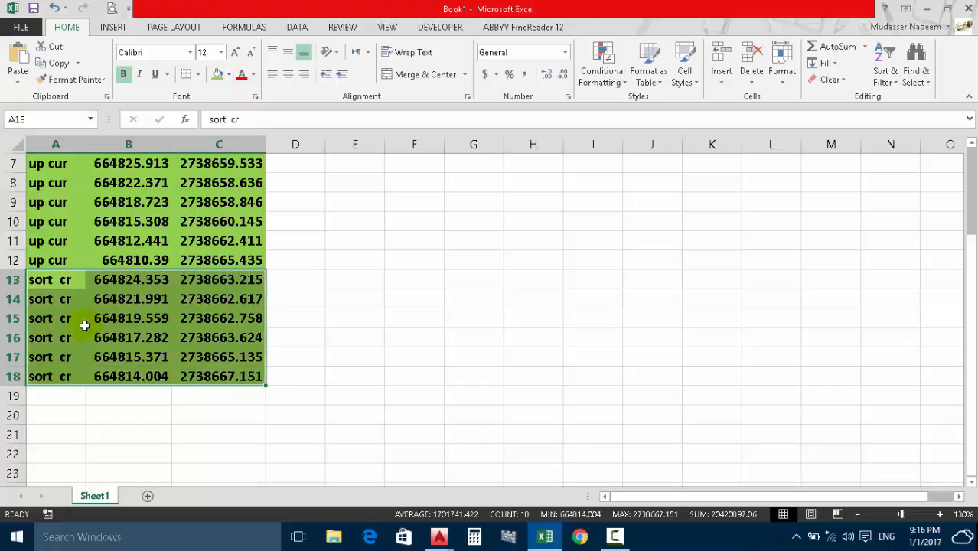
click(229, 74)
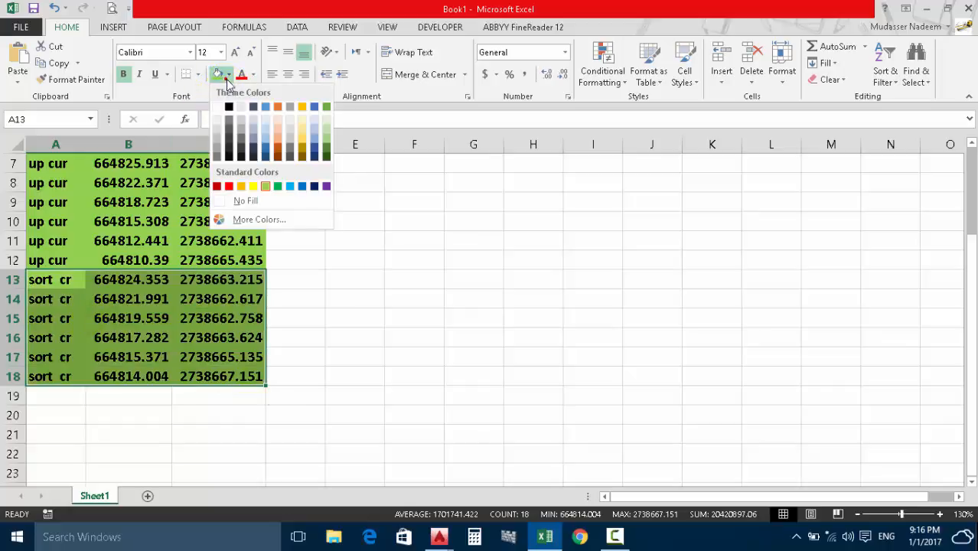
click(289, 187)
scroll(145, 436, up, 2)
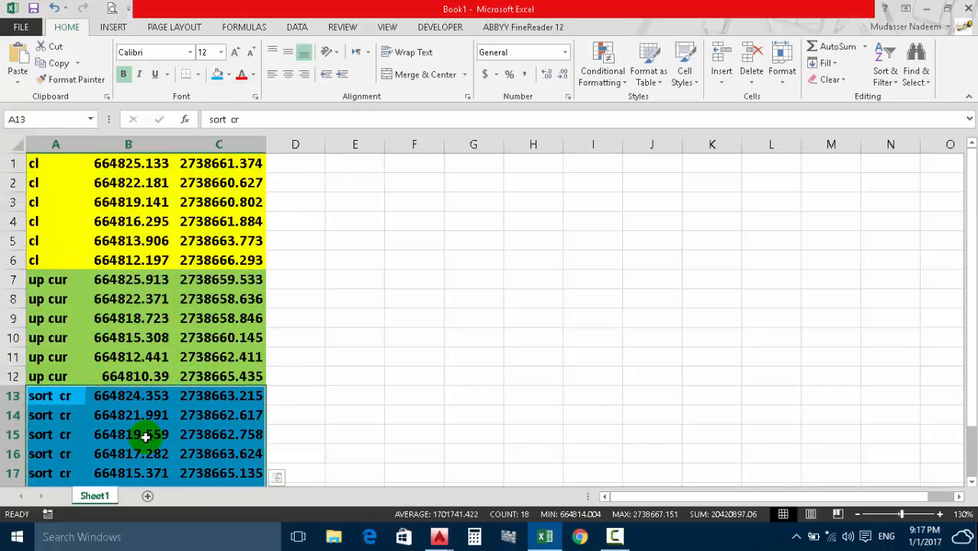
Switch to AutoCAD and draw a horizontal line 100 units long in the empty area of Drawing2 with Ortho on.
click(439, 536)
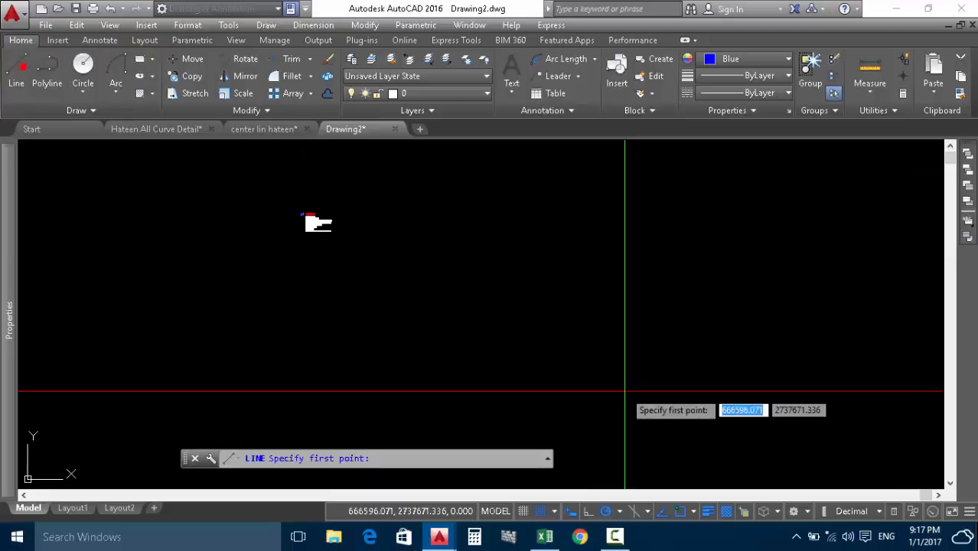
click(433, 293)
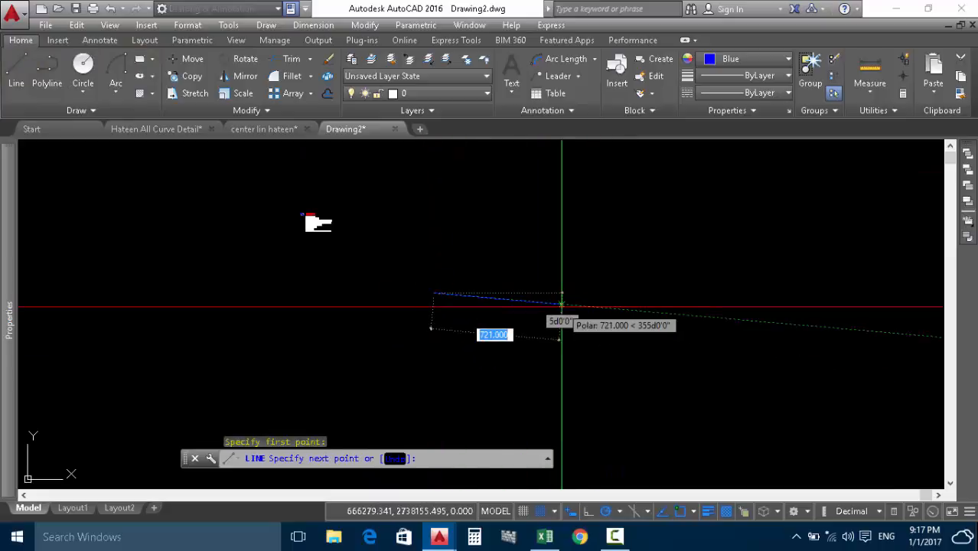
key(F8)
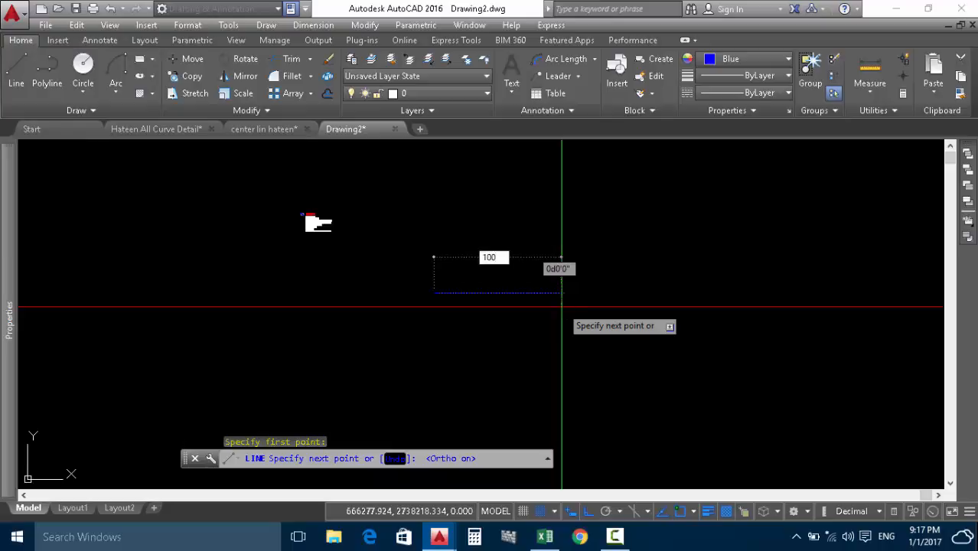
text(100)
key(Return)
key(Return)
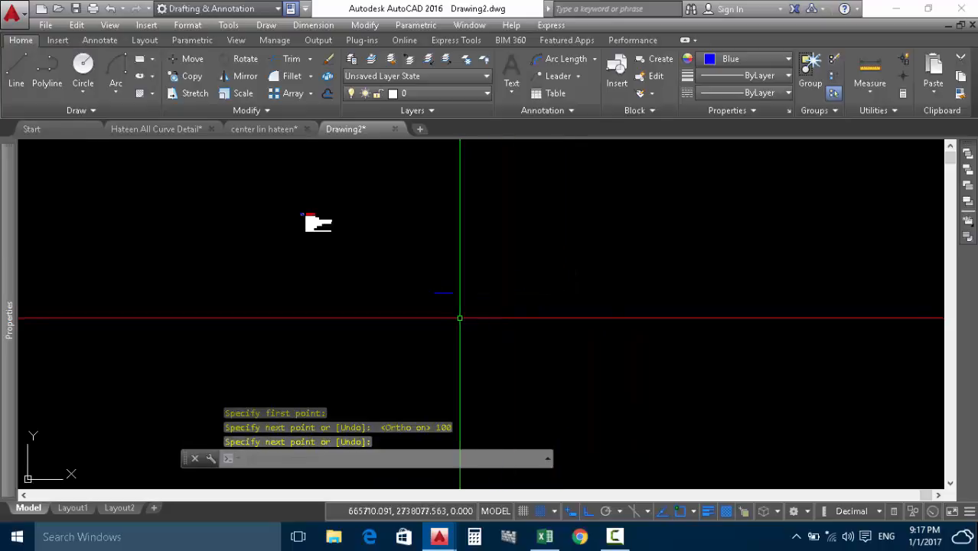
scroll(459, 318, up, 3)
middle_drag(444, 301, 400, 243)
scroll(459, 284, up, 3)
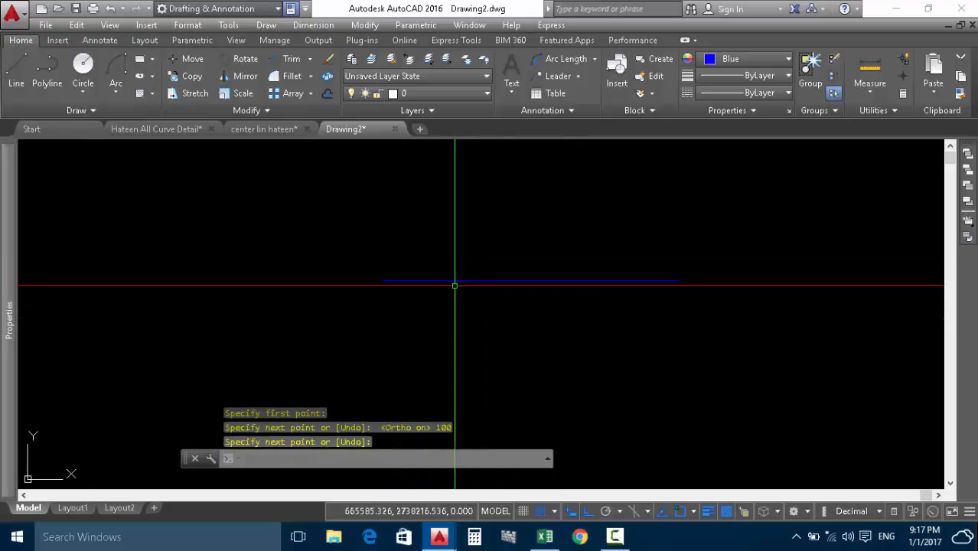
scroll(382, 279, up, 3)
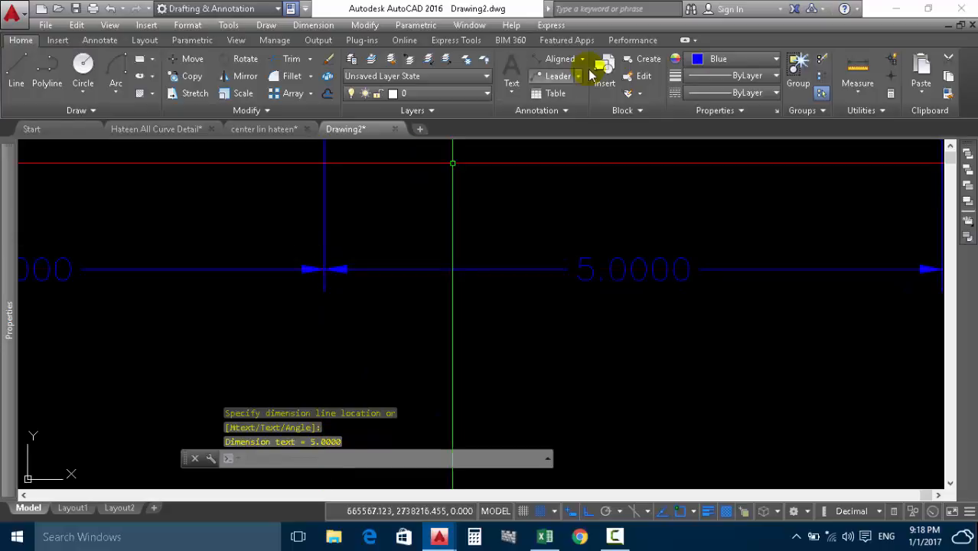
click(582, 60)
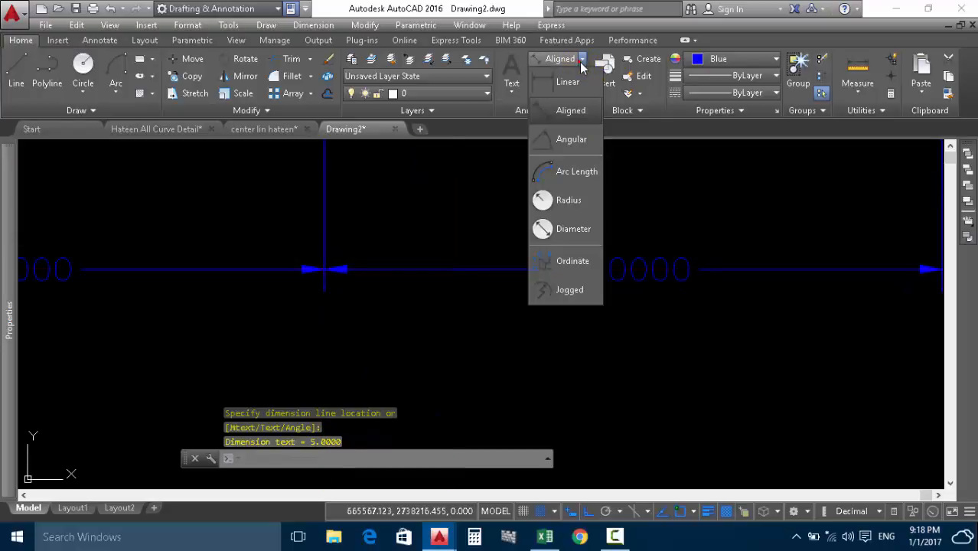
click(580, 63)
key(Escape)
key(Escape)
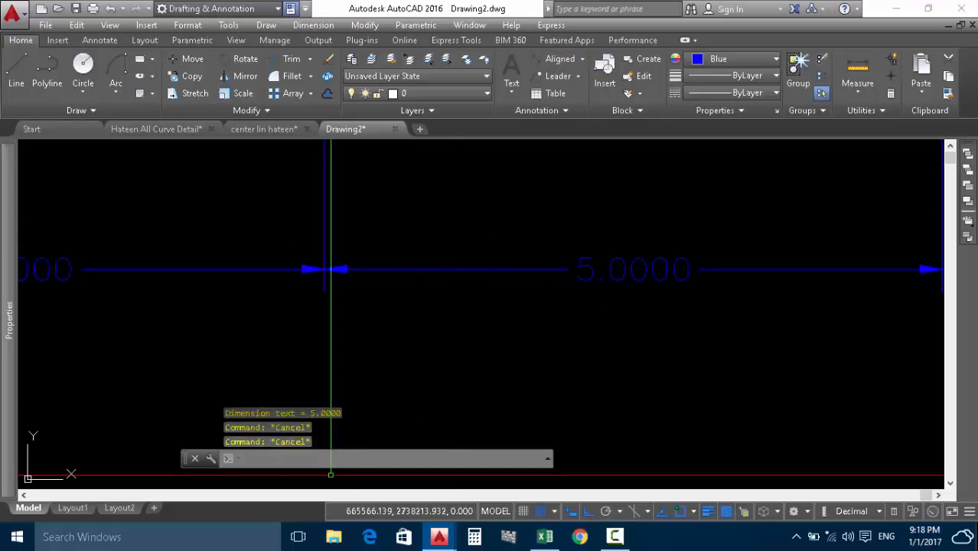
Use DIMCONTINUE to extend the dimension chain across the next division points along the 100-unit line.
text(d)
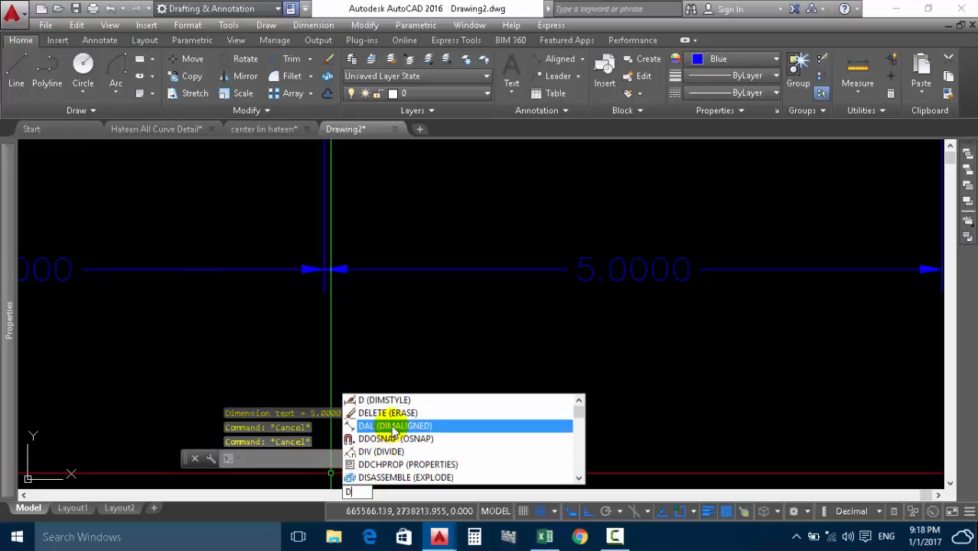
text(i)
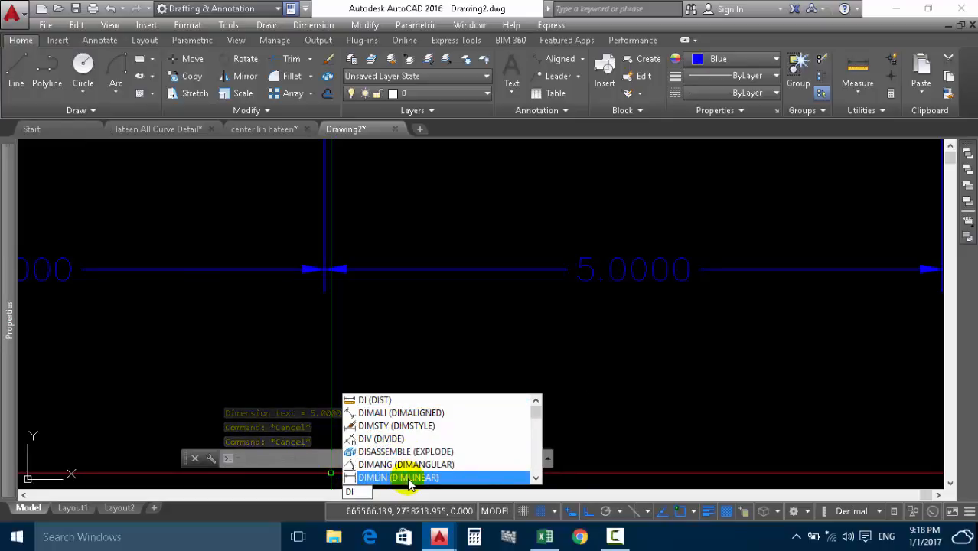
scroll(412, 474, down, 1)
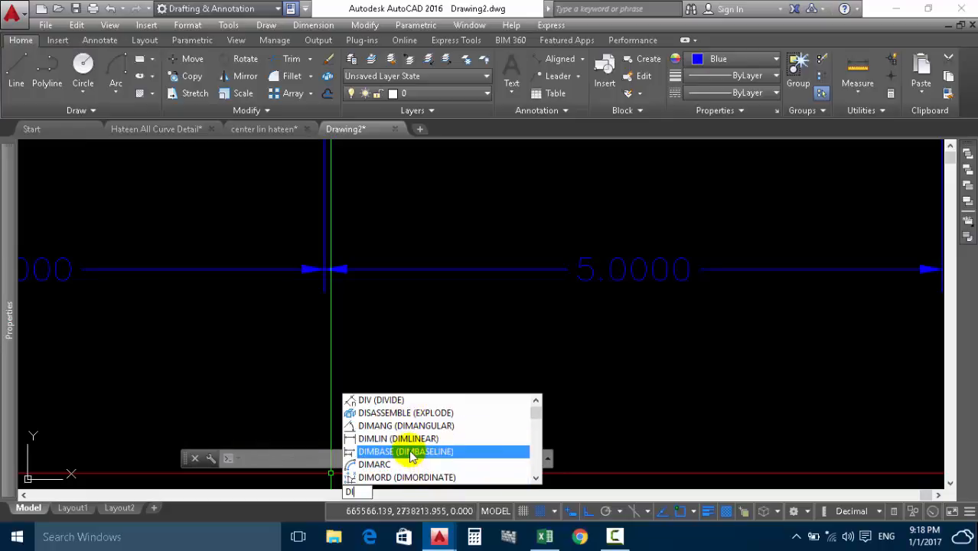
scroll(412, 442, down, 1)
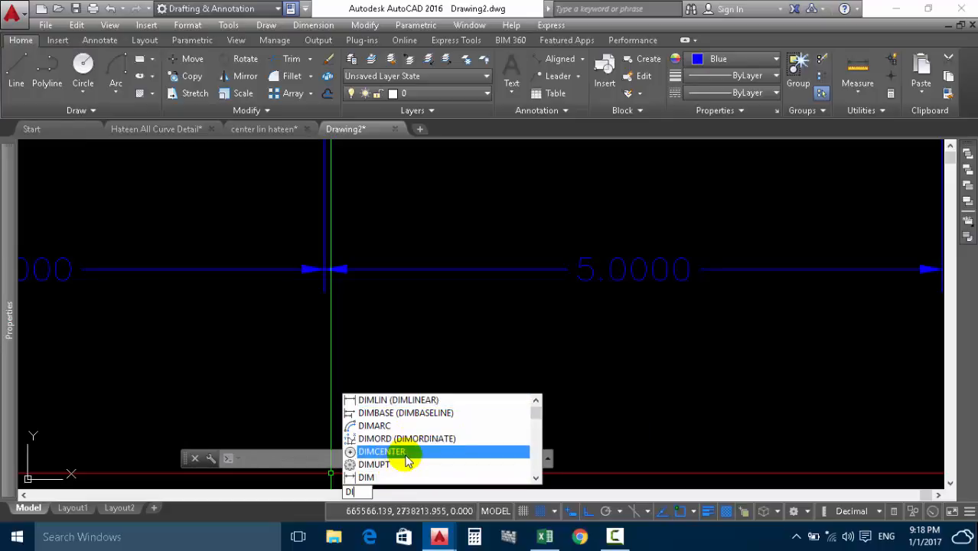
scroll(408, 460, up, 2)
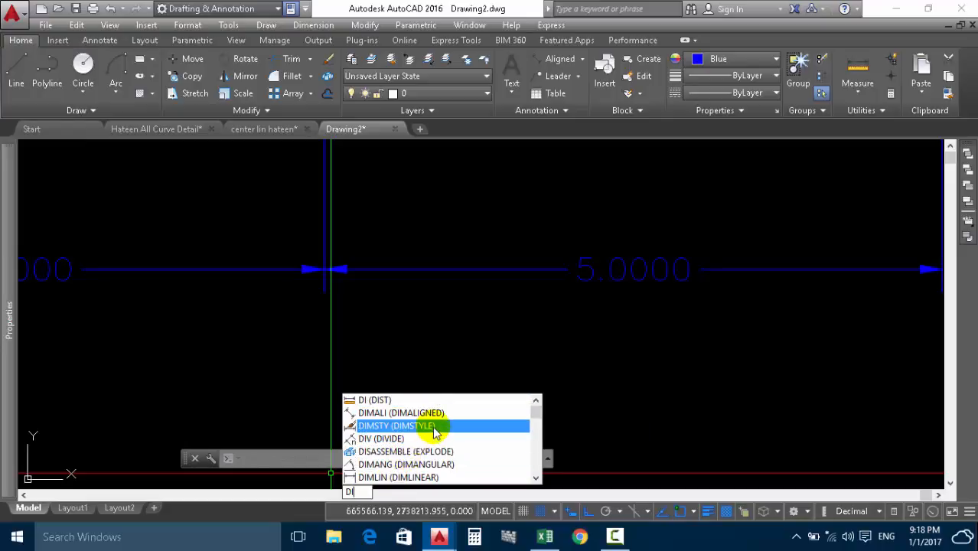
scroll(411, 475, down, 3)
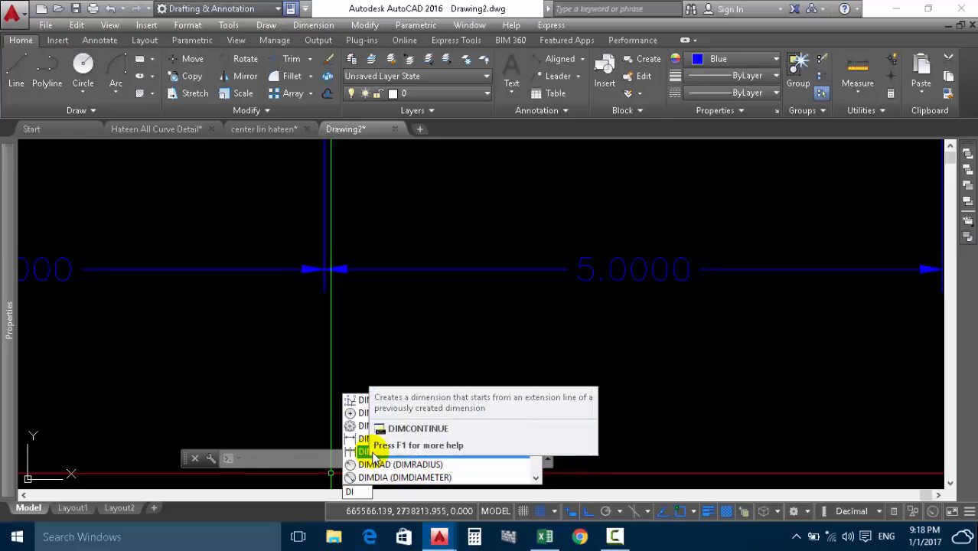
click(374, 451)
scroll(371, 314, down, 5)
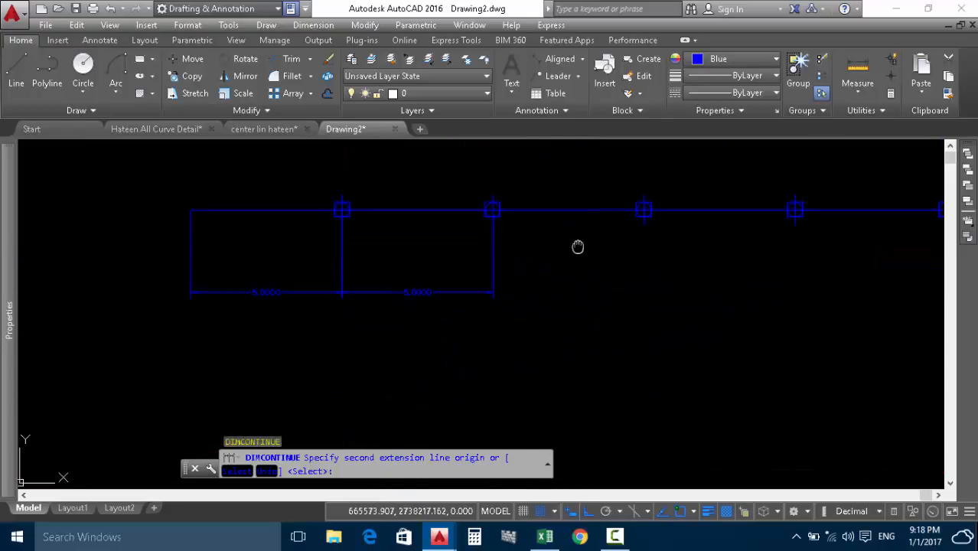
middle_drag(578, 246, 436, 289)
click(502, 251)
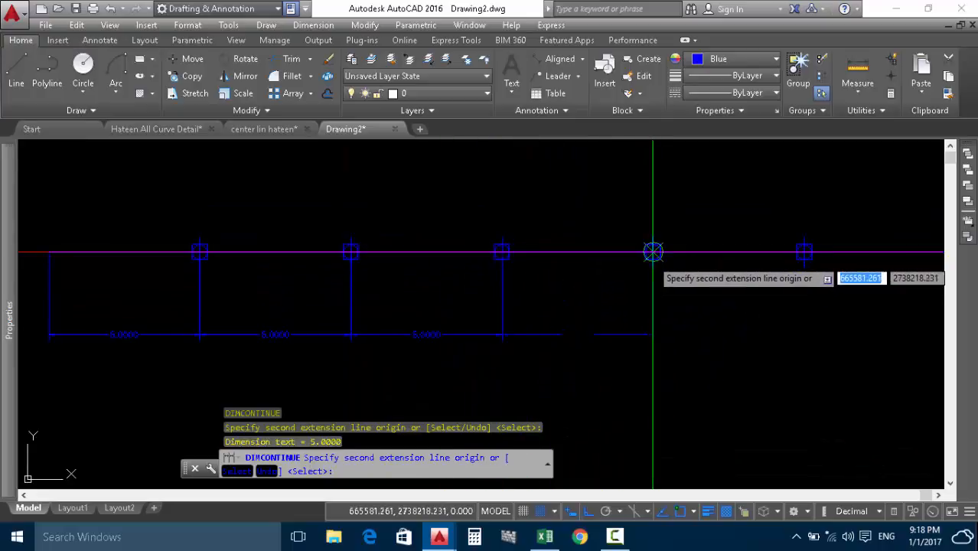
click(653, 251)
middle_drag(714, 276, 451, 343)
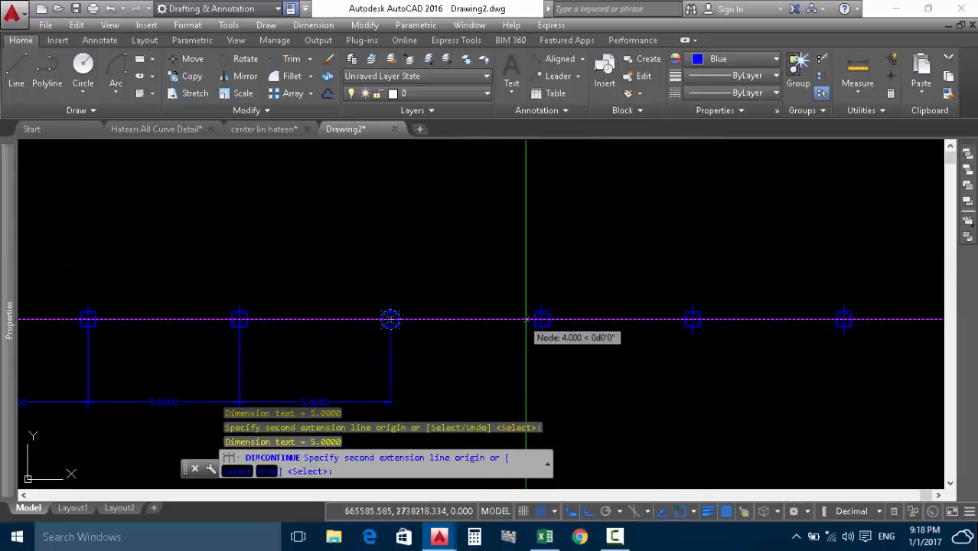
middle_drag(426, 375, 656, 327)
key(Return)
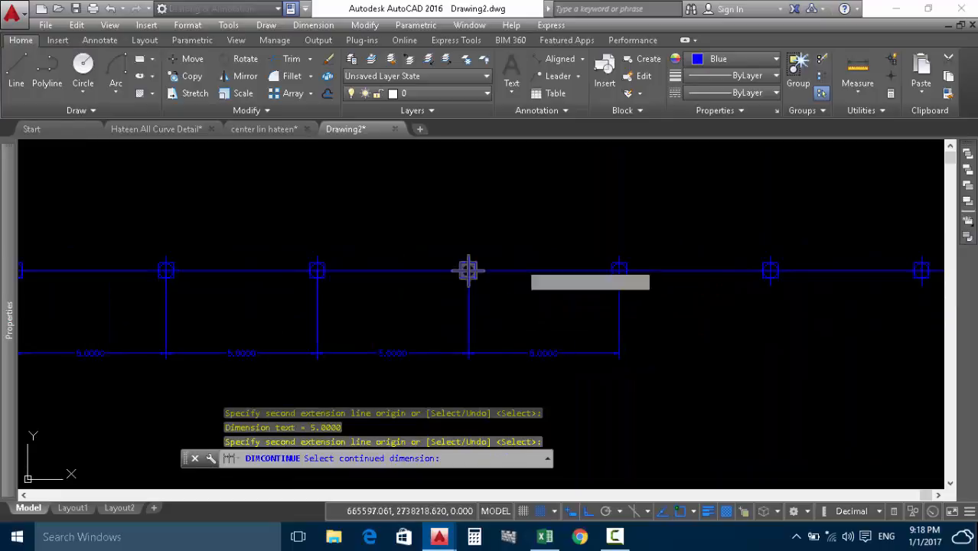
Erase the 100-unit line together with all its division points and dimensions.
scroll(566, 240, down, 8)
scroll(566, 240, down, 2)
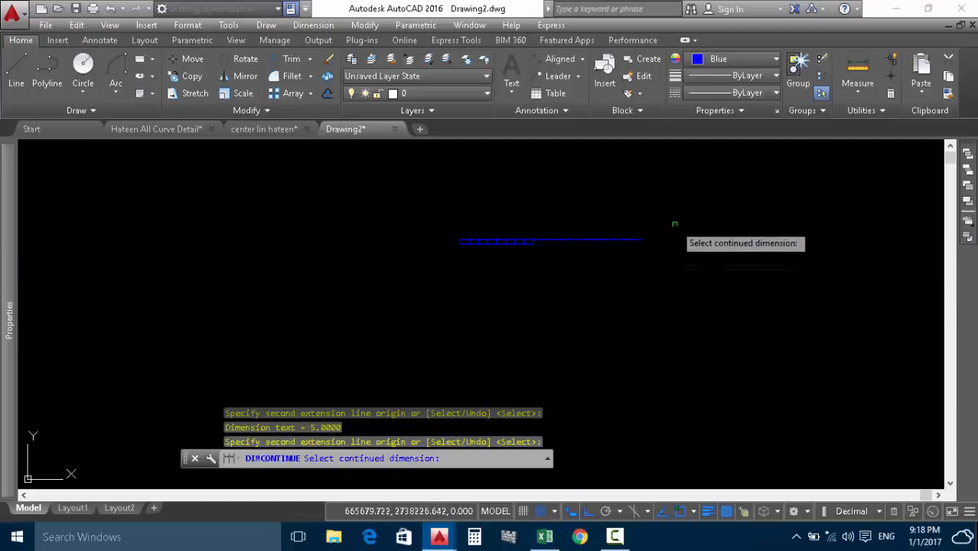
key(Escape)
click(687, 204)
click(405, 317)
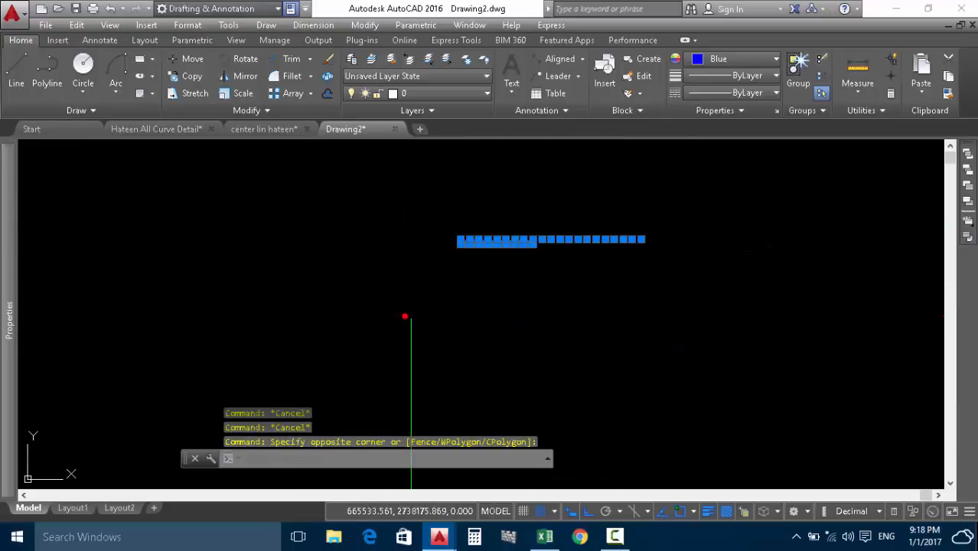
key(Delete)
Add a Partial arc length dimension on Curve 1's outer arc between its last two division points, placed just below the arc.
scroll(287, 206, up, 10)
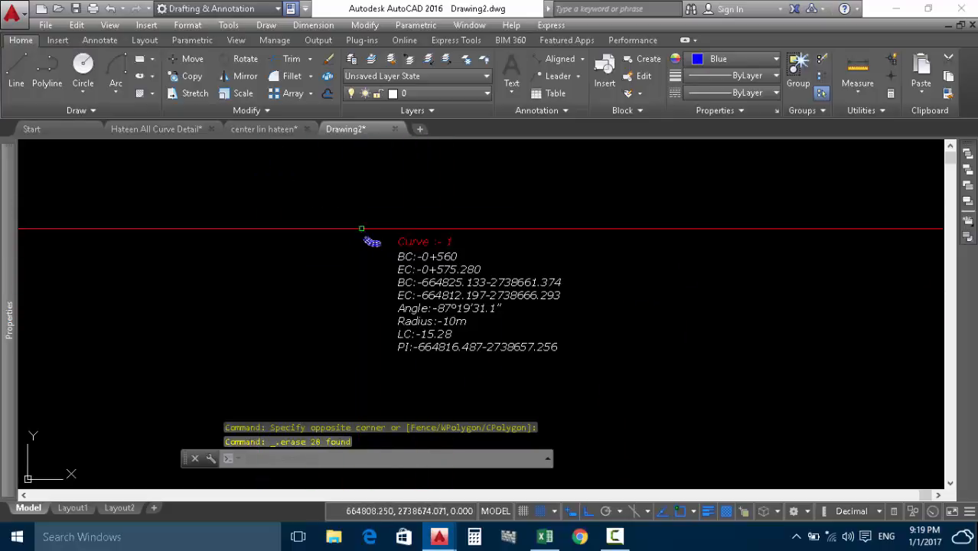
scroll(341, 226, up, 8)
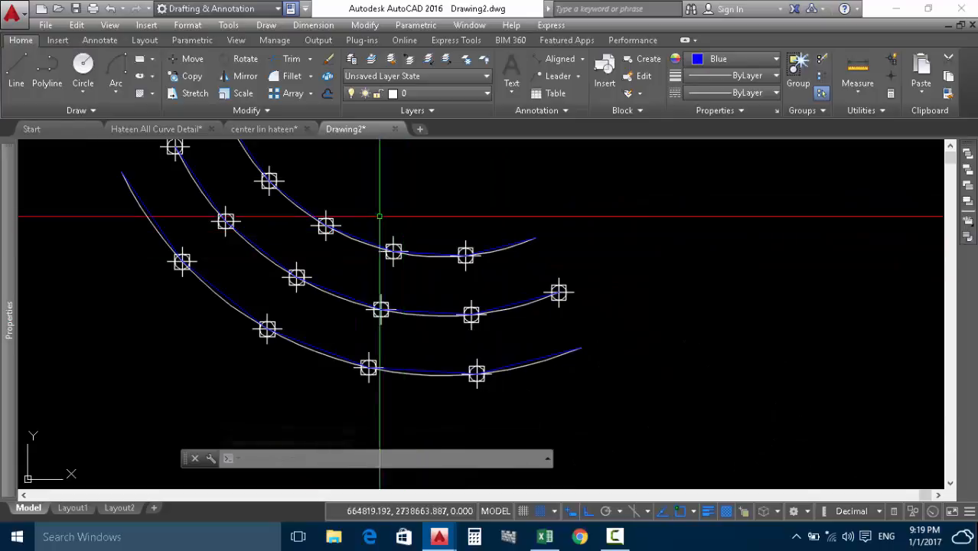
click(583, 60)
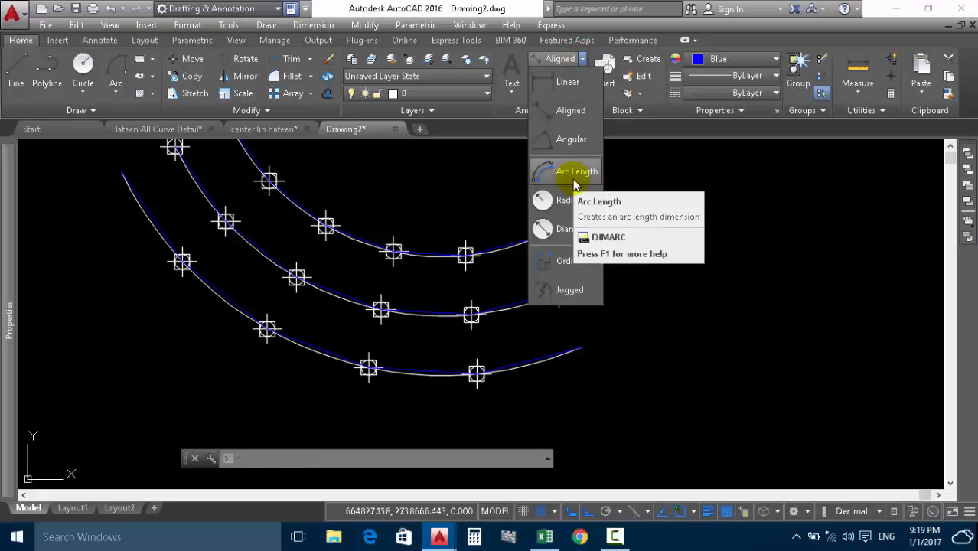
click(571, 173)
scroll(494, 383, up, 8)
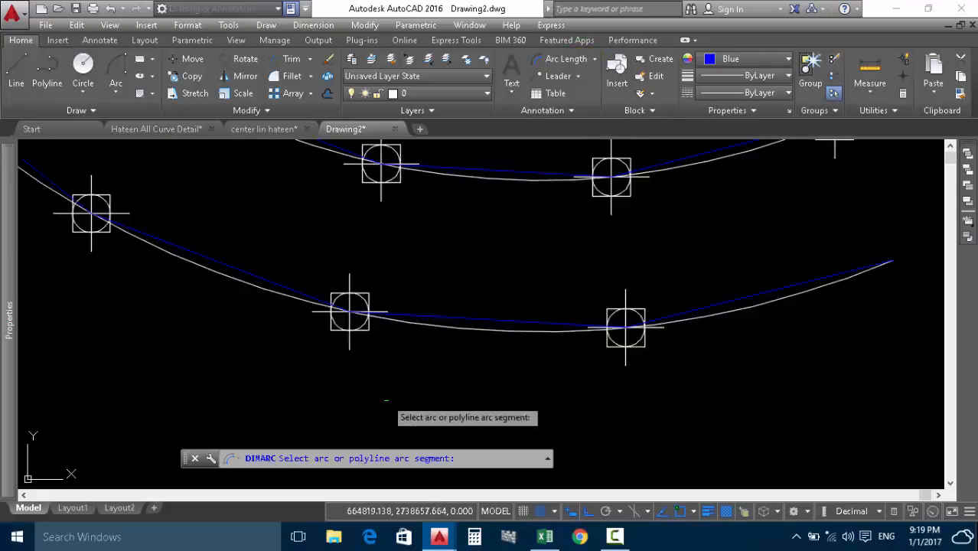
click(501, 291)
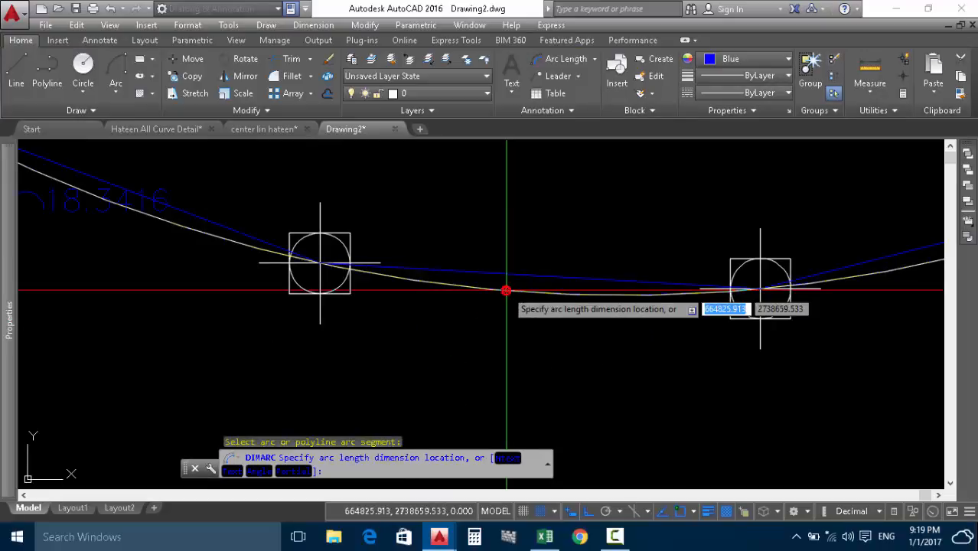
scroll(760, 288, down, 5)
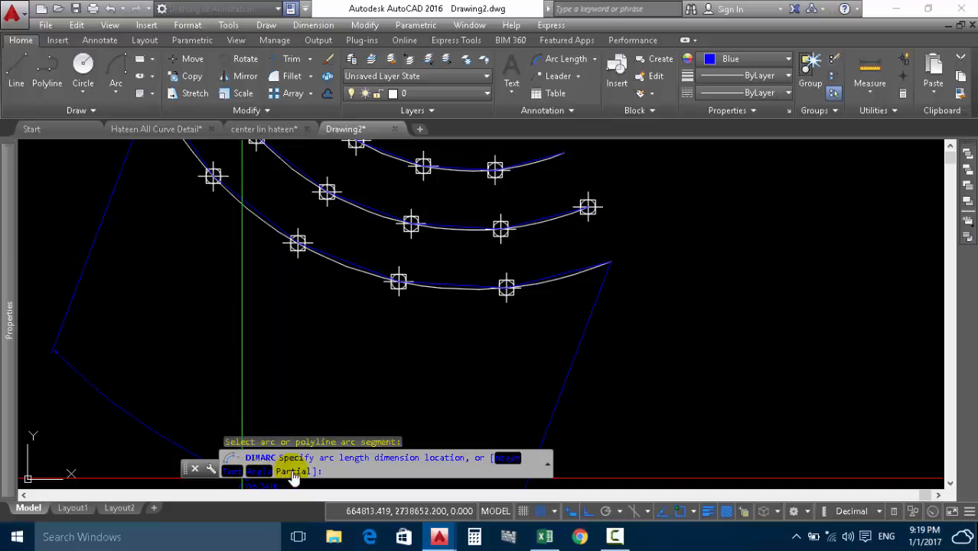
right_click(325, 310)
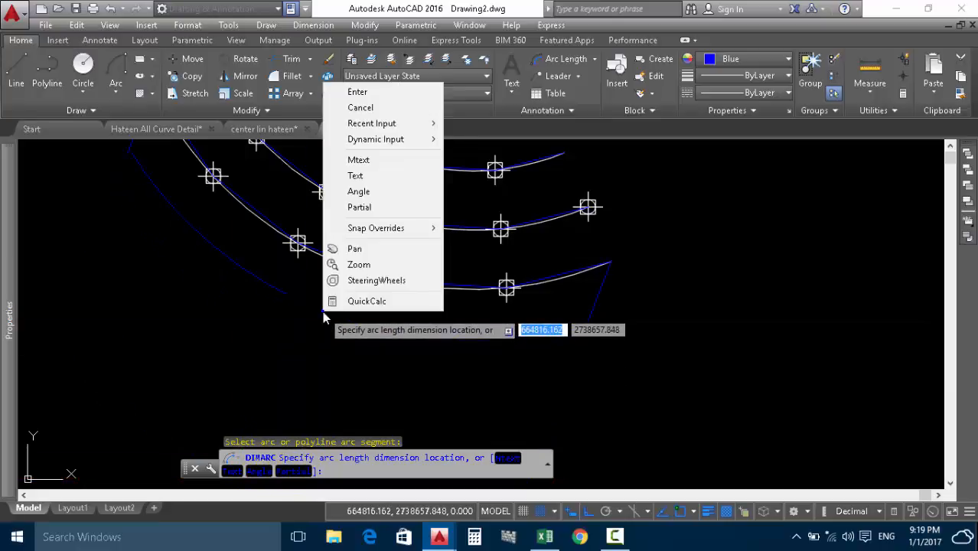
click(373, 211)
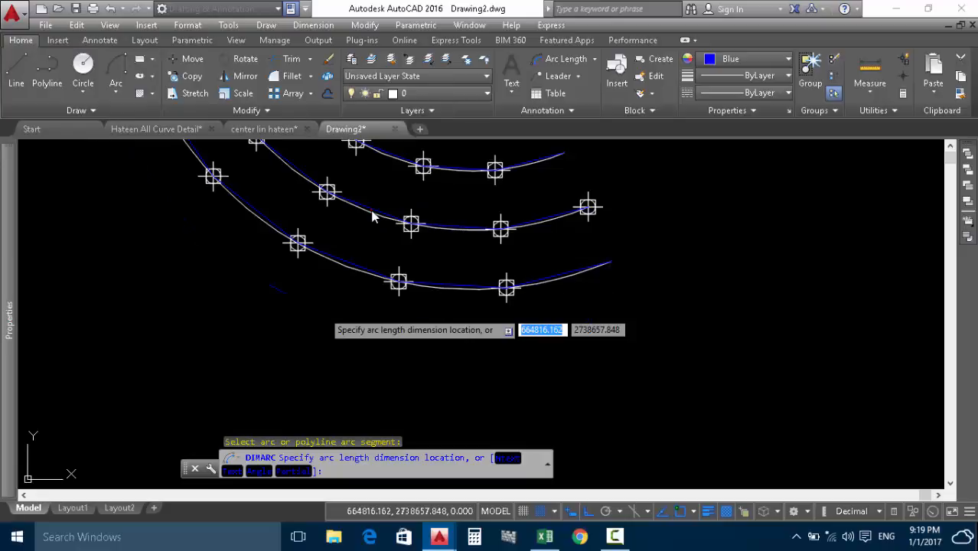
scroll(645, 285, up, 4)
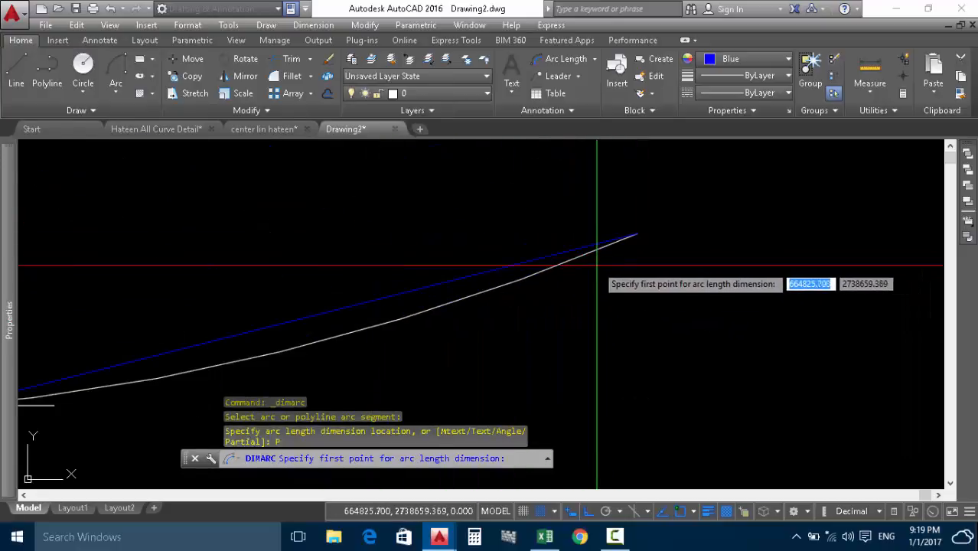
scroll(651, 212, down, 3)
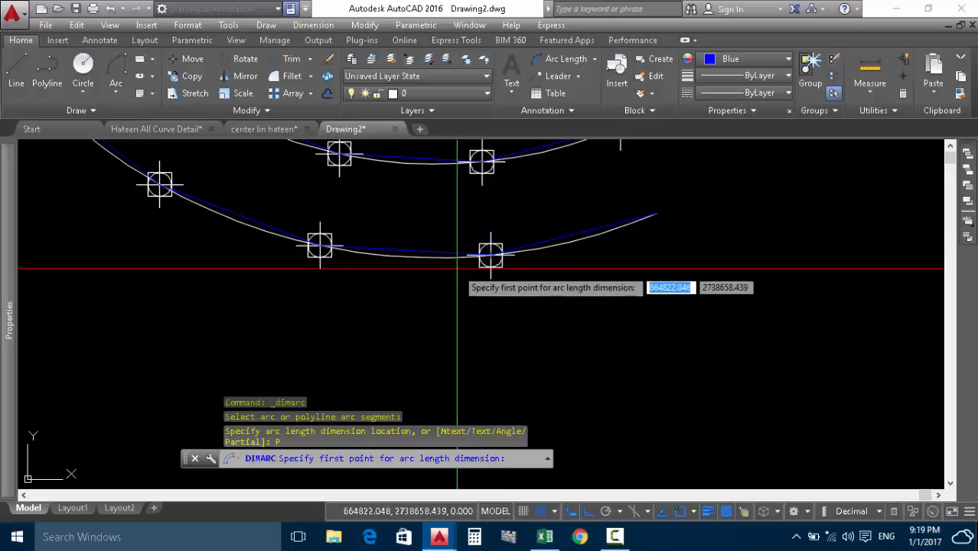
click(491, 254)
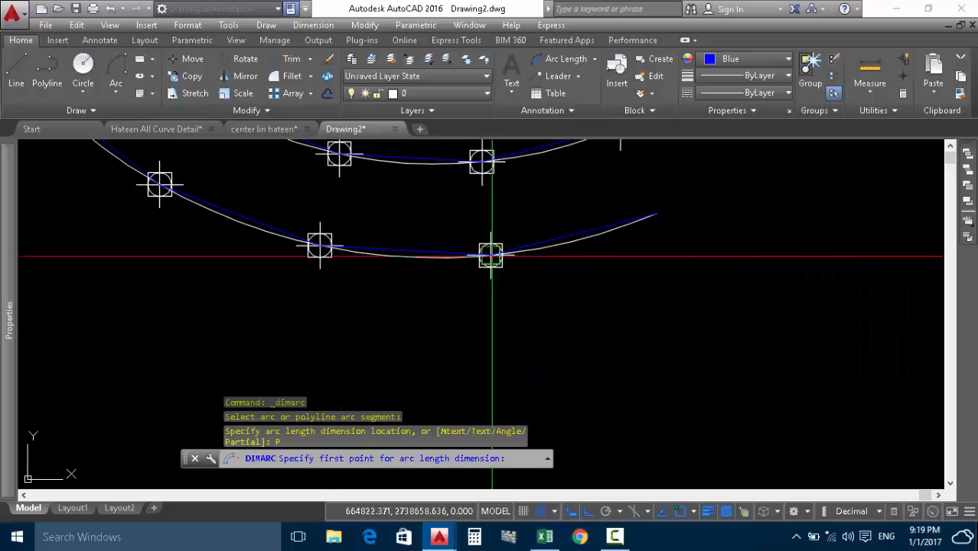
click(320, 245)
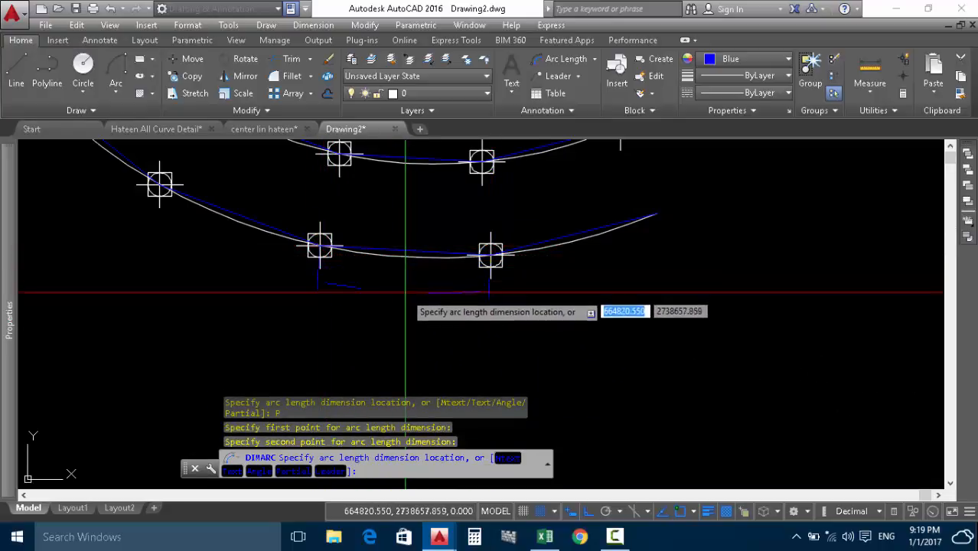
scroll(395, 299, up, 3)
click(395, 297)
scroll(559, 256, down, 3)
Try to add a Partial arc length dimension between the second and third division points of the outer arc, picking the third first.
key(Return)
click(528, 230)
right_click(288, 236)
click(341, 359)
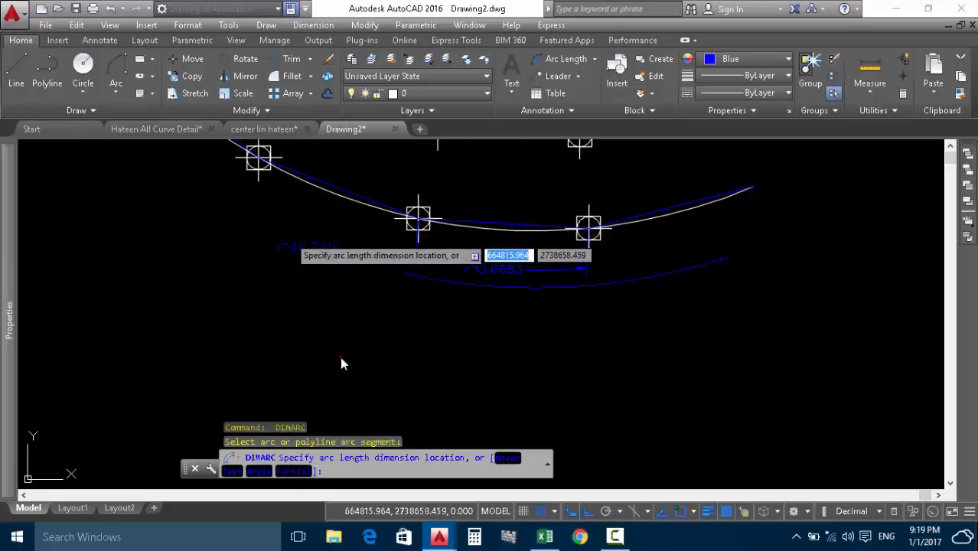
click(418, 219)
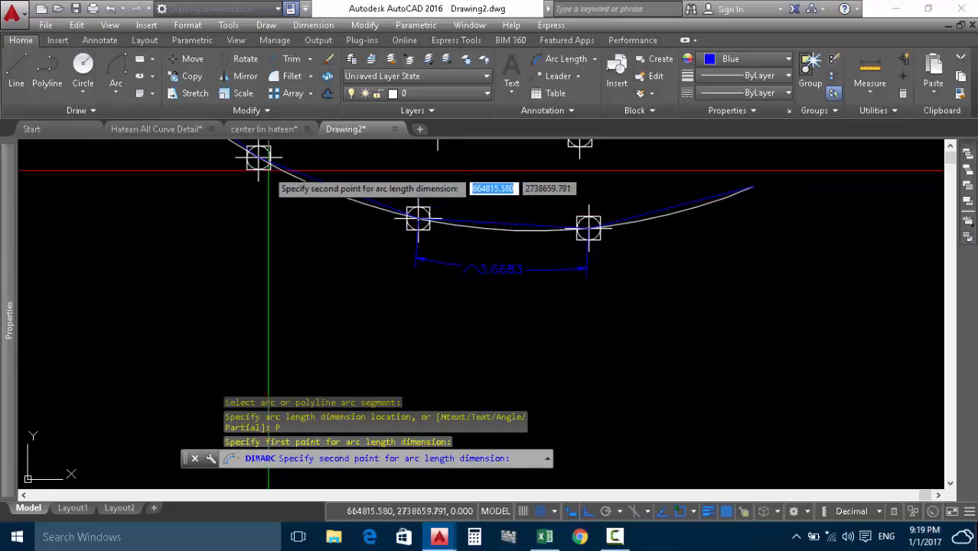
click(257, 158)
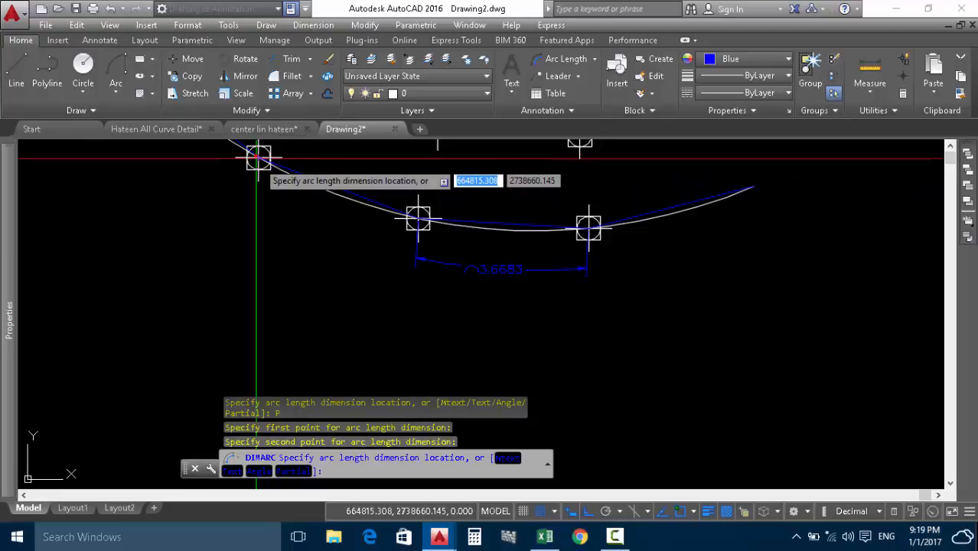
scroll(435, 192, up, 5)
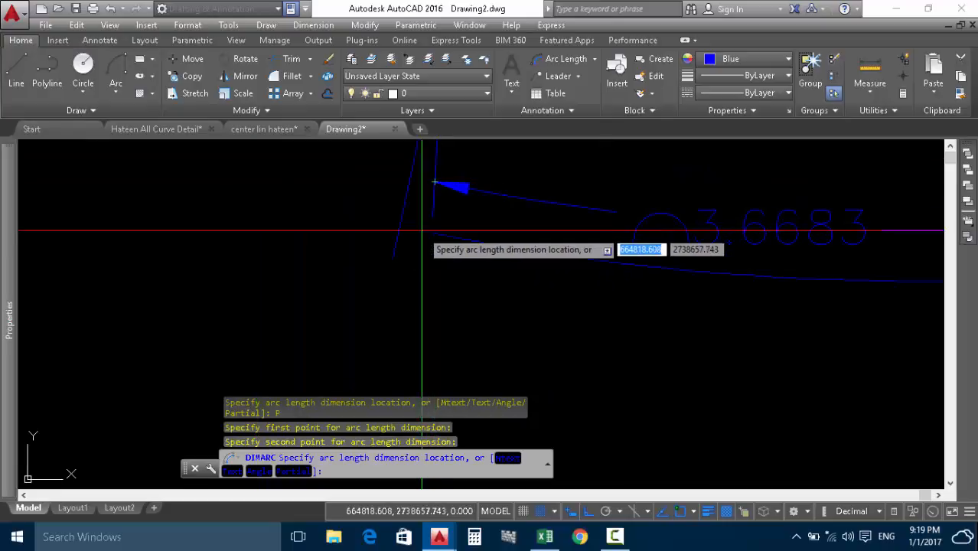
scroll(421, 229, down, 5)
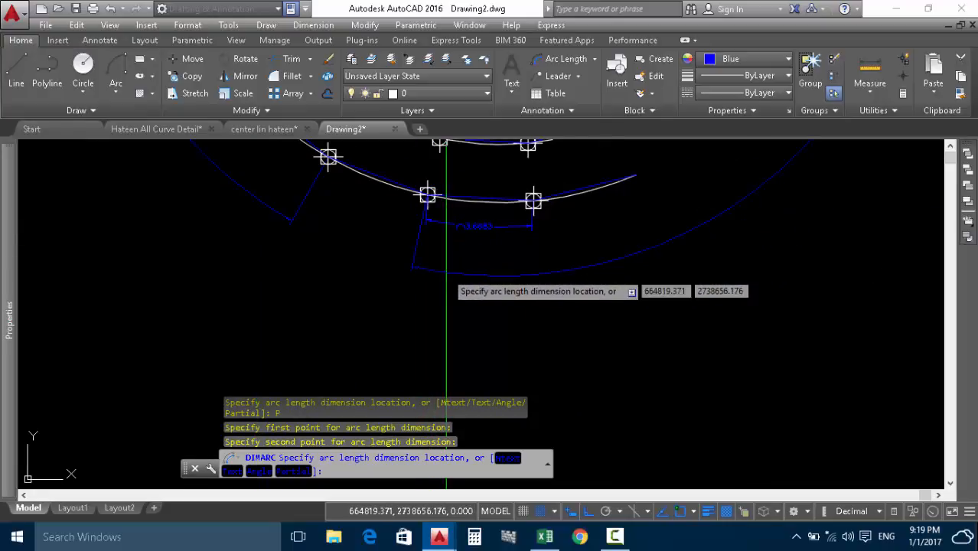
key(Escape)
key(Escape)
key(Escape)
Add a Partial arc length dimension on the outer arc from its second to its third division point, placed below the arc.
scroll(435, 270, down, 4)
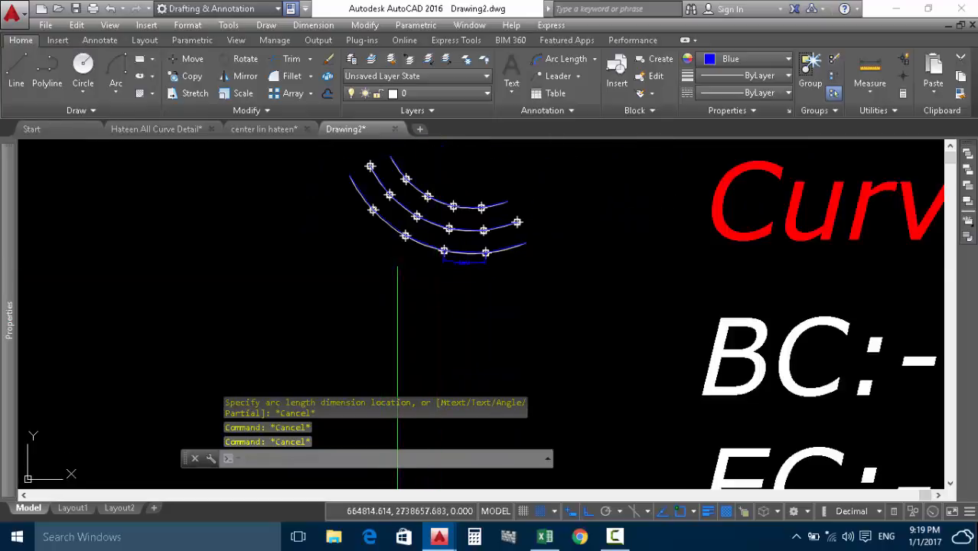
scroll(400, 220, up, 3)
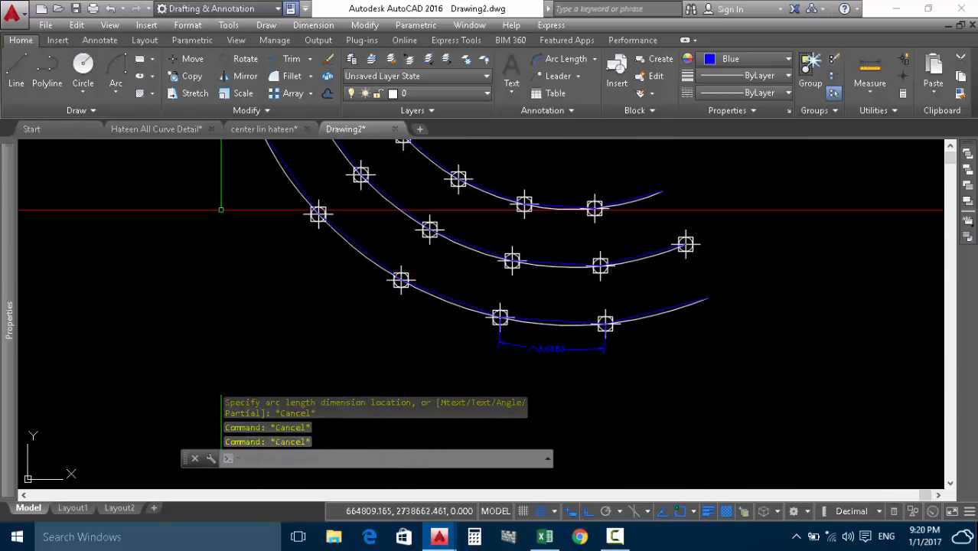
right_click(230, 214)
click(260, 219)
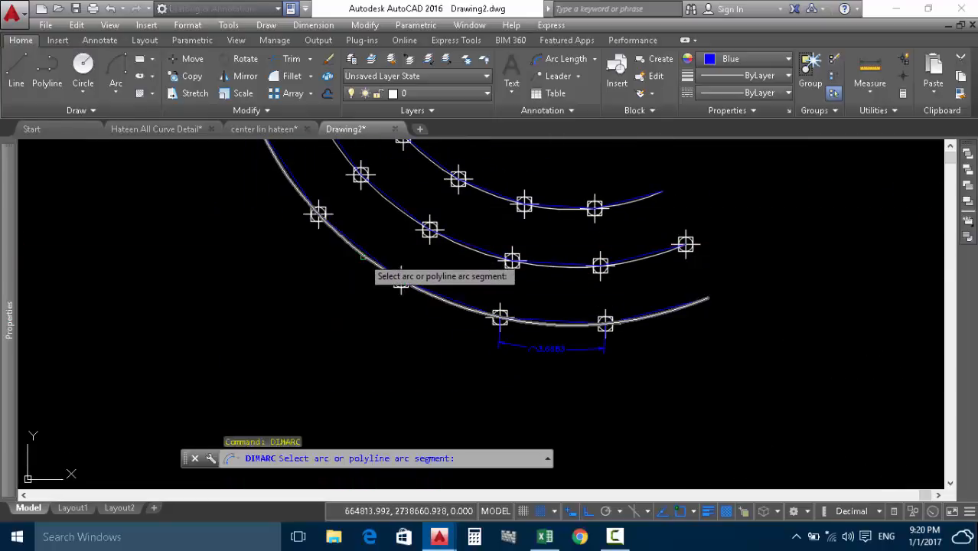
click(362, 255)
scroll(353, 264, down, 4)
right_click(347, 271)
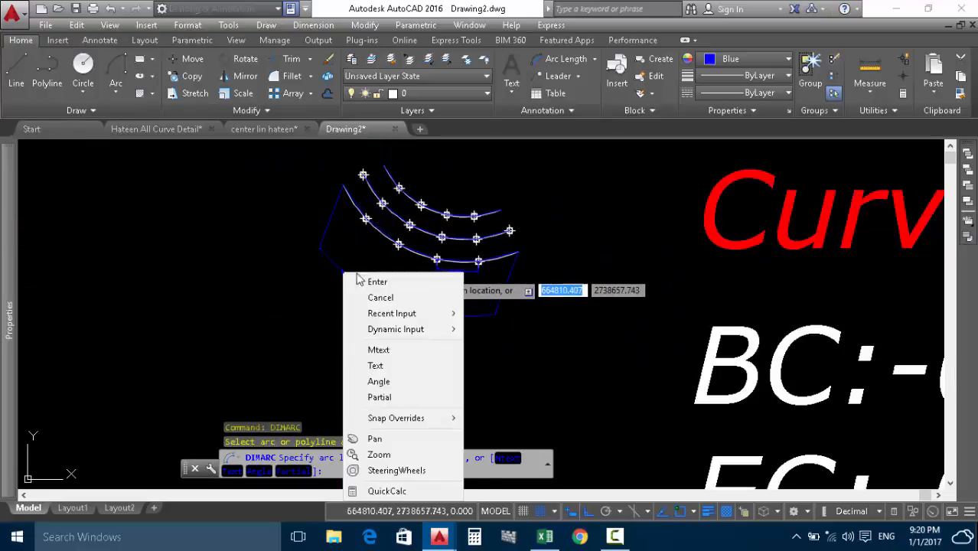
click(388, 395)
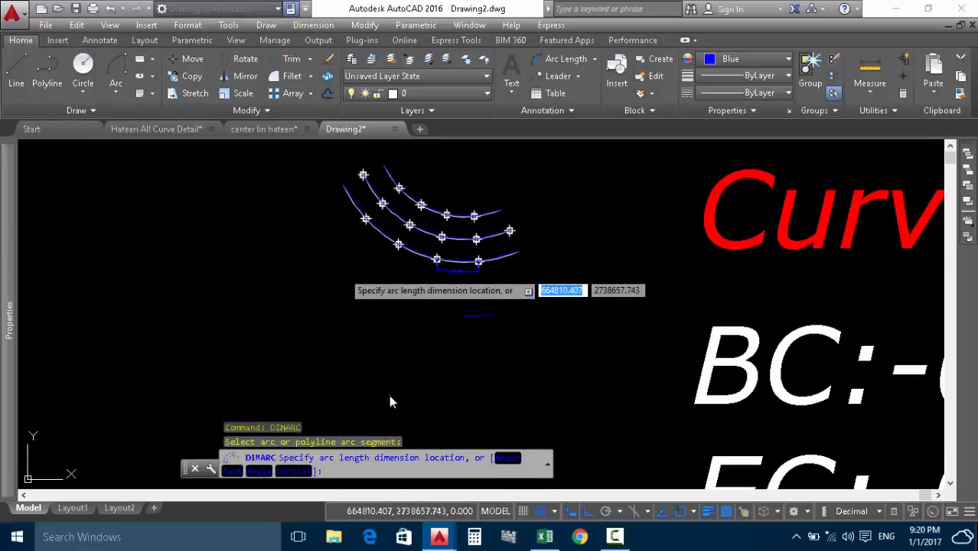
click(398, 244)
click(437, 260)
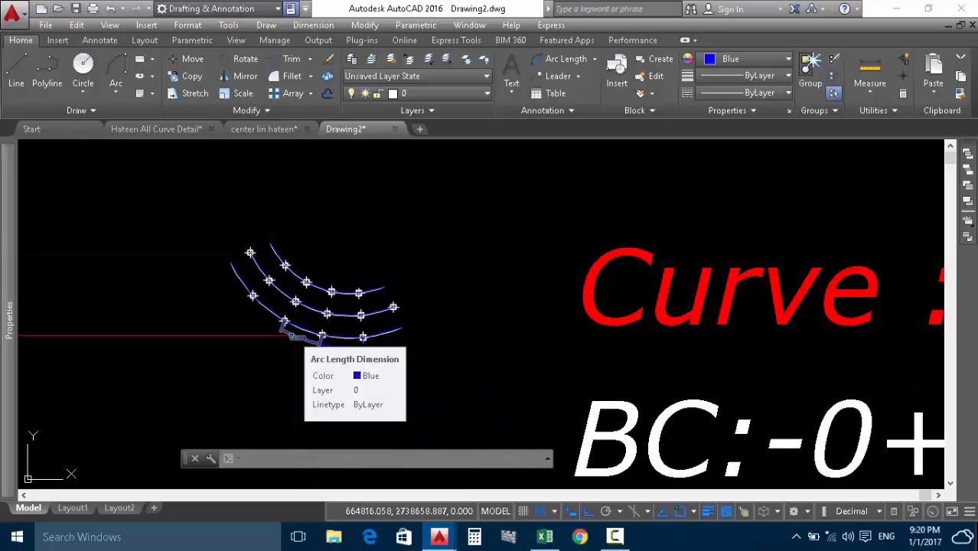
Zoom out to Curve 1's detail text and minimize AutoCAD to show the desktop.
scroll(291, 264, down, 5)
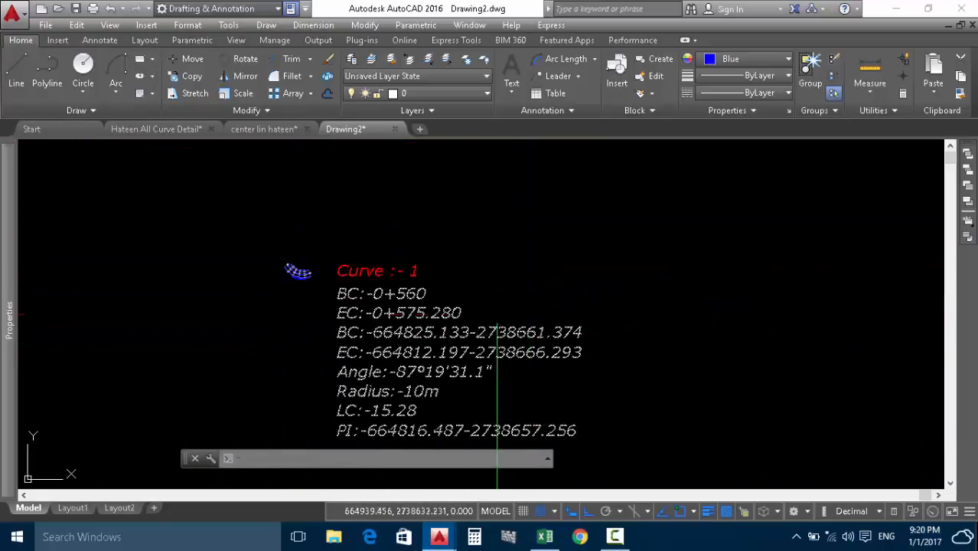
scroll(562, 231, down, 2)
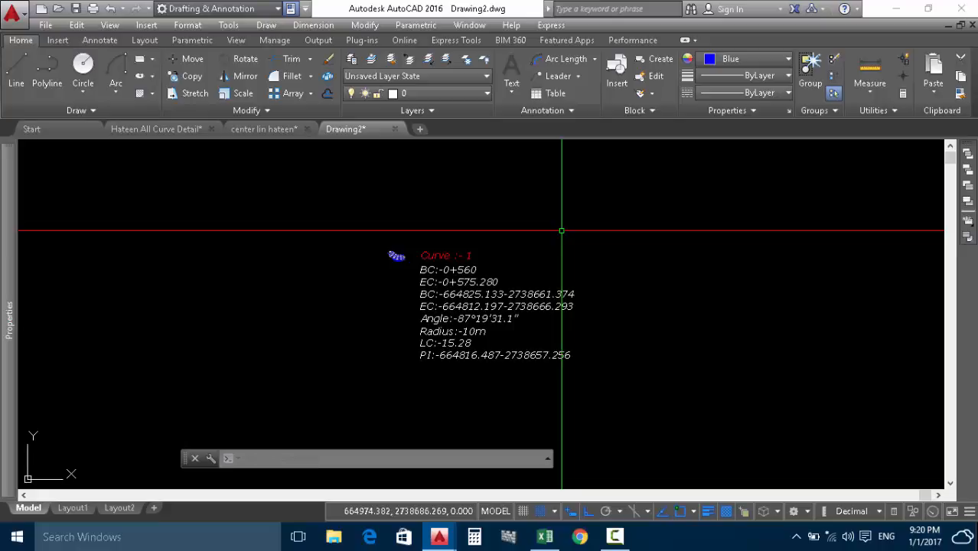
click(894, 9)
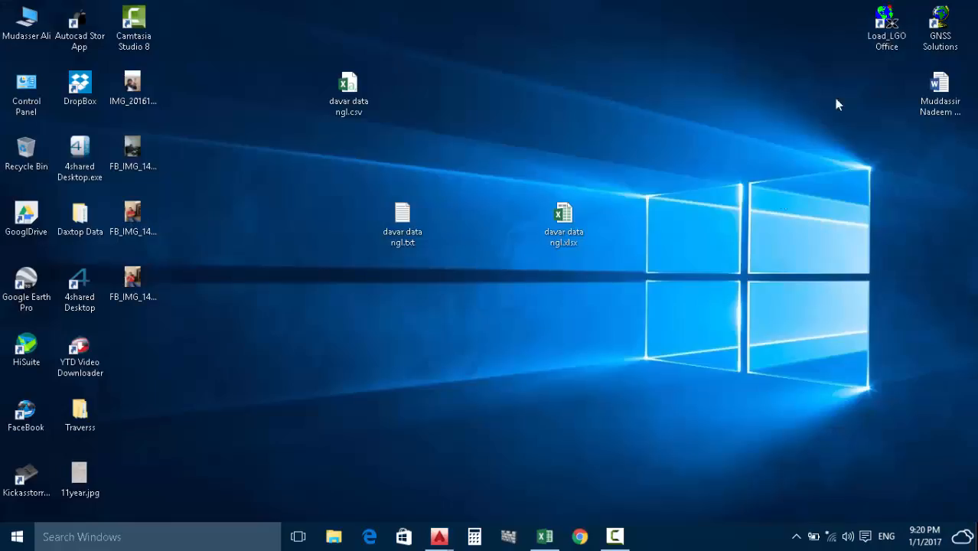